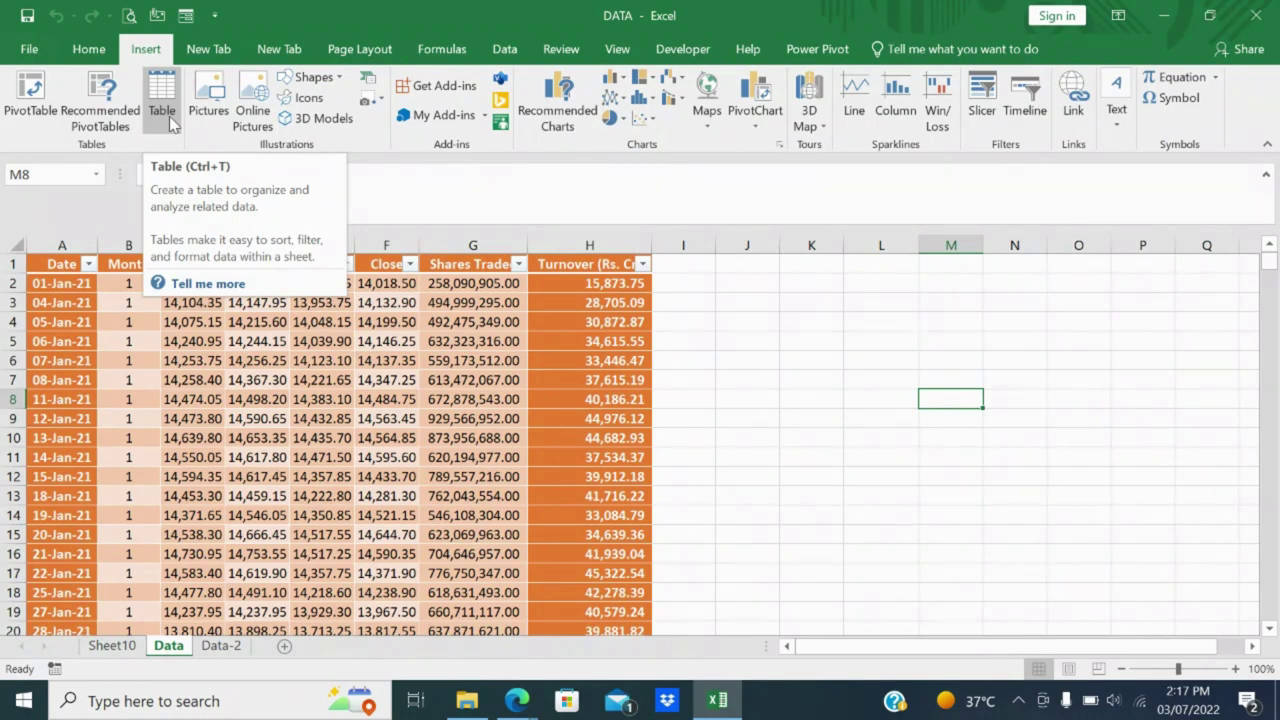
Insert the bluehost image from file onto the sheet near cell J3.
{"action": "left_click", "coordinate": [742, 300]}
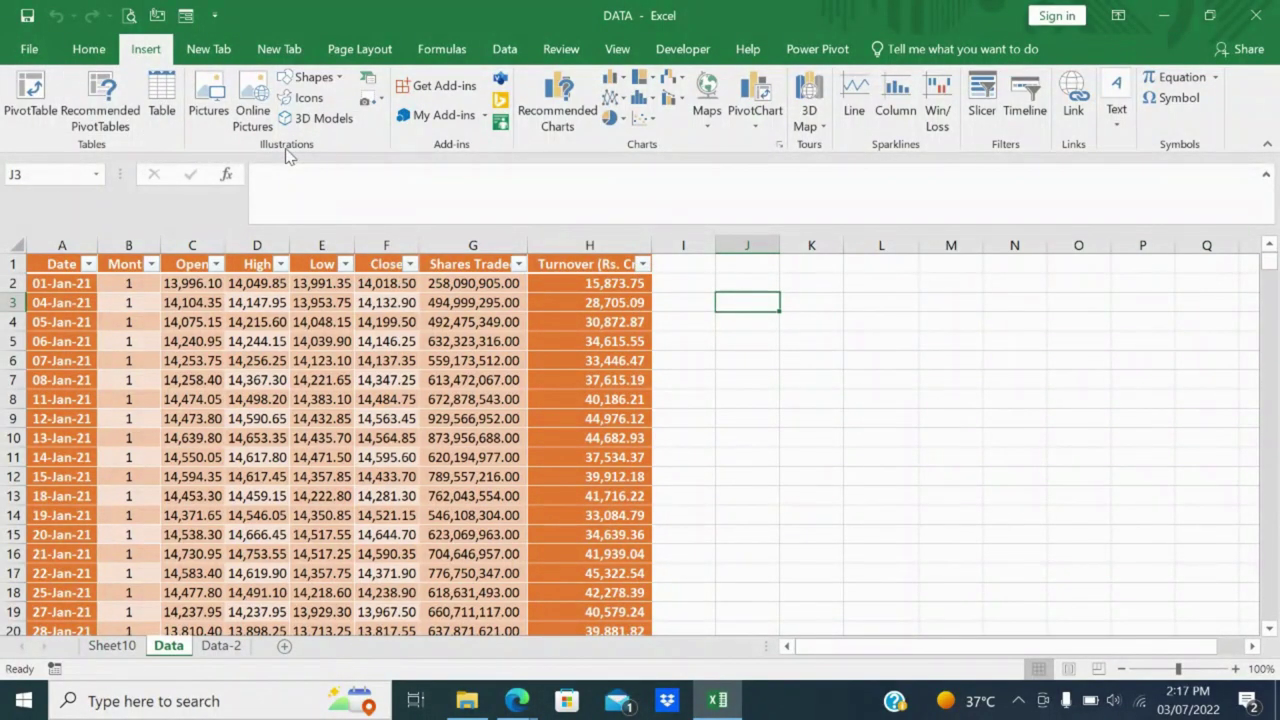
{"action": "left_click", "coordinate": [203, 117]}
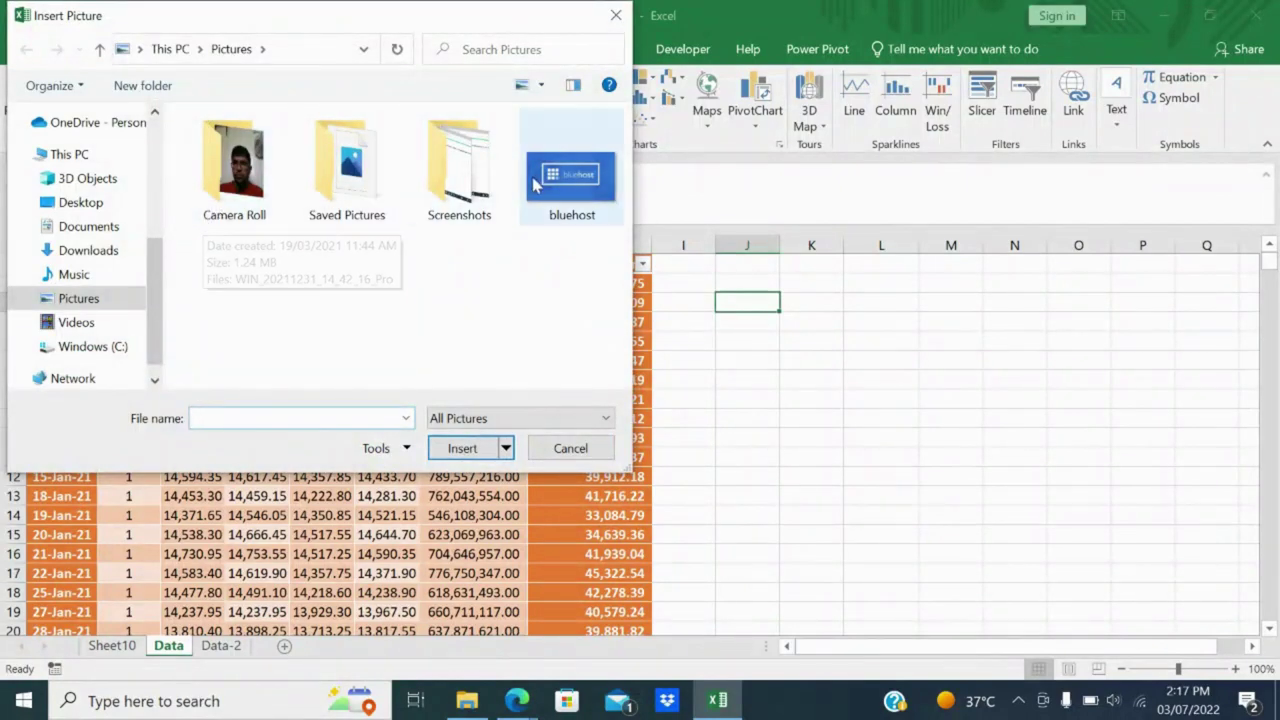
{"action": "left_click", "coordinate": [568, 185]}
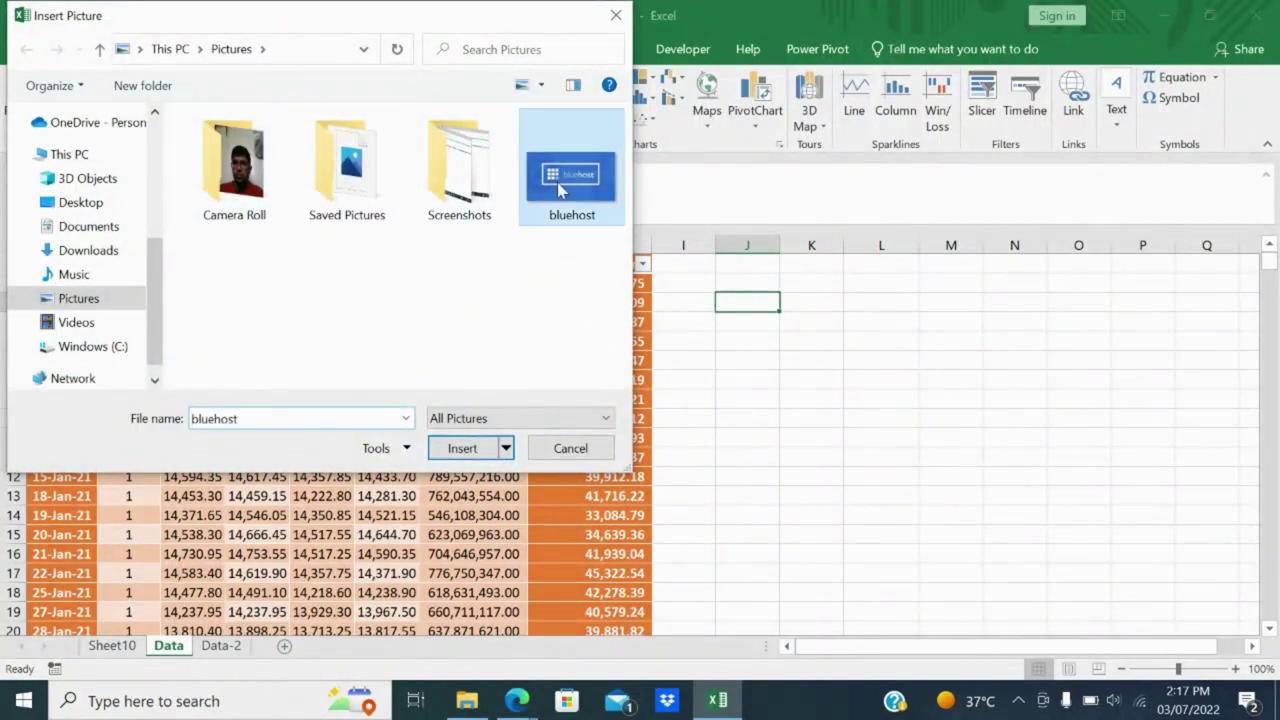
{"action": "left_click", "coordinate": [458, 448]}
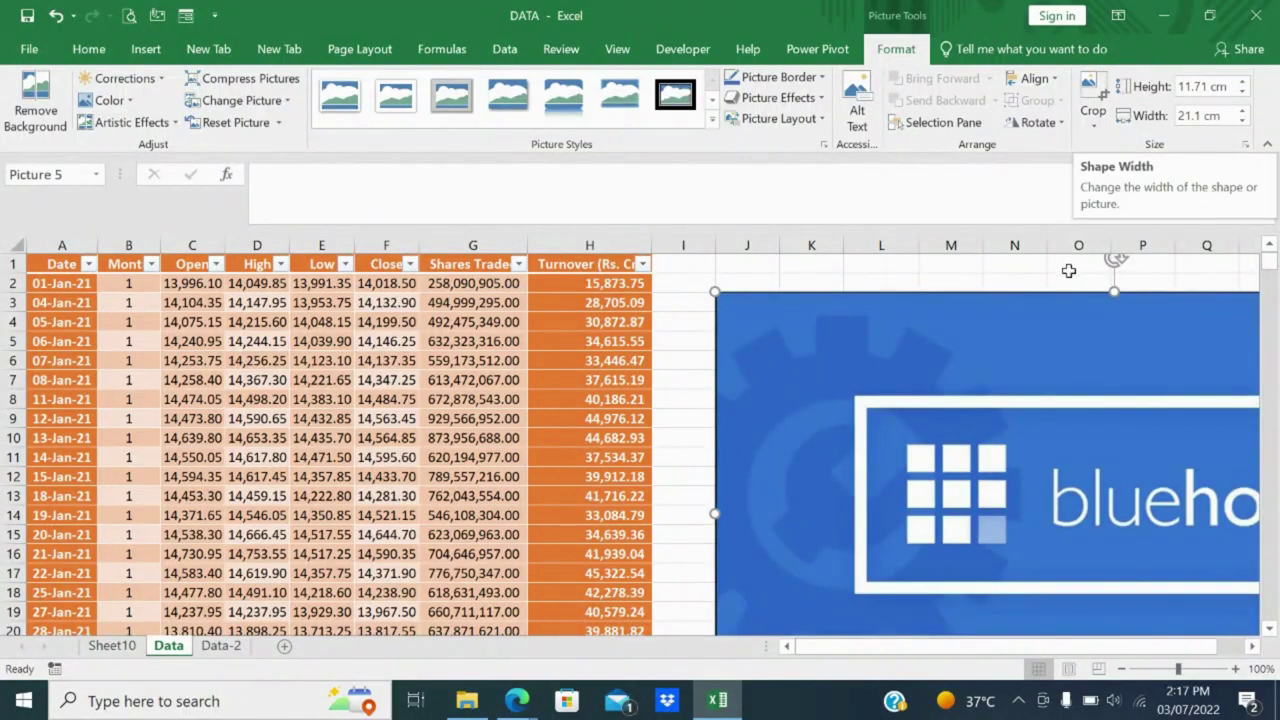
Move the bluehost picture over the data columns and shrink its width toward 19.5 cm.
{"action": "mouse_move", "coordinate": [929, 325]}
{"action": "left_mouse_down"}
{"action": "mouse_move", "coordinate": [258, 325]}
{"action": "mouse_move", "coordinate": [371, 289]}
{"action": "left_mouse_up"}
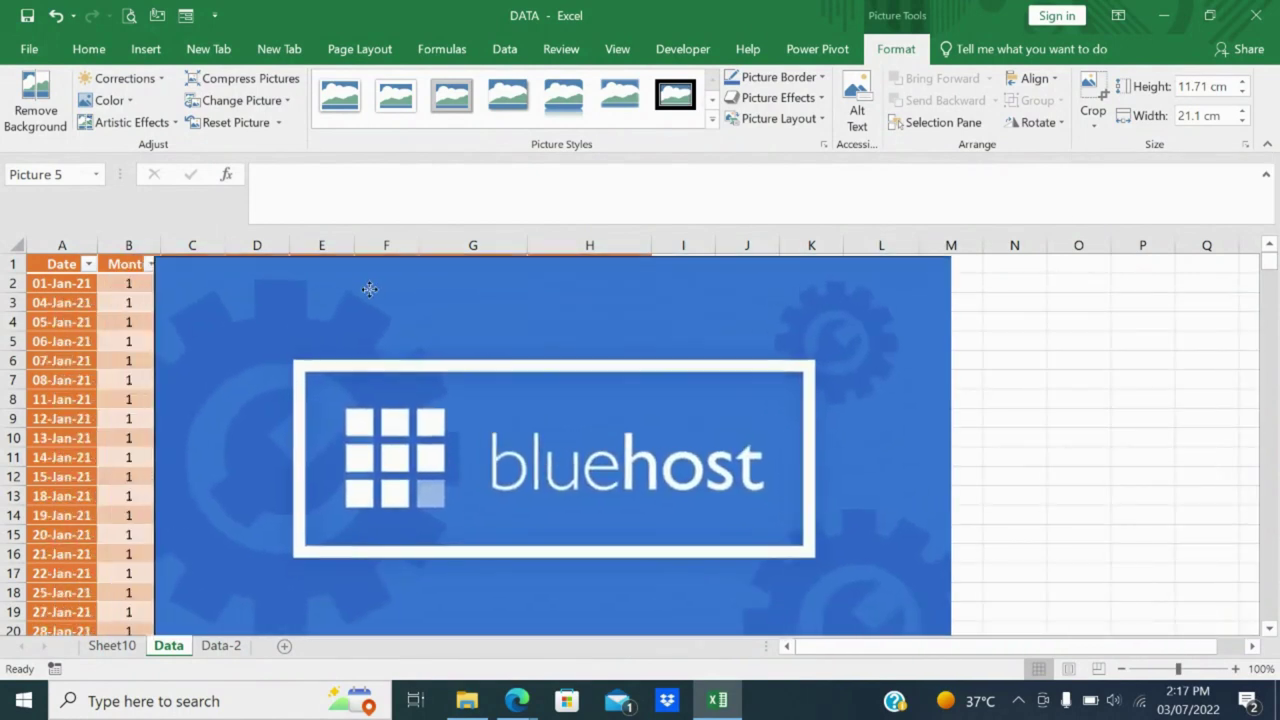
{"action": "right_click", "coordinate": [700, 322]}
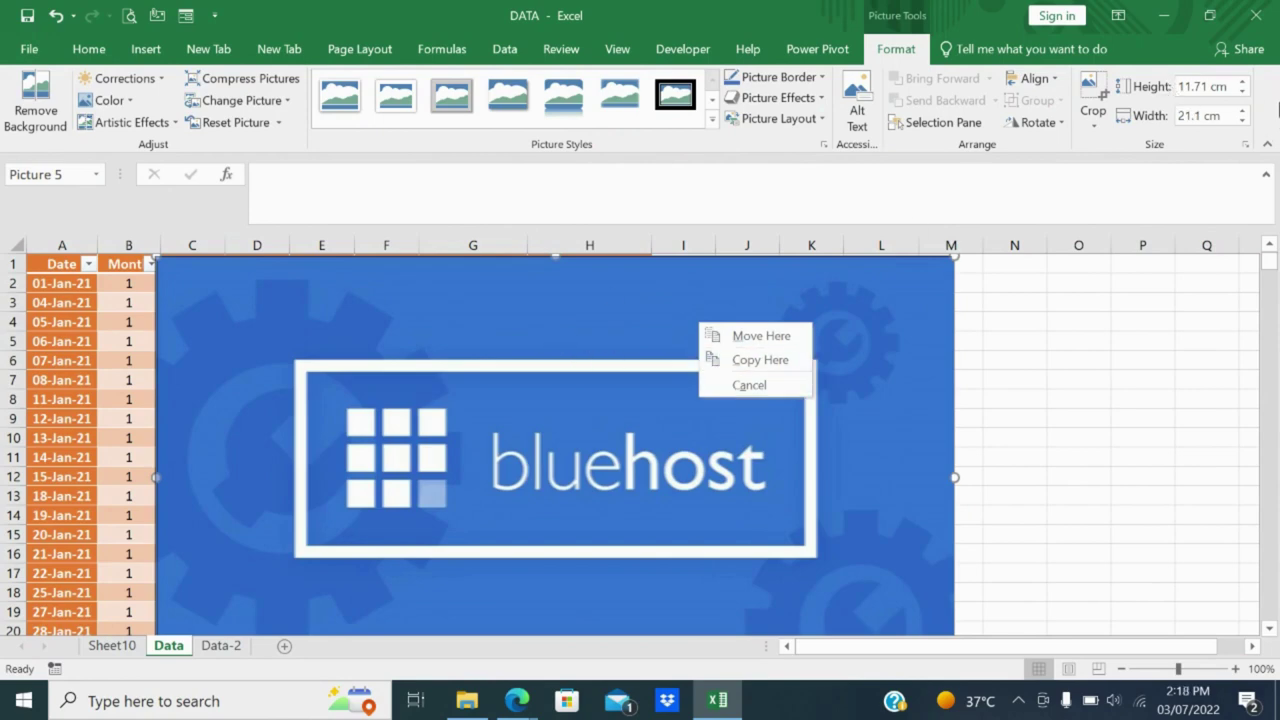
{"action": "left_click", "coordinate": [1252, 130]}
{"action": "left_click", "coordinate": [1241, 120]}
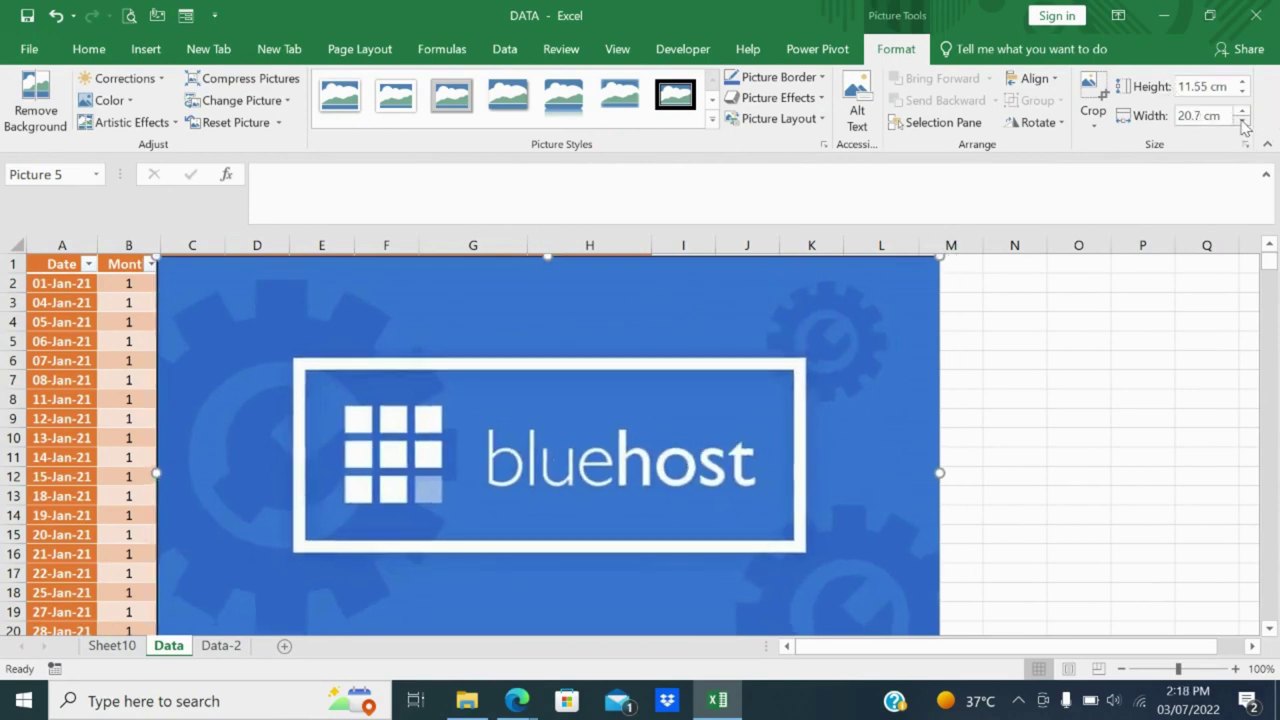
{"action": "left_click", "coordinate": [1240, 121]}
{"action": "left_click", "coordinate": [1239, 121]}
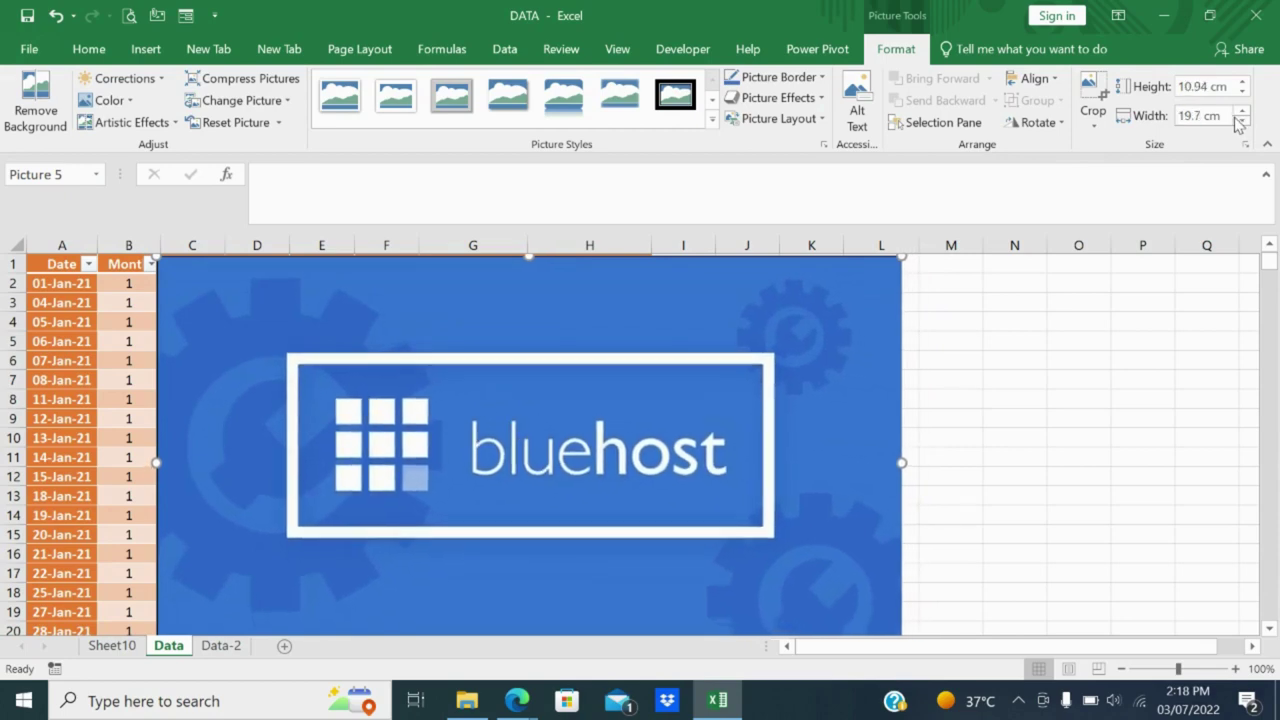
{"action": "left_click", "coordinate": [1237, 121]}
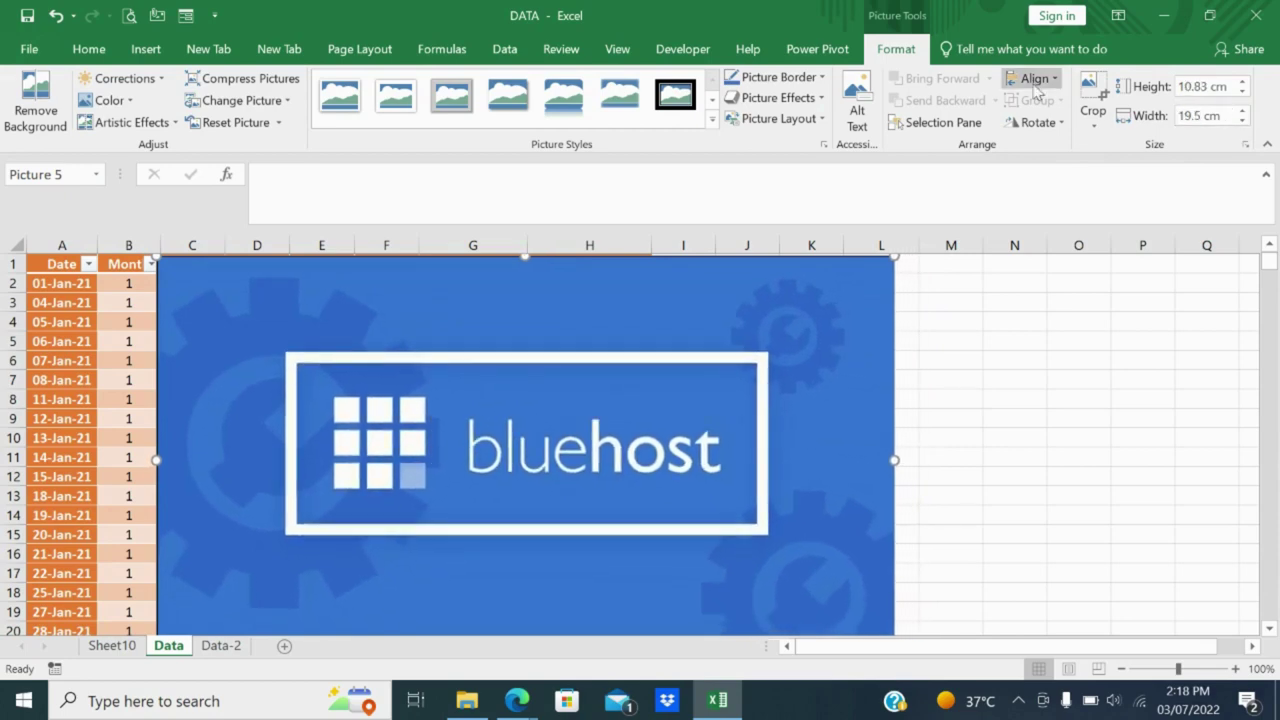
Crop the picture in from its top-right corner and shift the image within the crop.
{"action": "left_click", "coordinate": [1093, 115]}
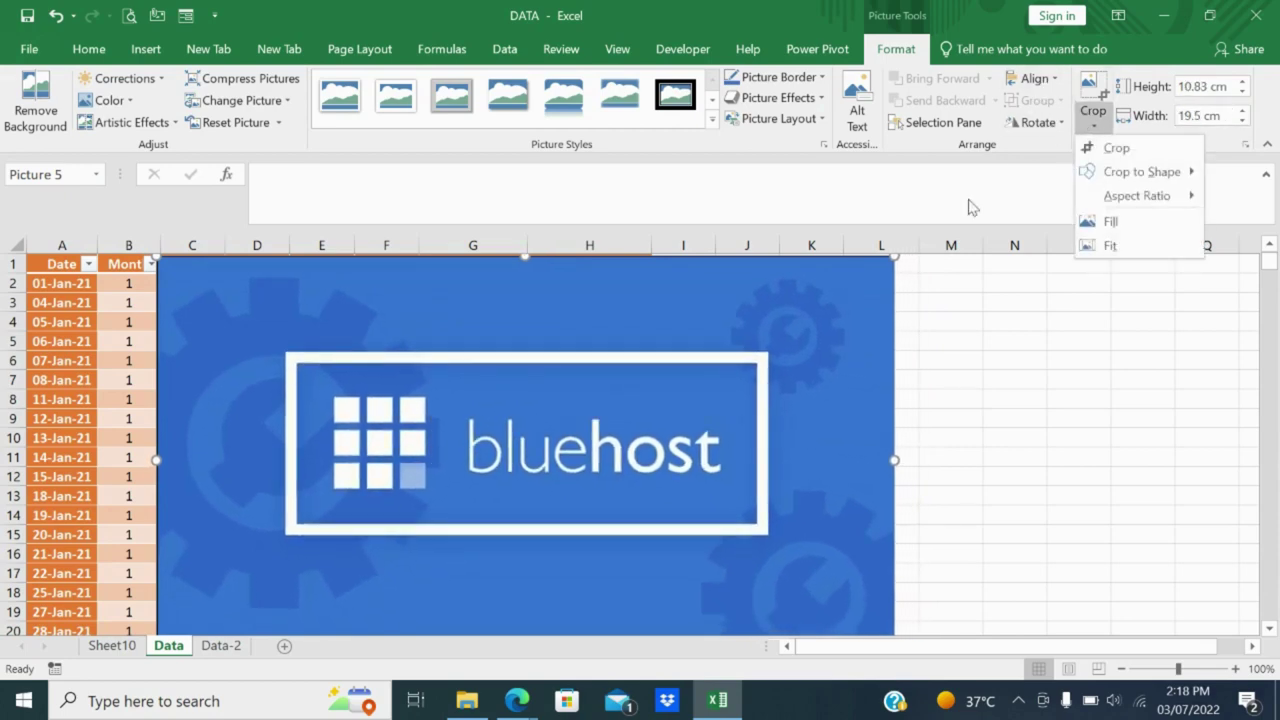
{"action": "left_click", "coordinate": [1117, 149]}
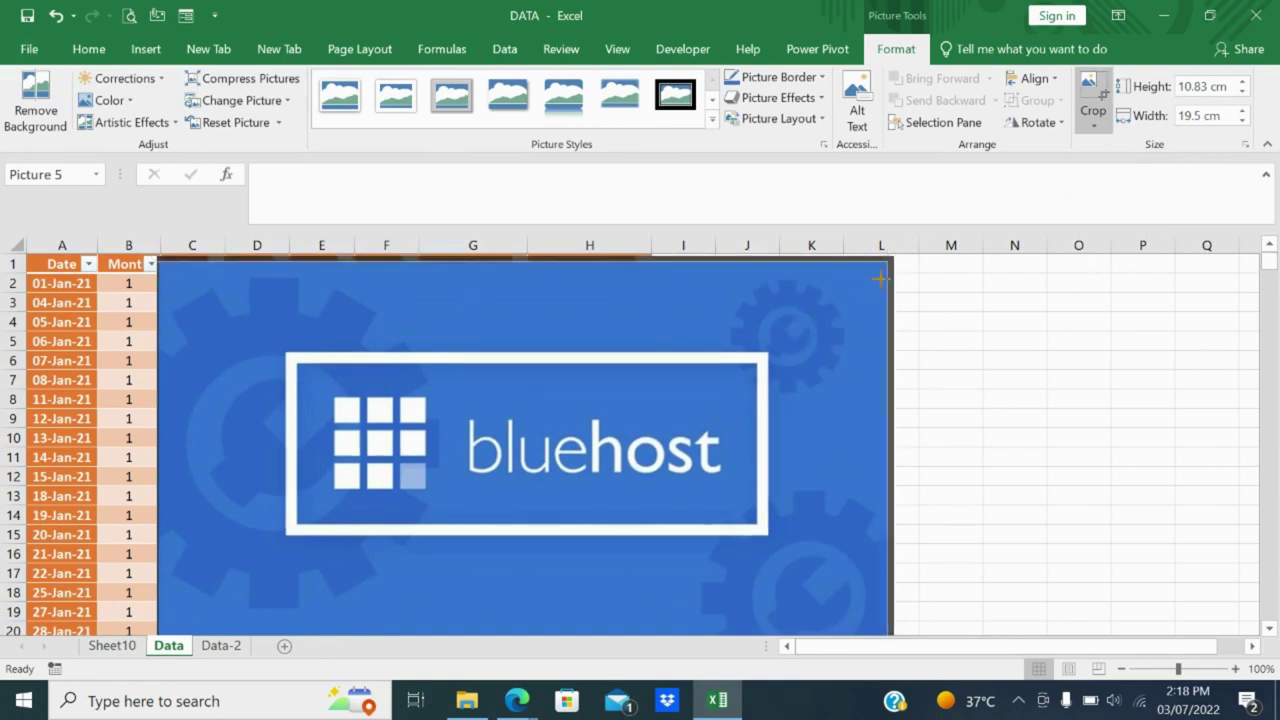
{"action": "left_click_drag", "start_coordinate": [881, 268], "coordinate": [773, 350]}
{"action": "scroll", "coordinate": [773, 350], "scroll_direction": "down", "scroll_amount": 4}
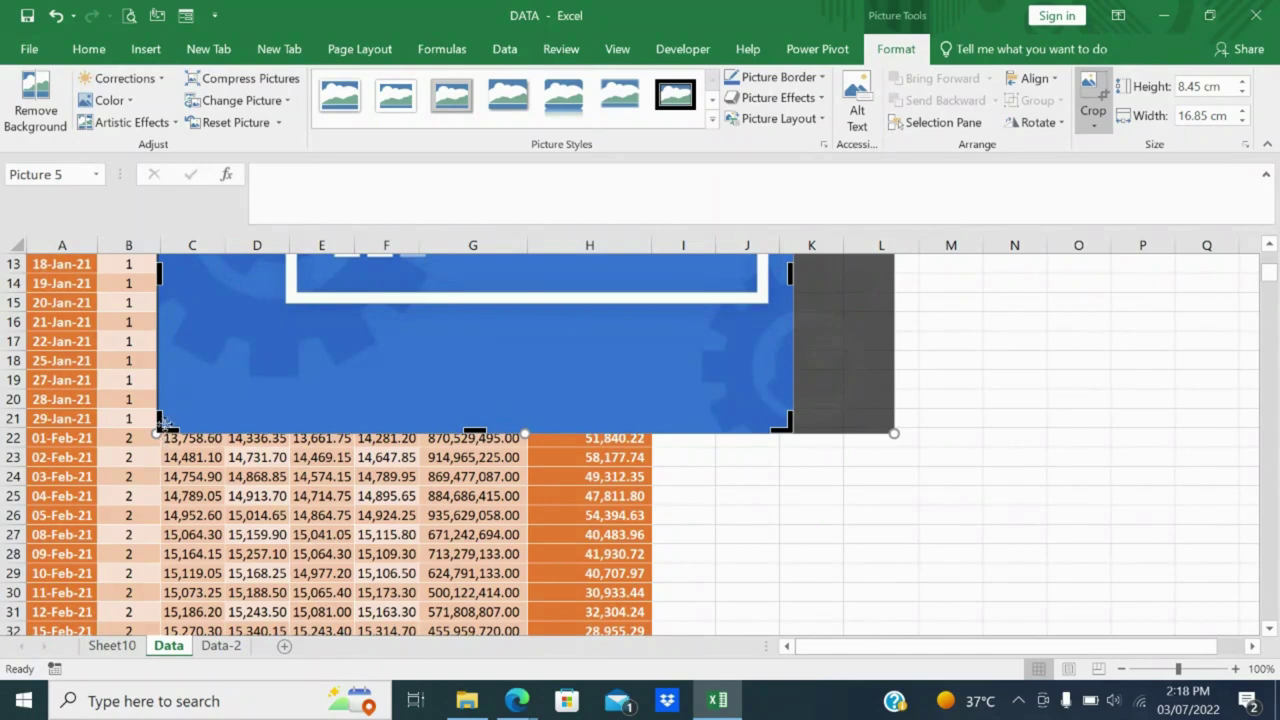
{"action": "left_click_drag", "start_coordinate": [163, 440], "coordinate": [425, 425]}
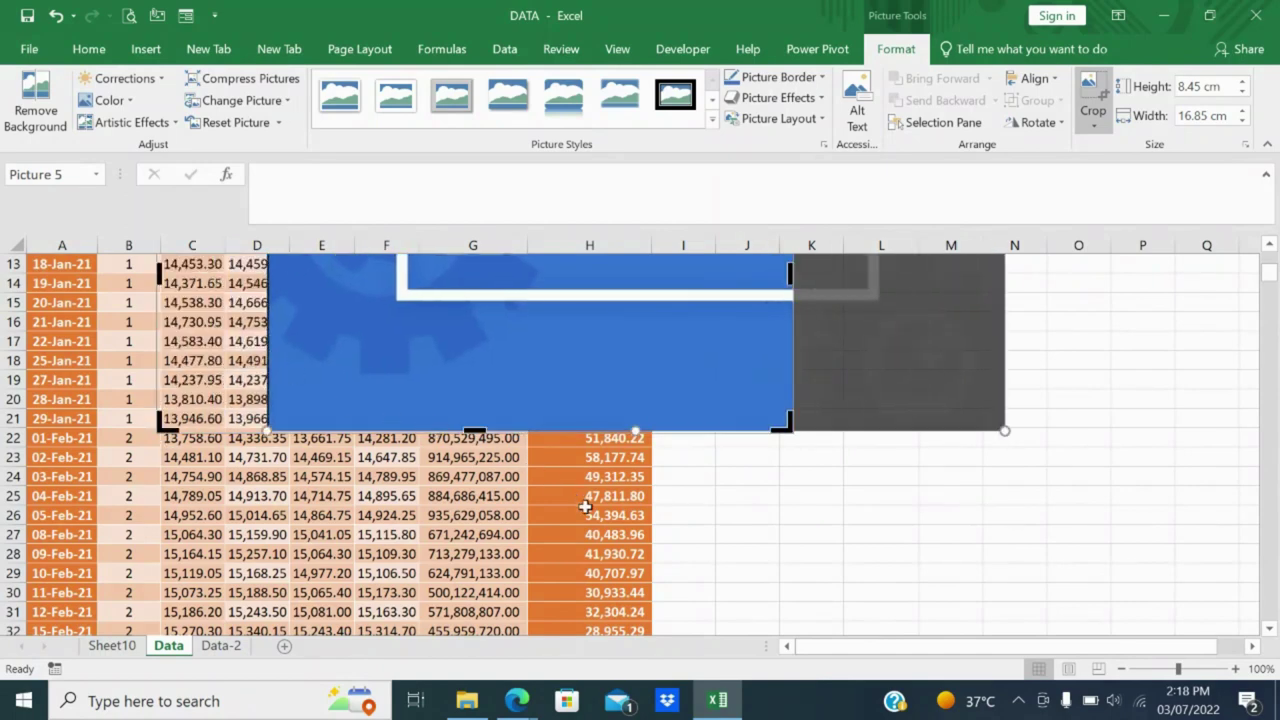
{"action": "left_click", "coordinate": [808, 495]}
{"action": "scroll", "coordinate": [720, 520], "scroll_direction": "up", "scroll_amount": 4}
Move the cropped picture over the table, then delete it.
{"action": "left_click", "coordinate": [640, 500]}
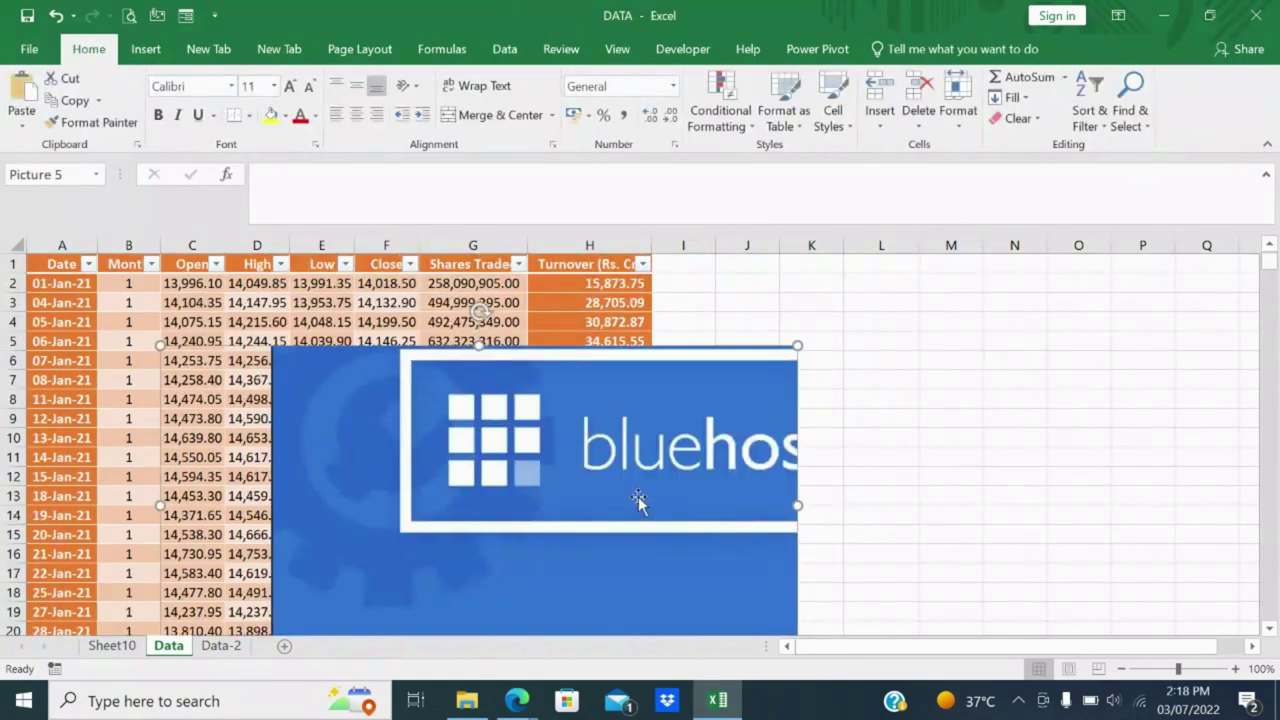
{"action": "left_click_drag", "start_coordinate": [580, 500], "coordinate": [504, 472]}
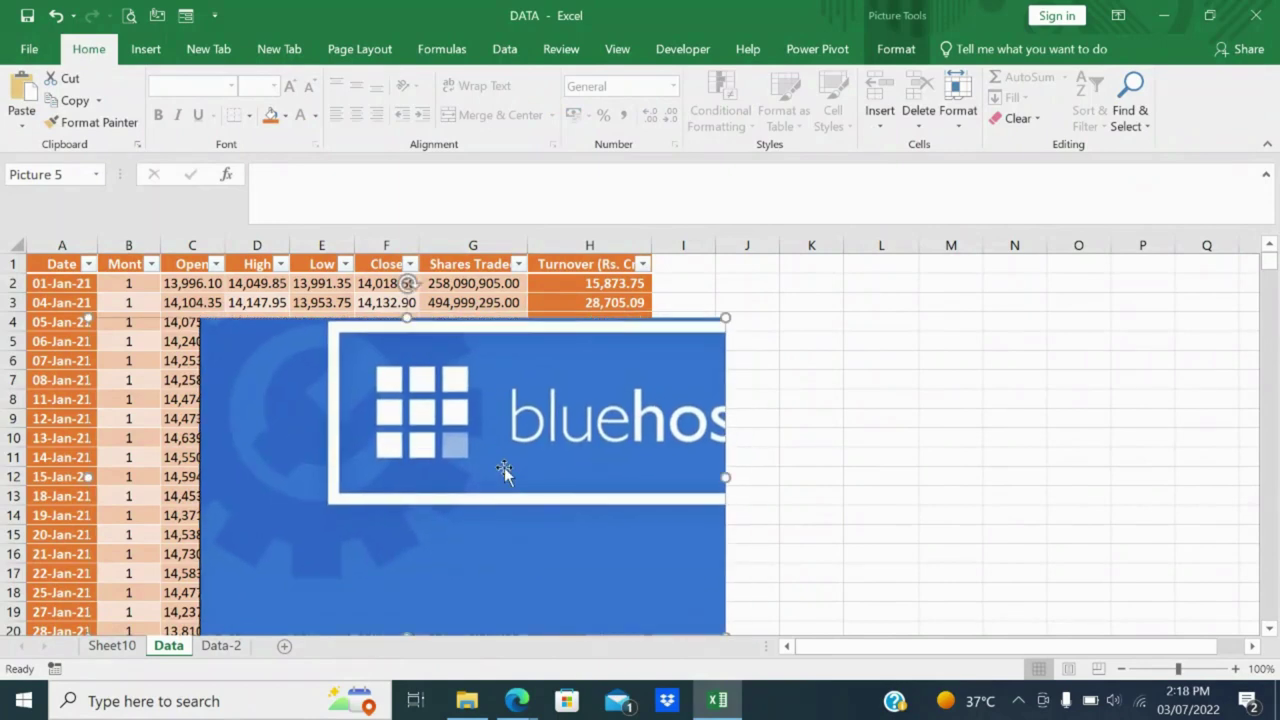
{"action": "key", "text": "Delete"}
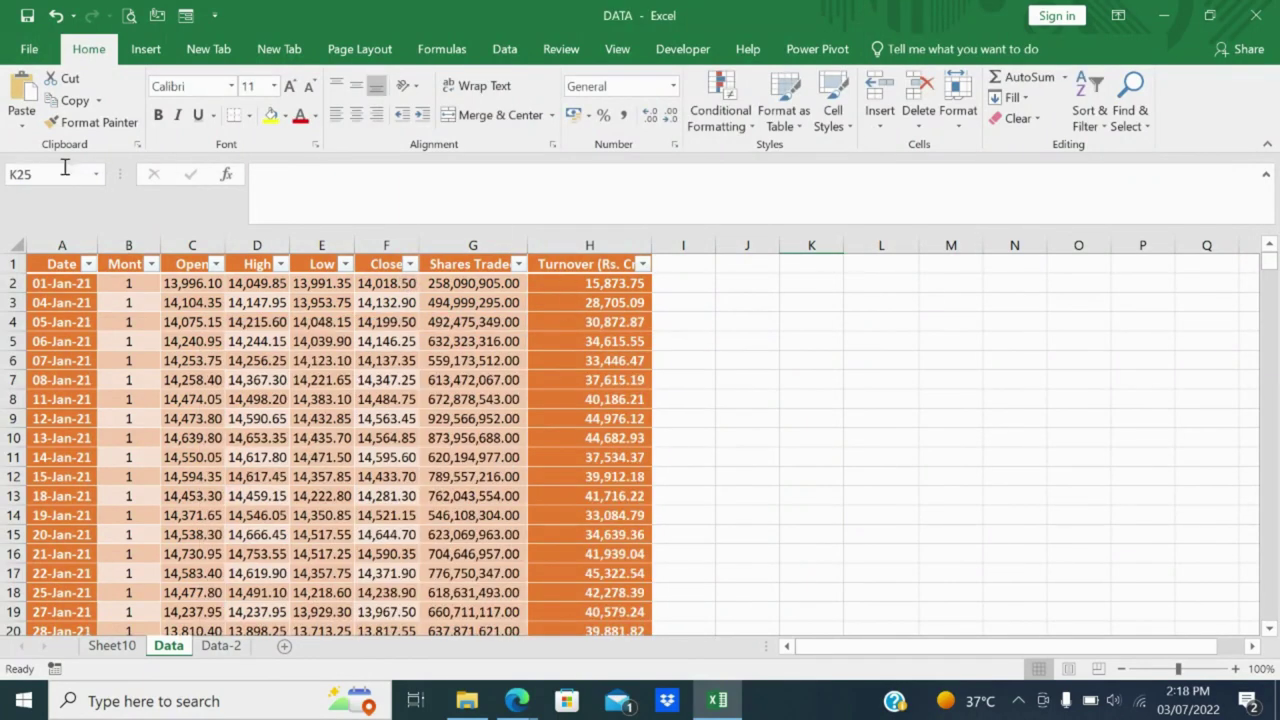
Search for online pictures, then close the search without inserting one.
{"action": "left_click", "coordinate": [143, 52]}
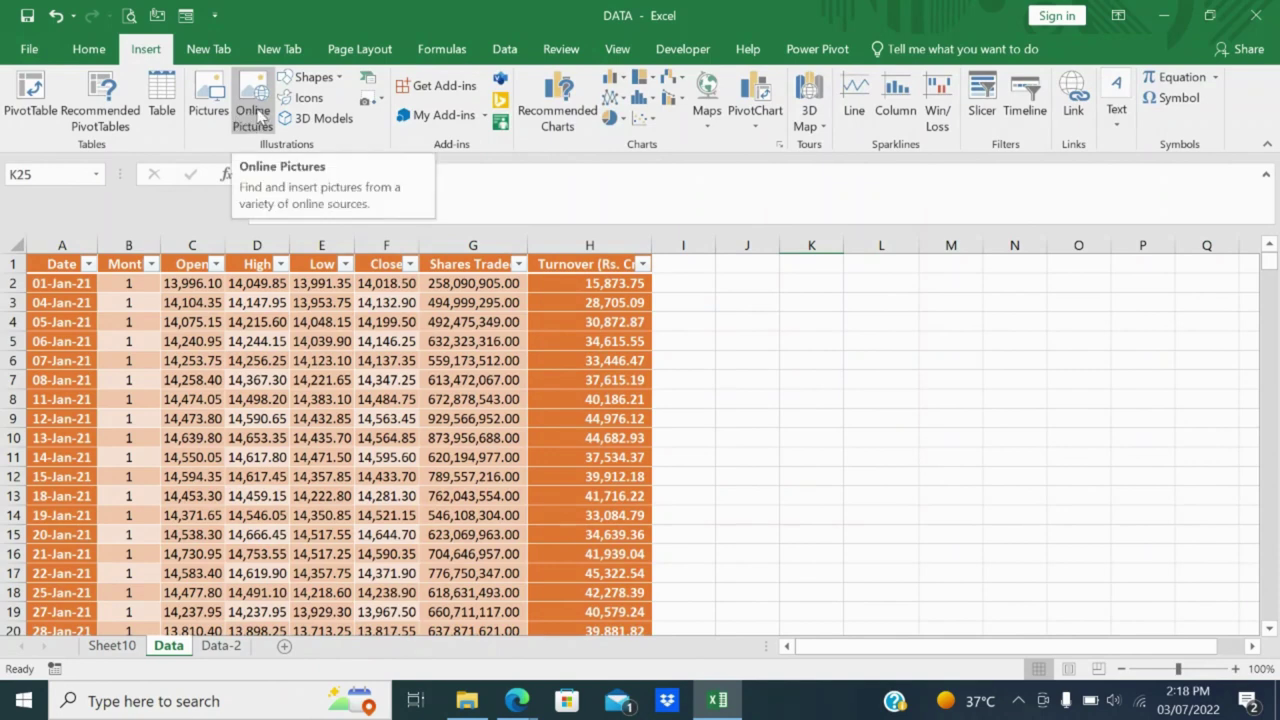
{"action": "left_click", "coordinate": [257, 114]}
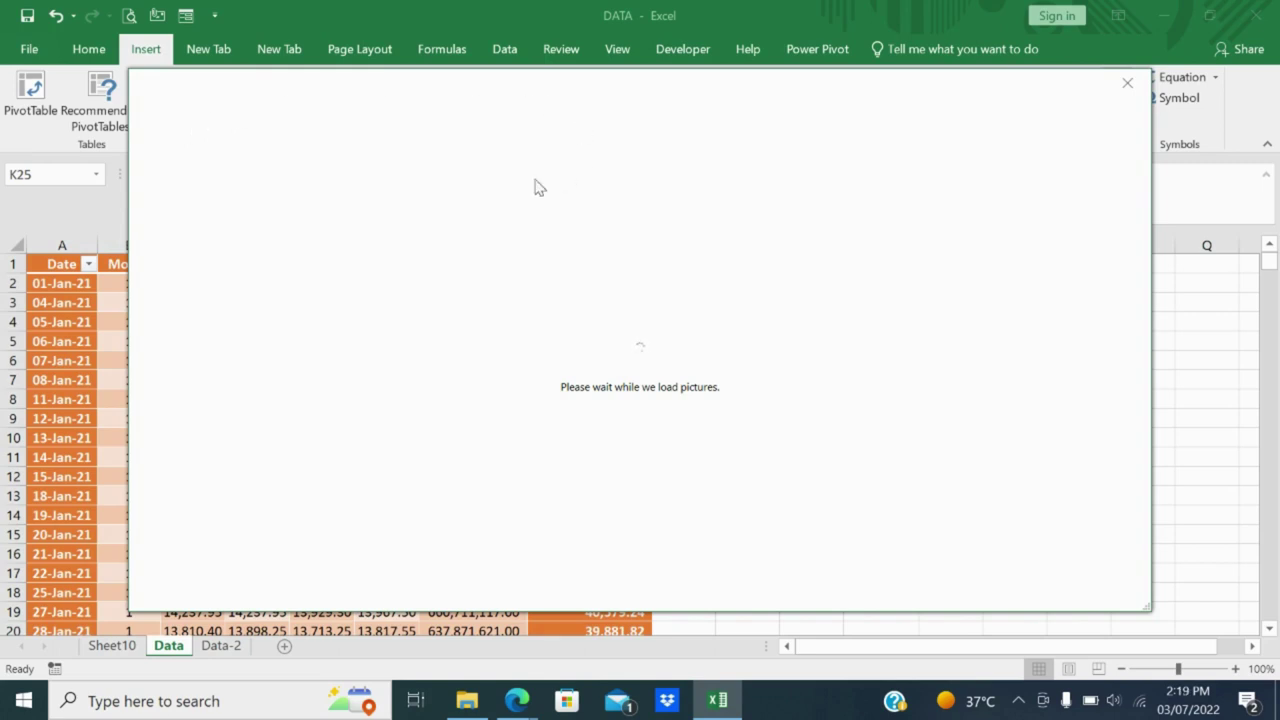
{"action": "left_click", "coordinate": [1127, 83]}
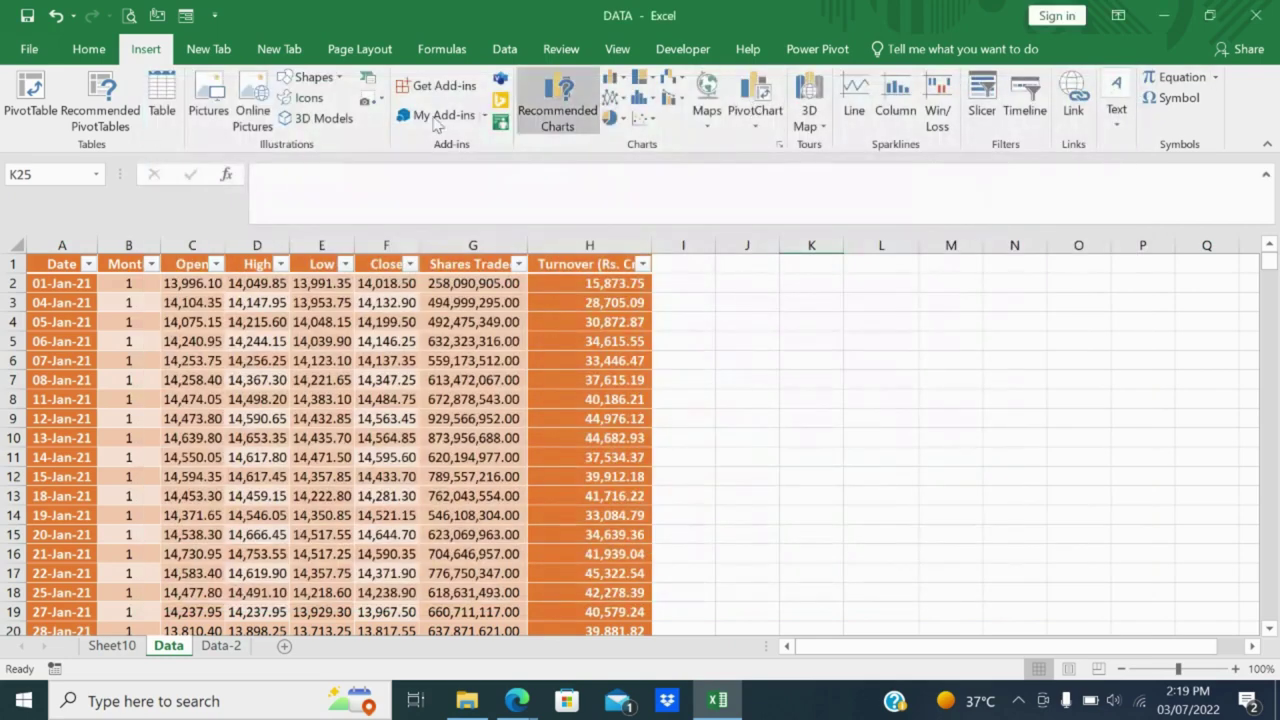
Draw an Explosion shape across columns I to M.
{"action": "left_click", "coordinate": [333, 80]}
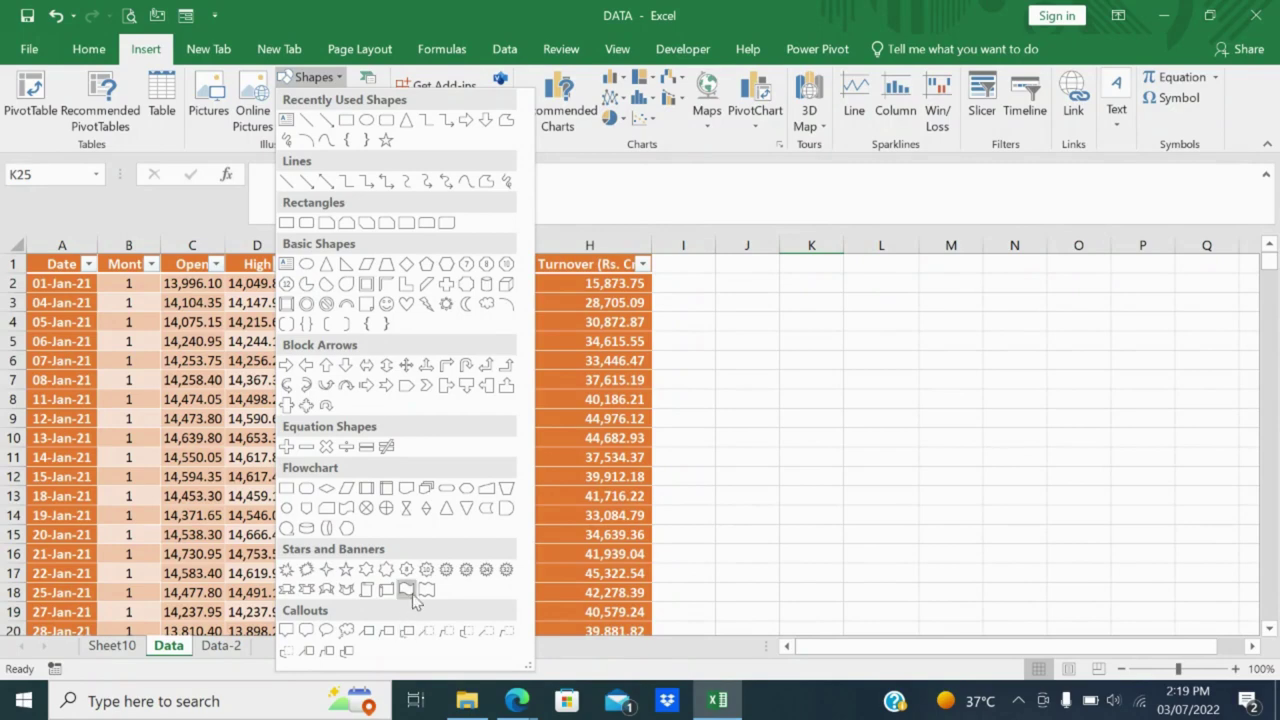
{"action": "left_click", "coordinate": [302, 569]}
{"action": "left_click_drag", "start_coordinate": [712, 299], "coordinate": [962, 533]}
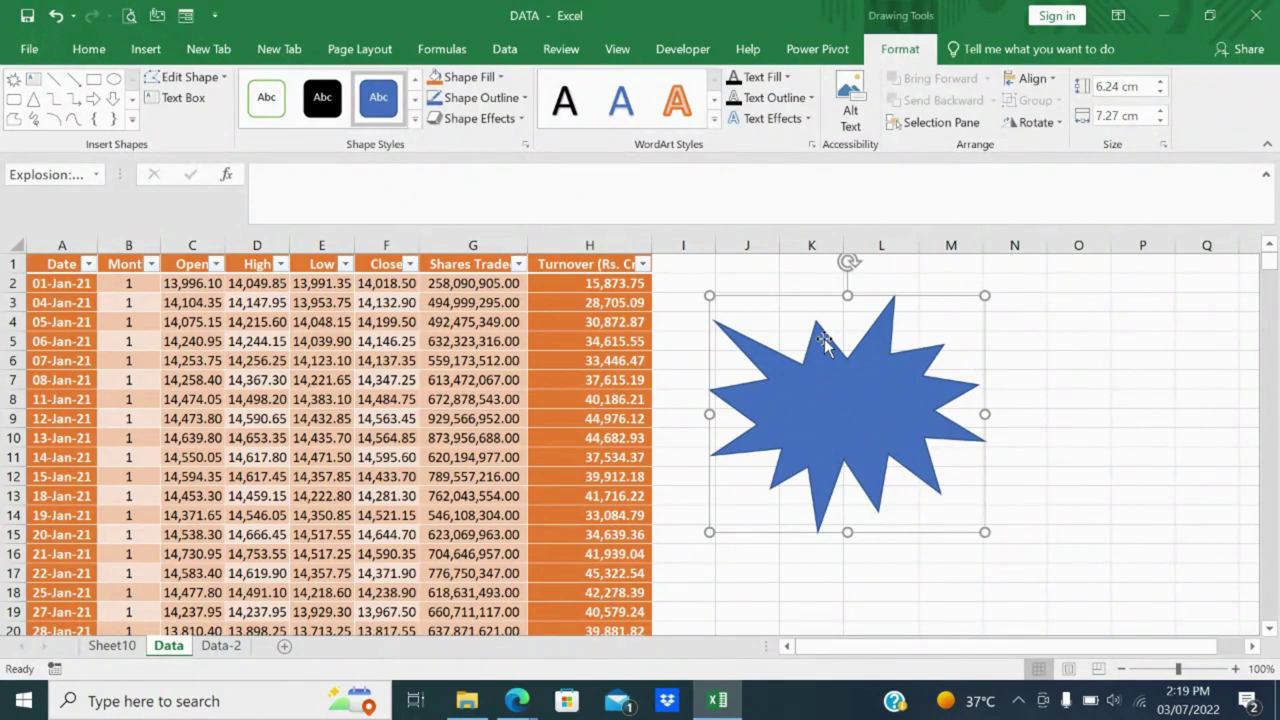
Try solid black on the explosion, then settle on white fill with green outline.
{"action": "left_click", "coordinate": [265, 114]}
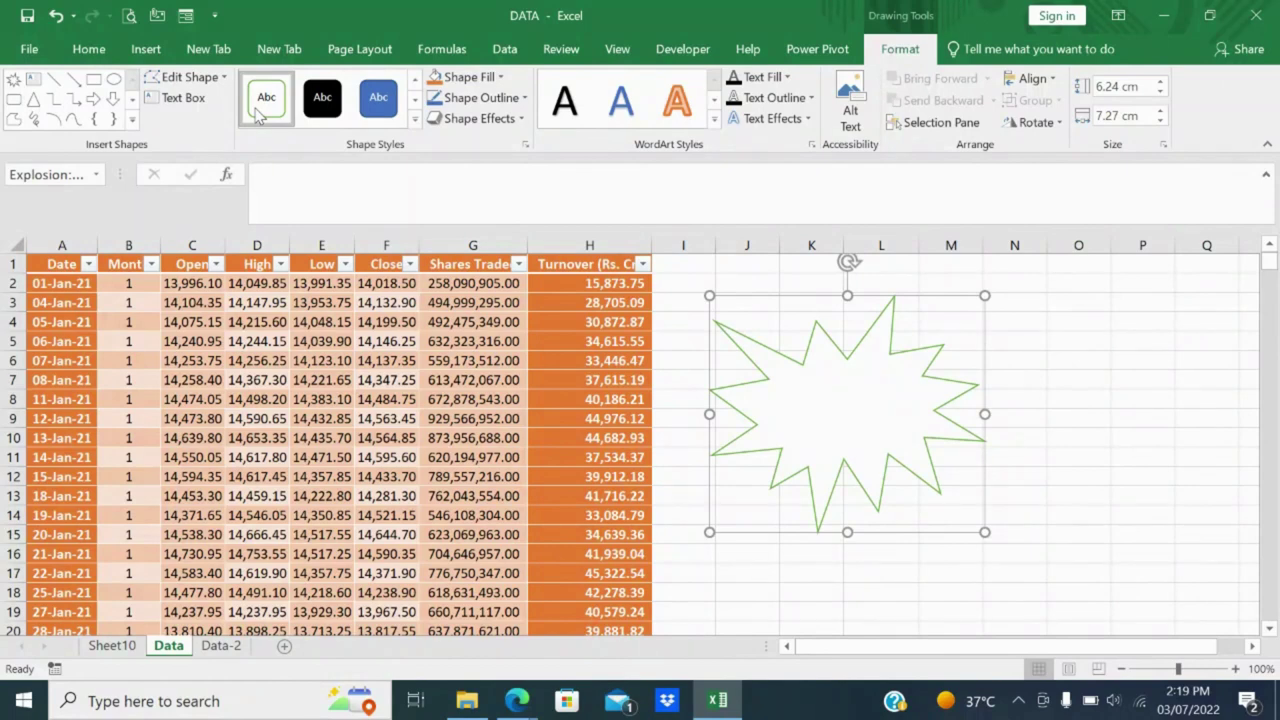
{"action": "left_click", "coordinate": [300, 108]}
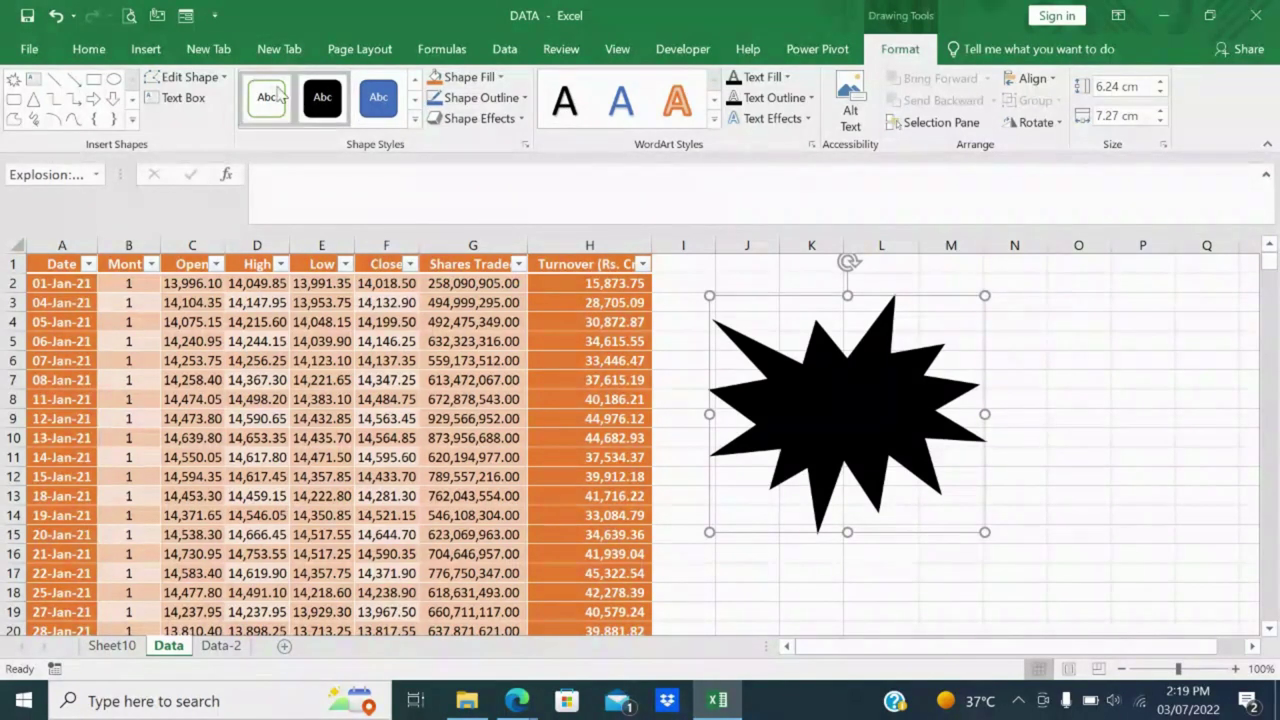
{"action": "left_click", "coordinate": [266, 97]}
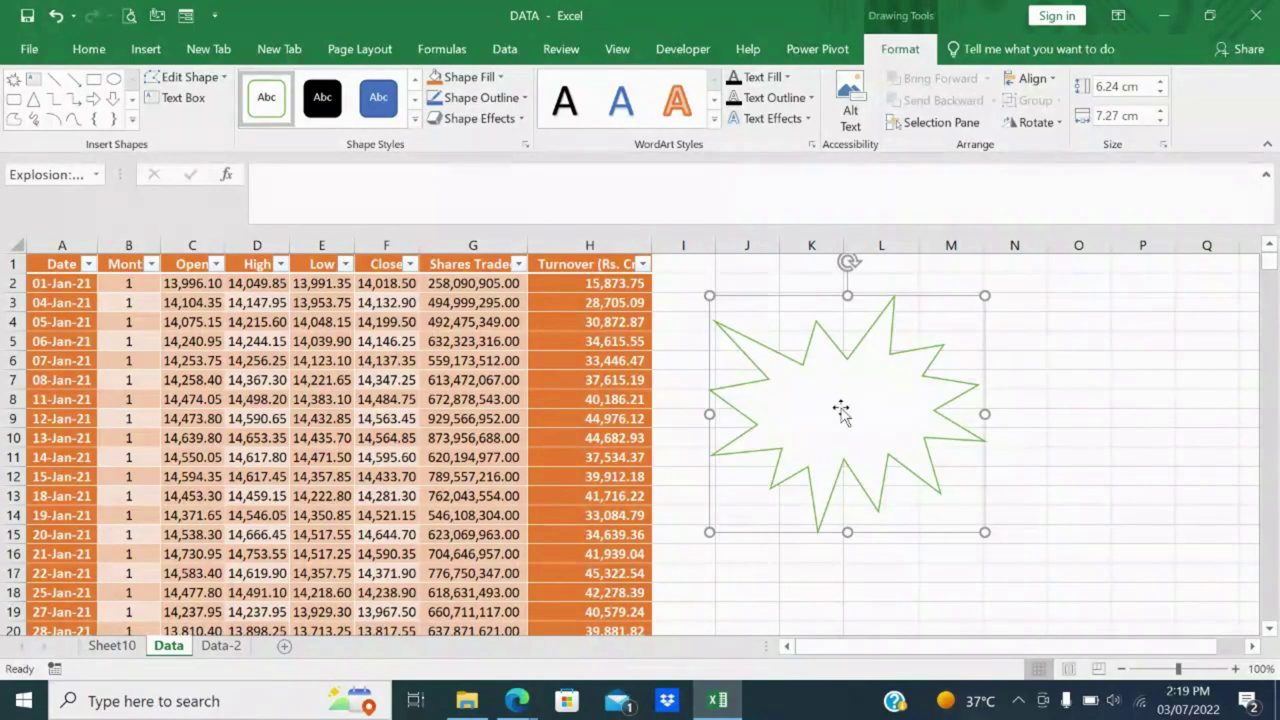
{"action": "left_click_drag", "start_coordinate": [850, 412], "coordinate": [846, 401]}
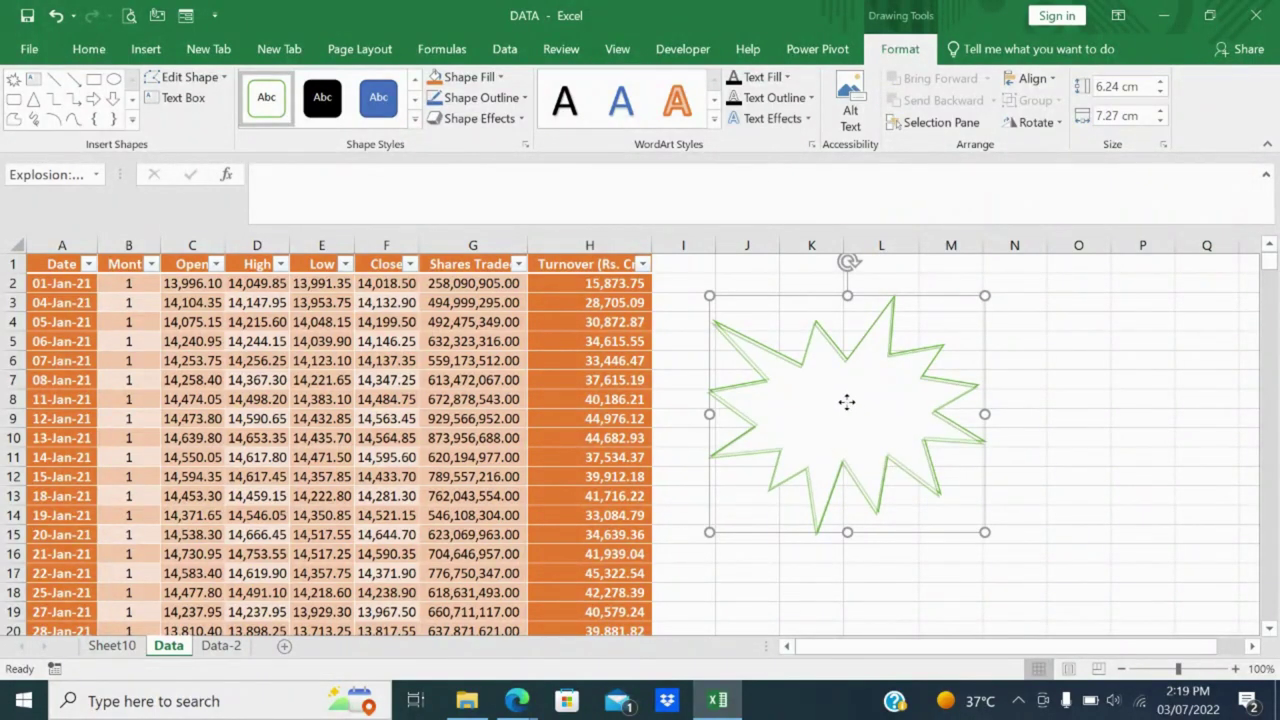
{"action": "left_click", "coordinate": [808, 401]}
Type RENWIL as text inside the explosion shape.
{"action": "right_click", "coordinate": [812, 401]}
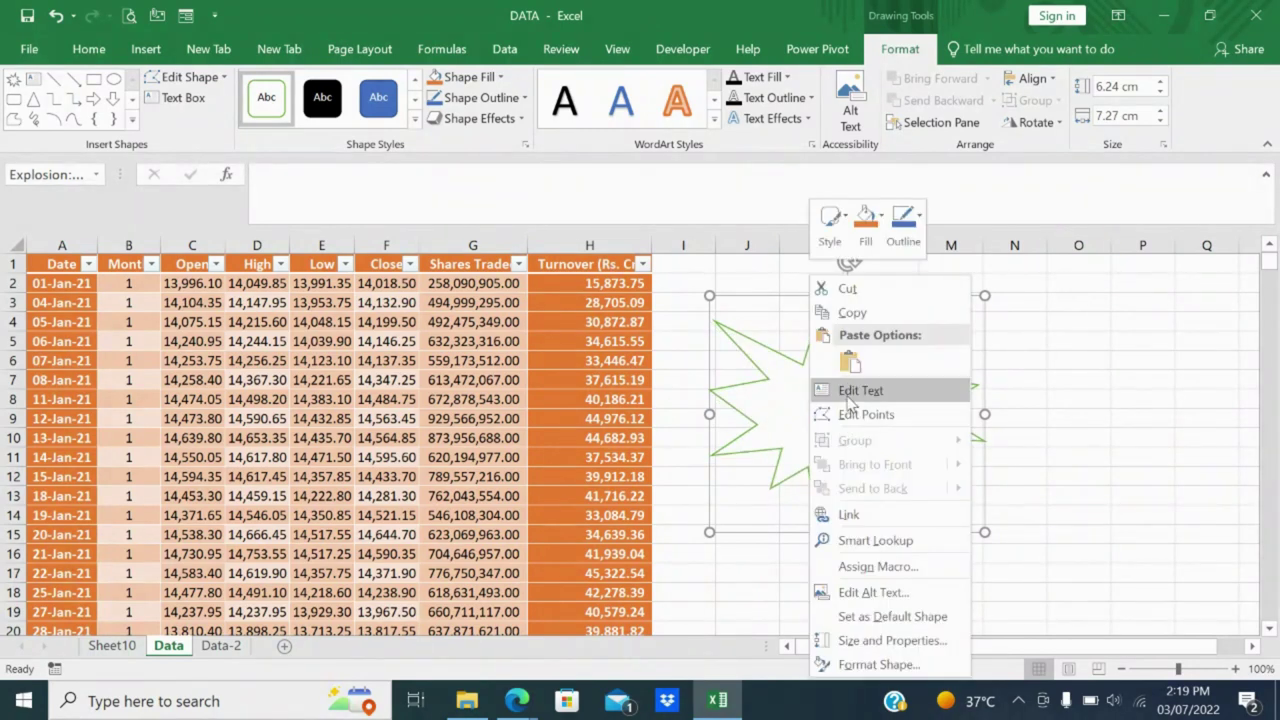
{"action": "left_click", "coordinate": [848, 391]}
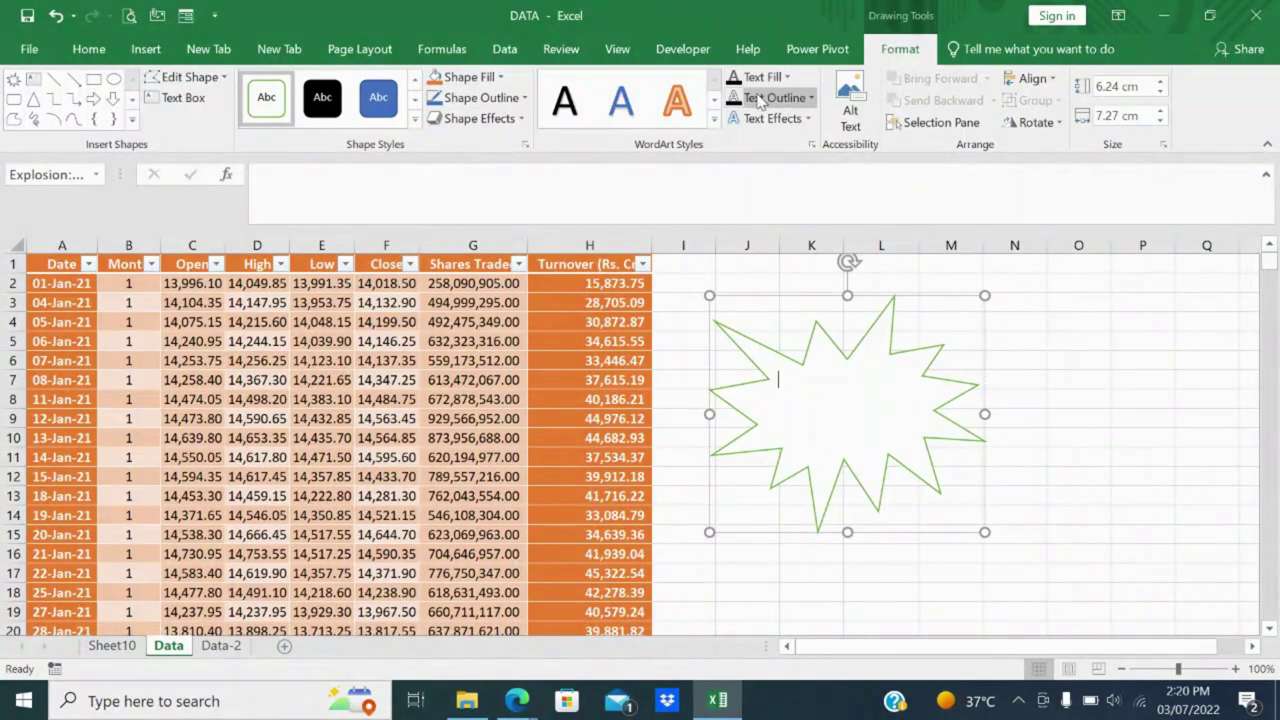
{"action": "left_click", "coordinate": [851, 123]}
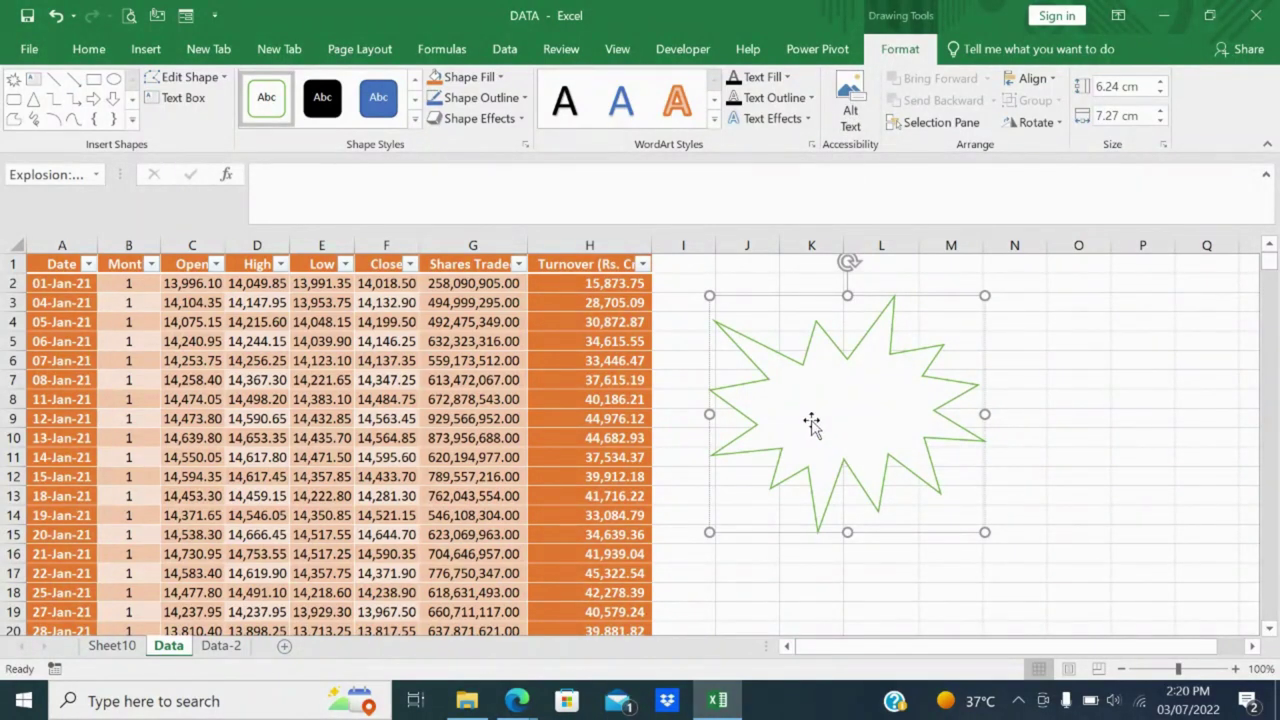
{"action": "type", "text": "RENWIL"}
Give the RENWIL text a grey WordArt style.
{"action": "key", "text": "ctrl+a"}
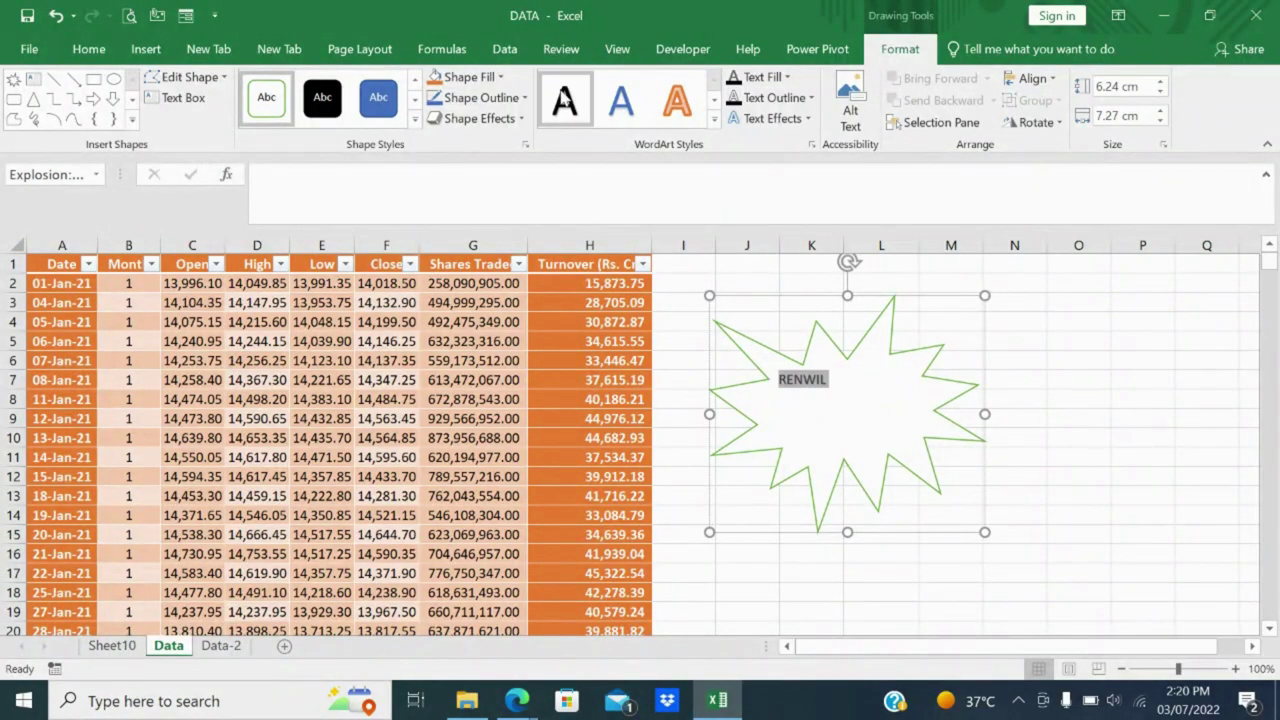
{"action": "left_click", "coordinate": [680, 121]}
{"action": "left_click", "coordinate": [713, 119]}
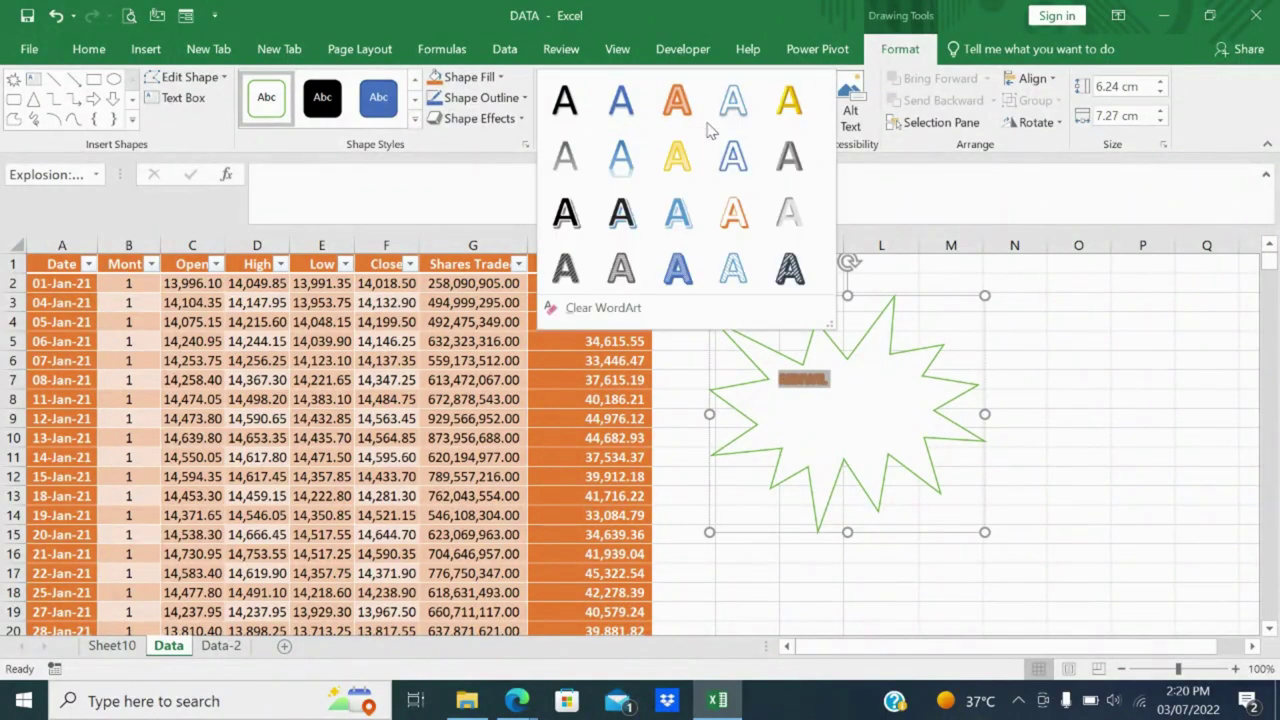
{"action": "left_click", "coordinate": [677, 209]}
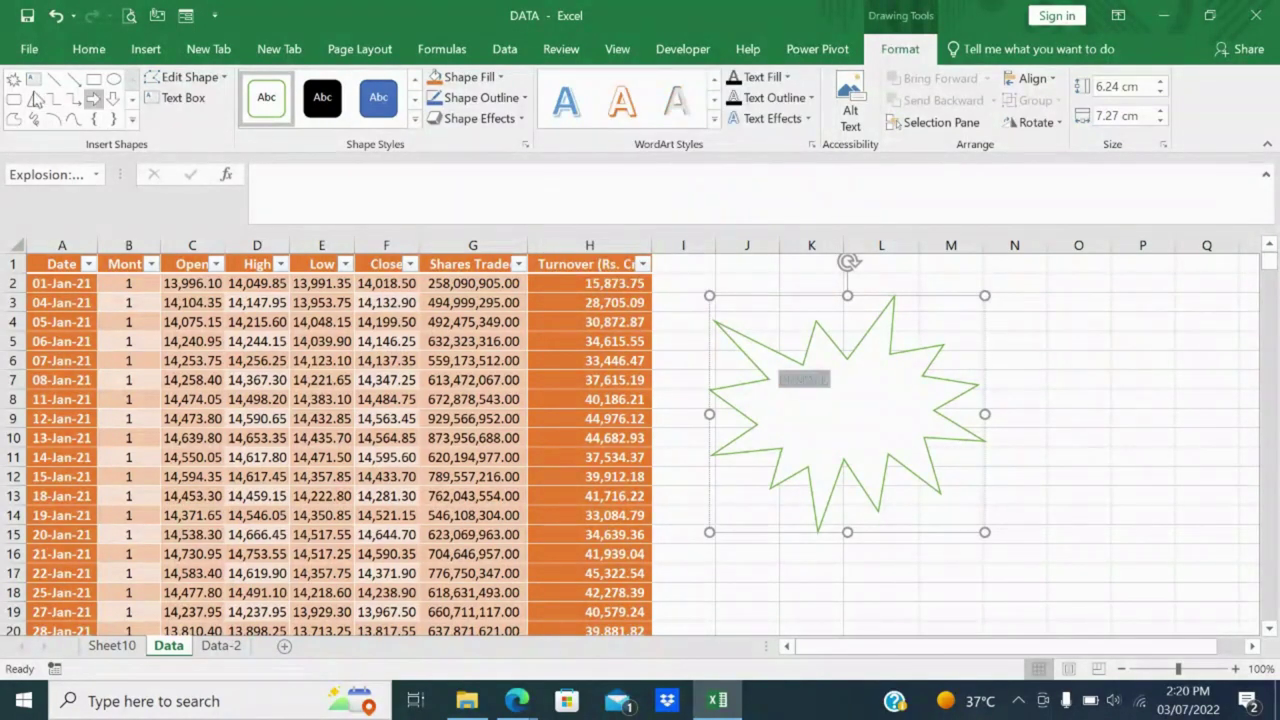
Center the text horizontally and vertically and set its font size to 24.
{"action": "left_click", "coordinate": [88, 49]}
{"action": "left_click", "coordinate": [358, 115]}
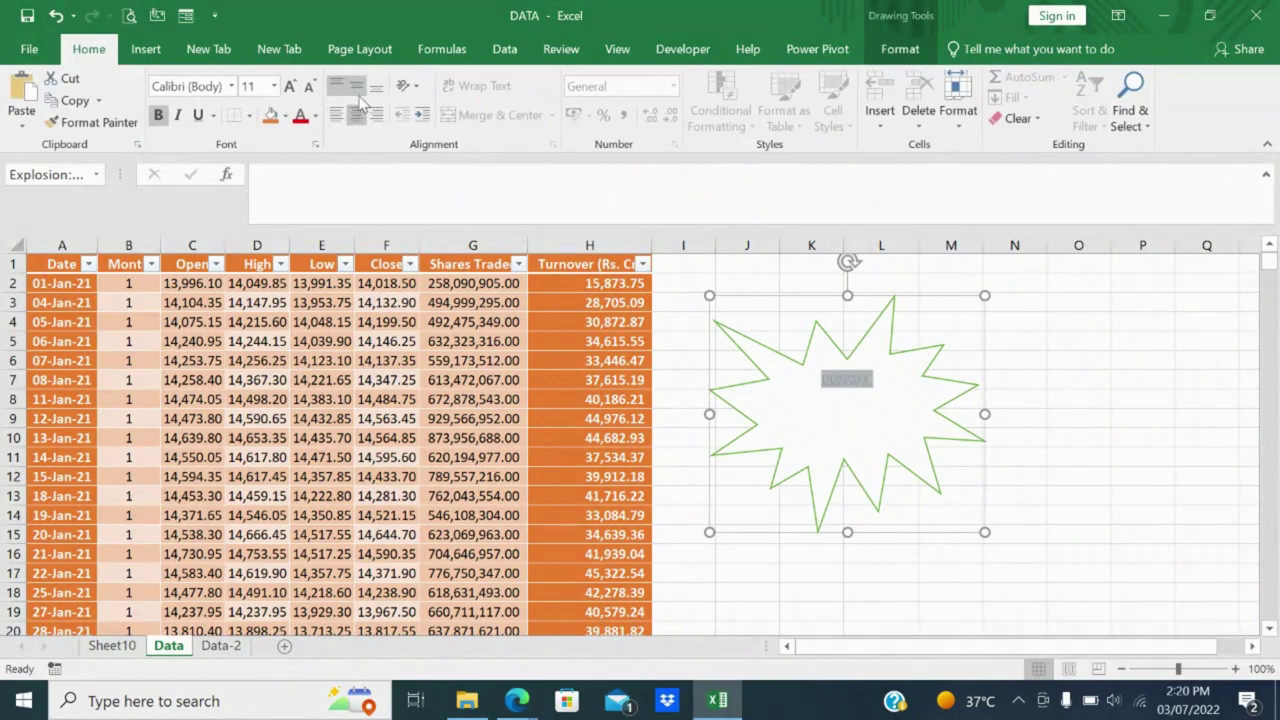
{"action": "left_click", "coordinate": [357, 88]}
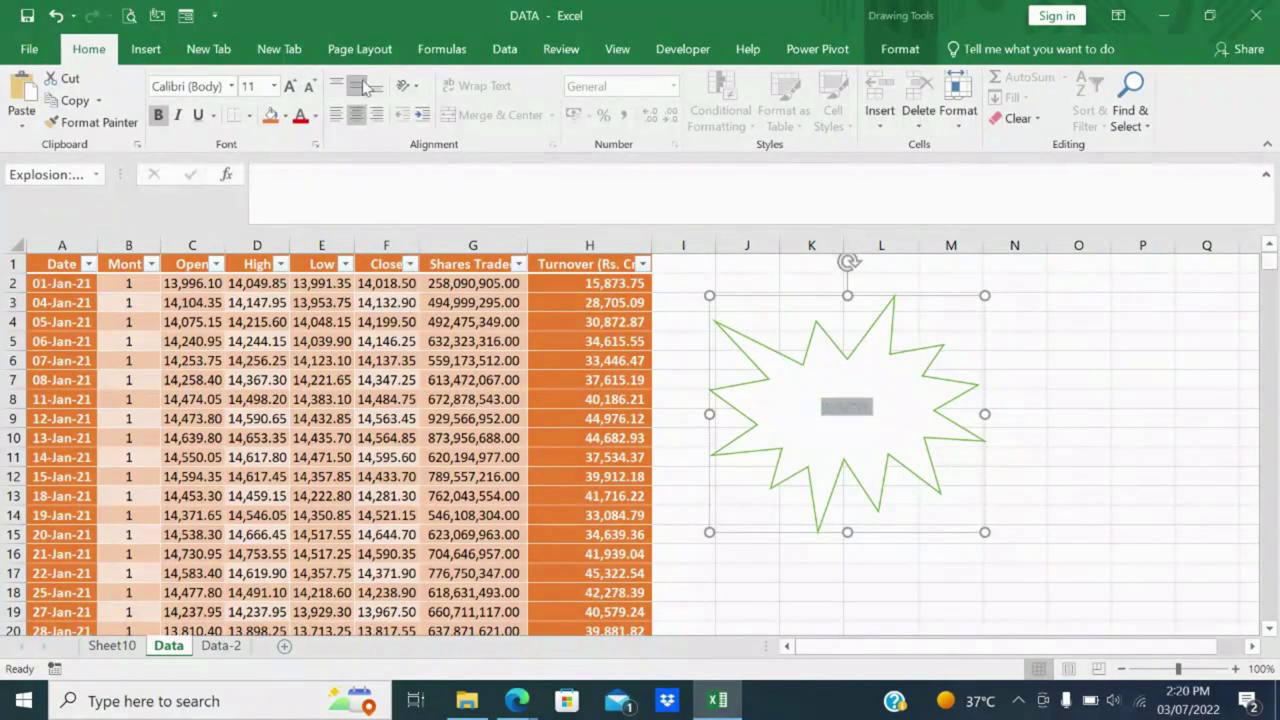
{"action": "left_click", "coordinate": [274, 86]}
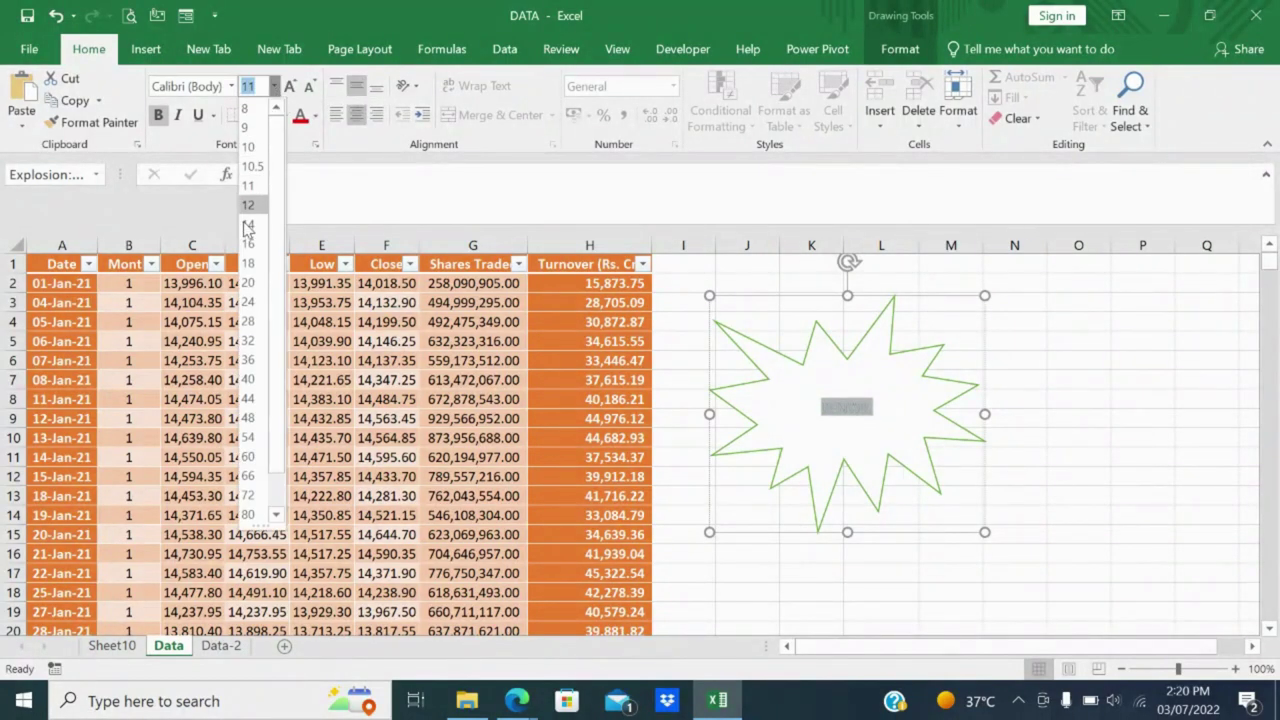
{"action": "left_click", "coordinate": [248, 340]}
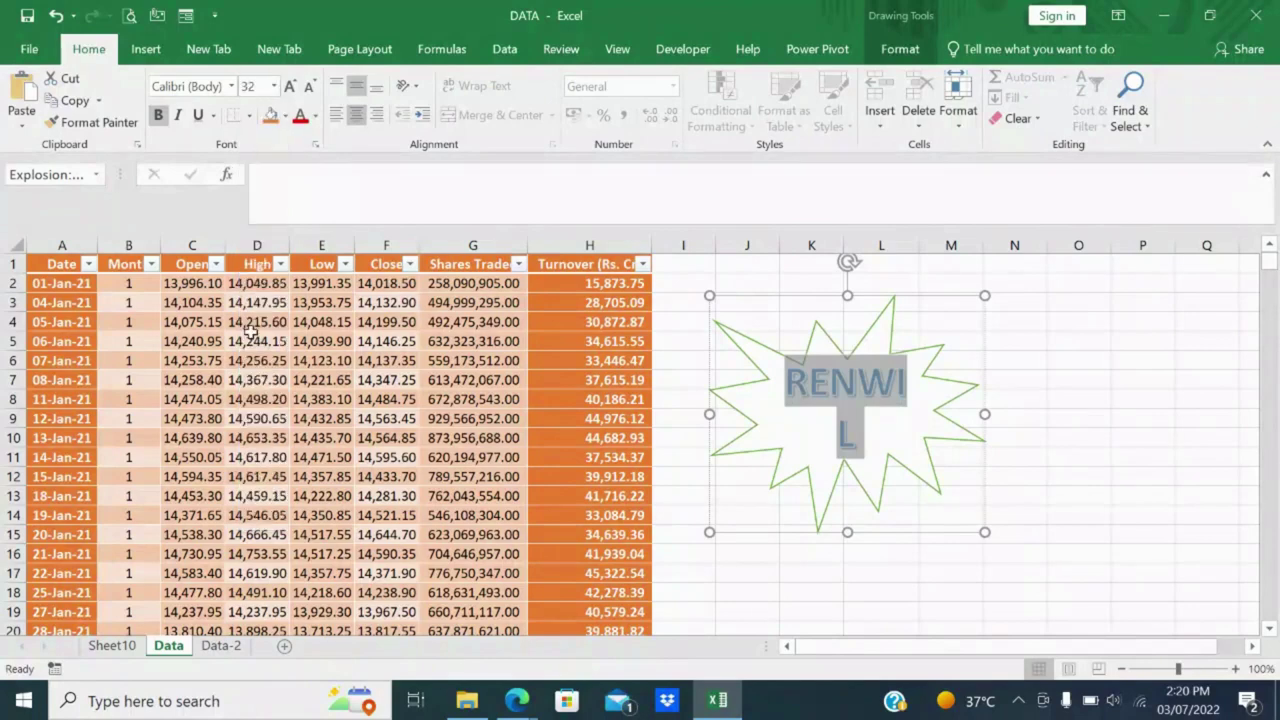
{"action": "left_click", "coordinate": [274, 86]}
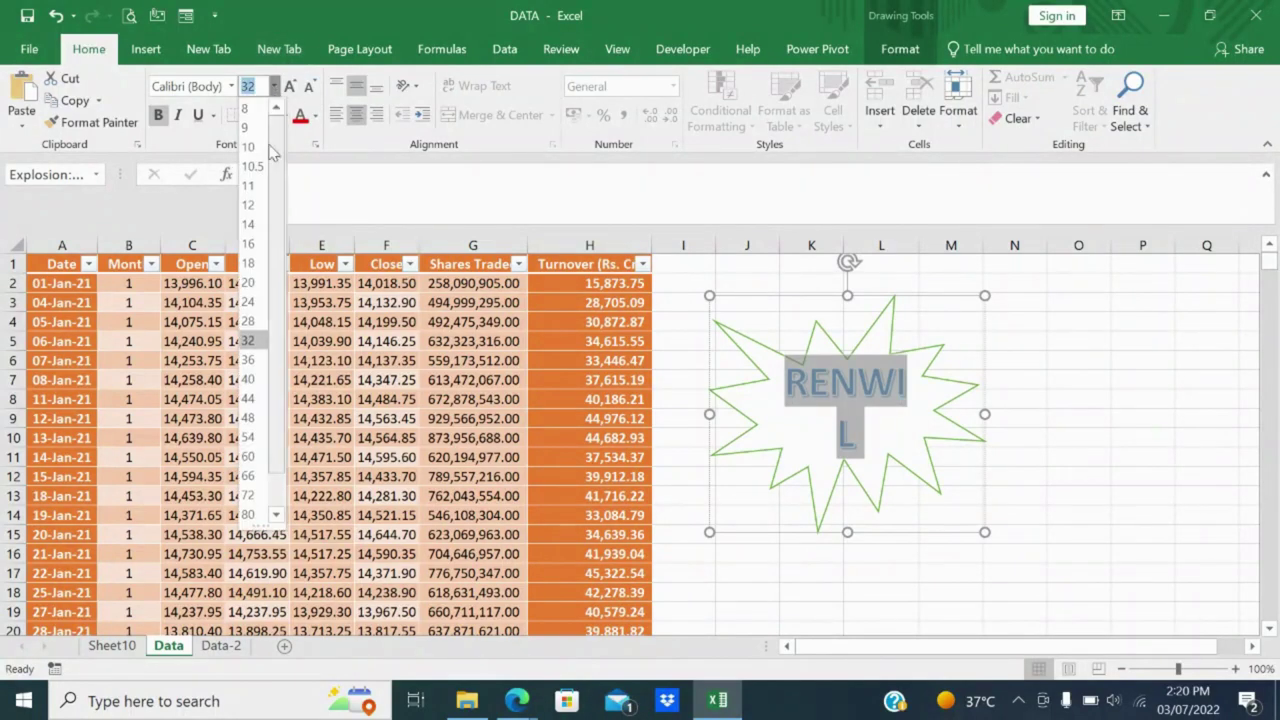
{"action": "left_click", "coordinate": [248, 301]}
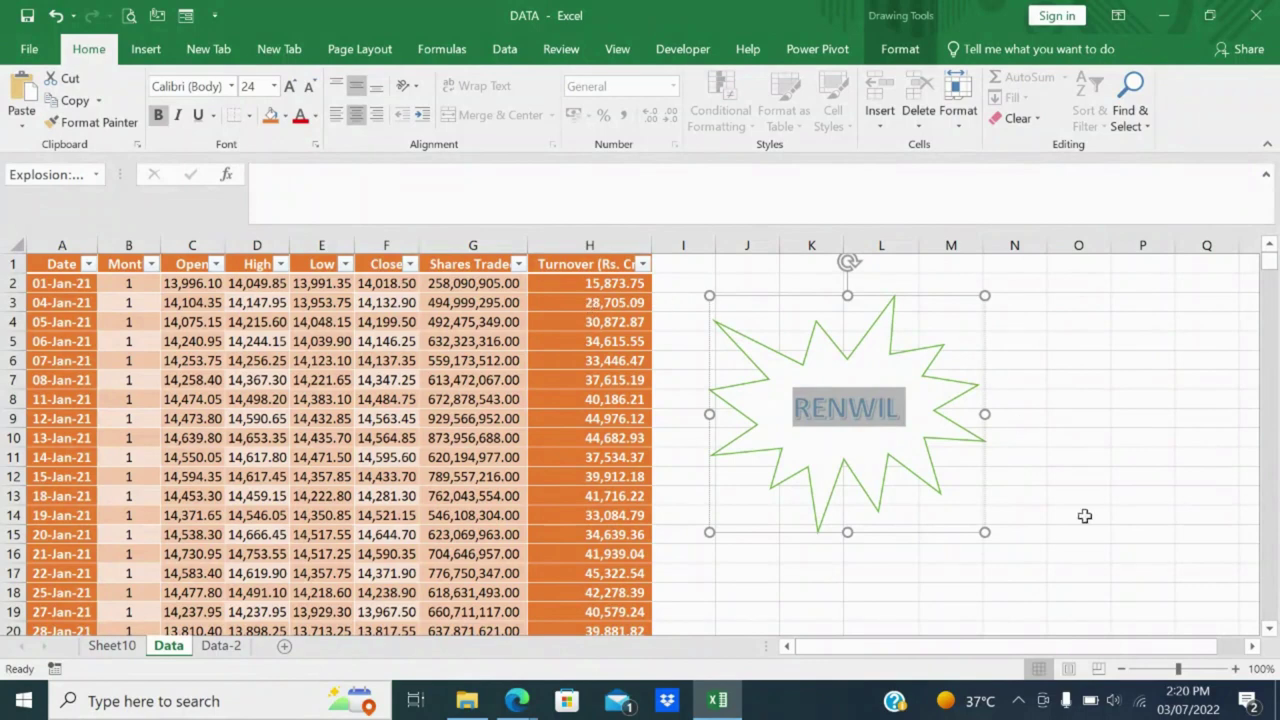
Select the starburst shape and delete it.
{"action": "left_click", "coordinate": [1124, 494]}
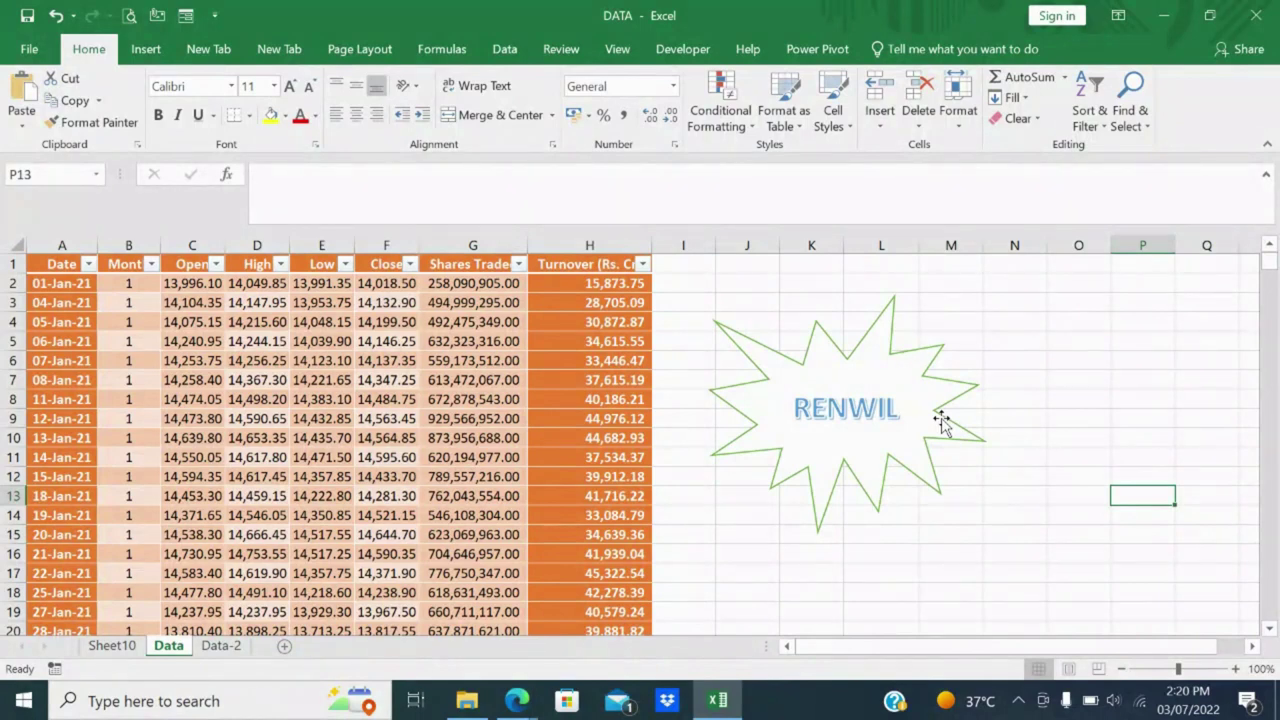
{"action": "left_click", "coordinate": [905, 378]}
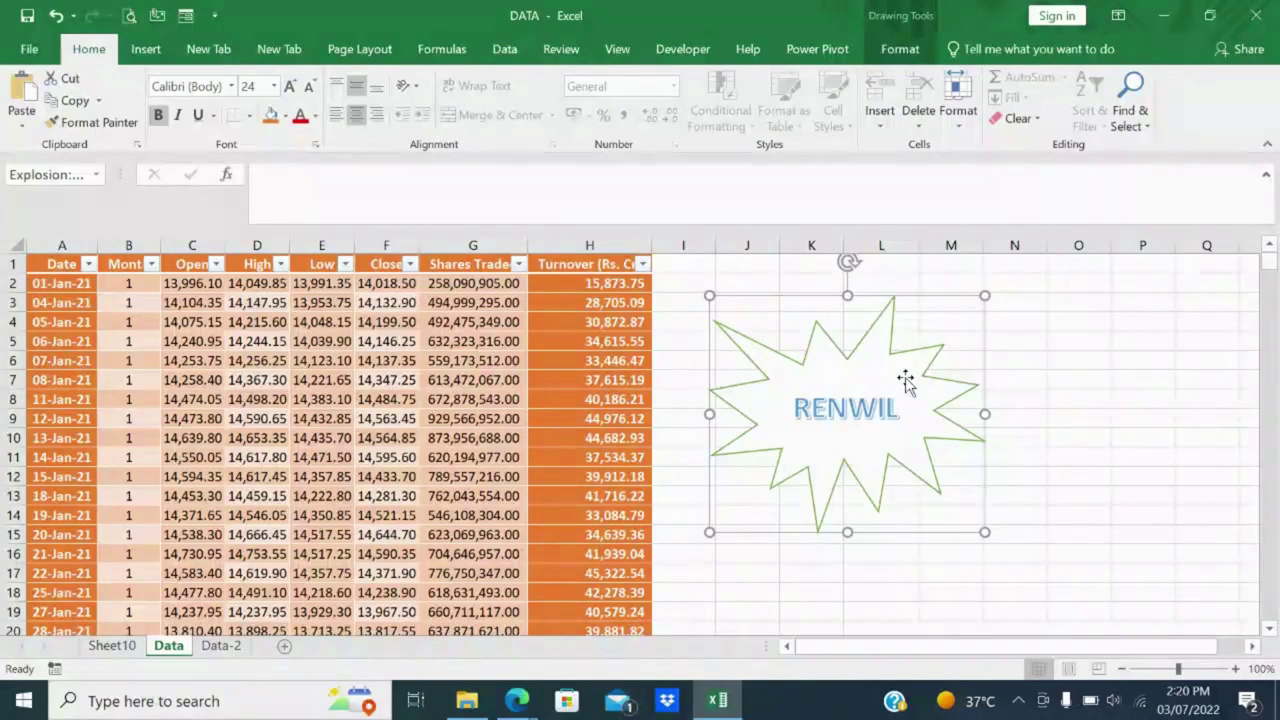
{"action": "key", "text": "Delete"}
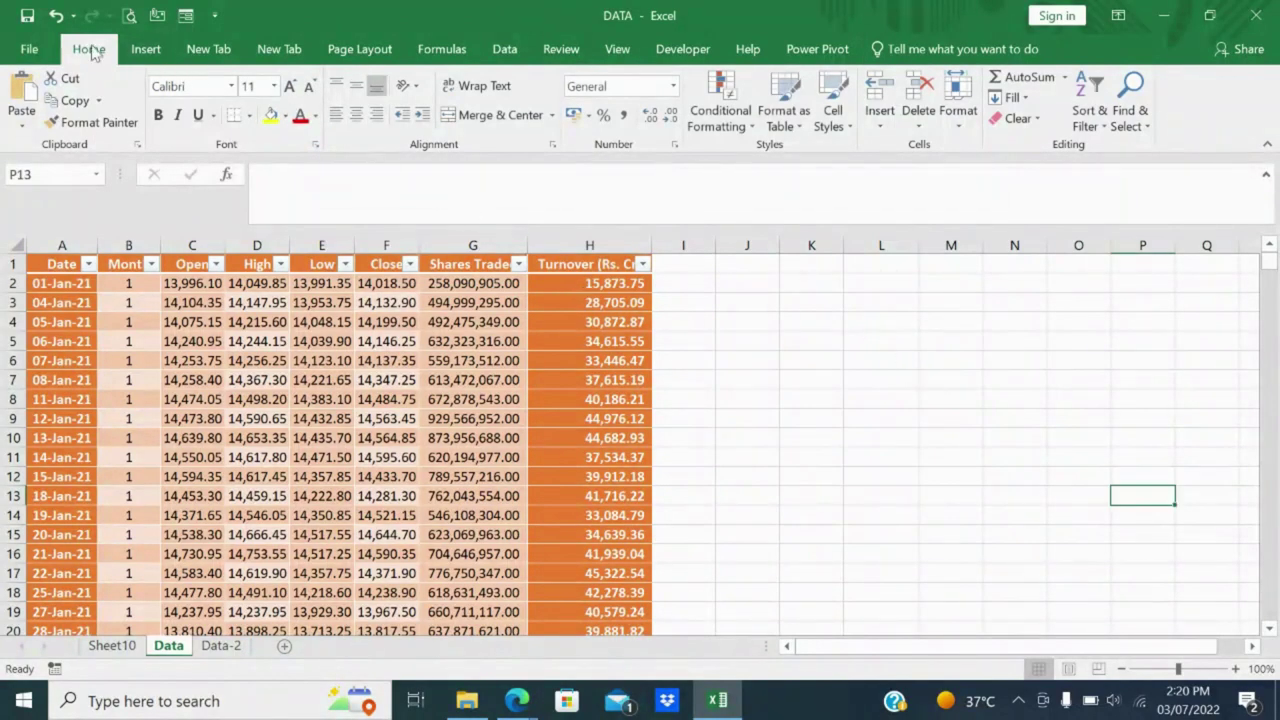
Open the icon library and browse the Animals through Buildings categories.
{"action": "left_click", "coordinate": [140, 50]}
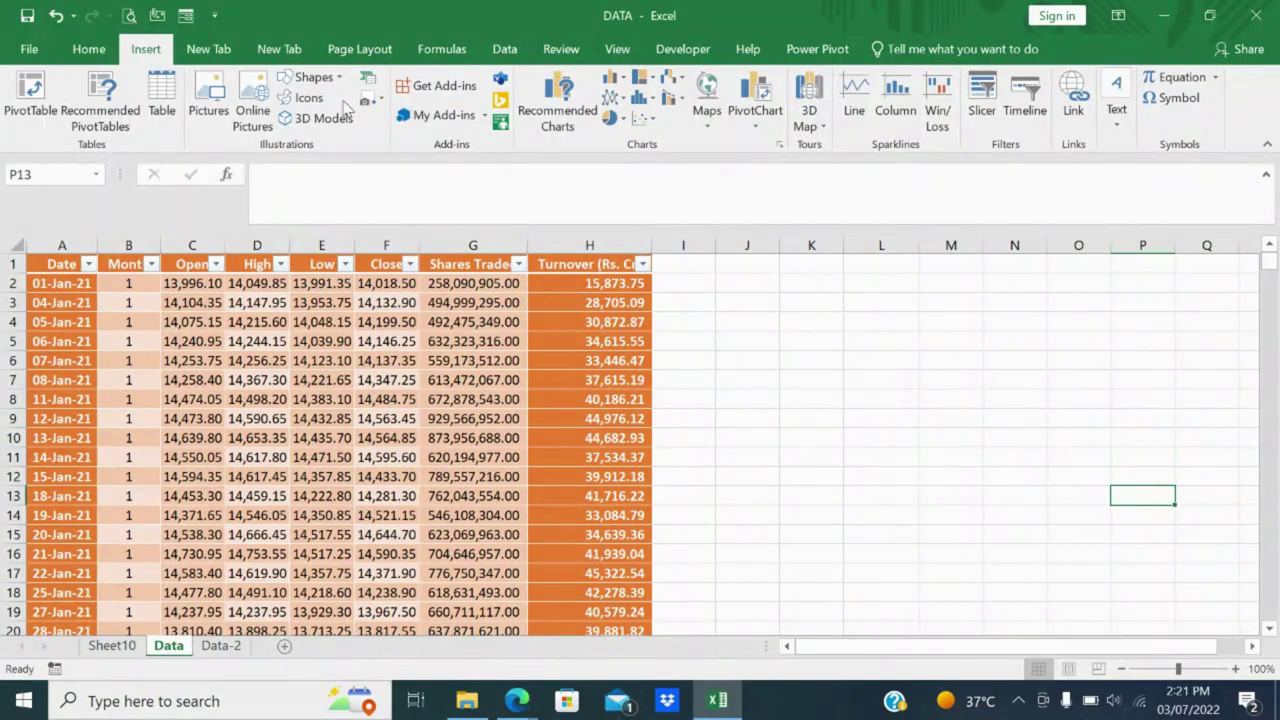
{"action": "left_click", "coordinate": [306, 98]}
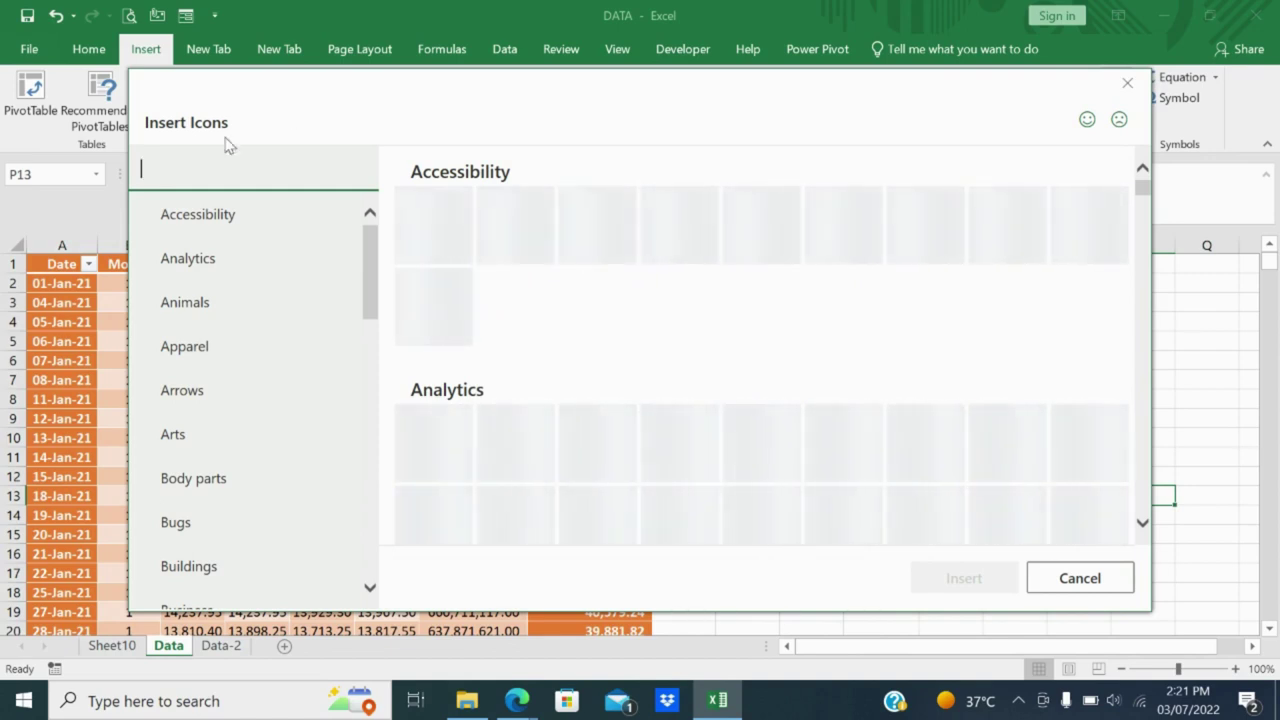
{"action": "left_click", "coordinate": [183, 316]}
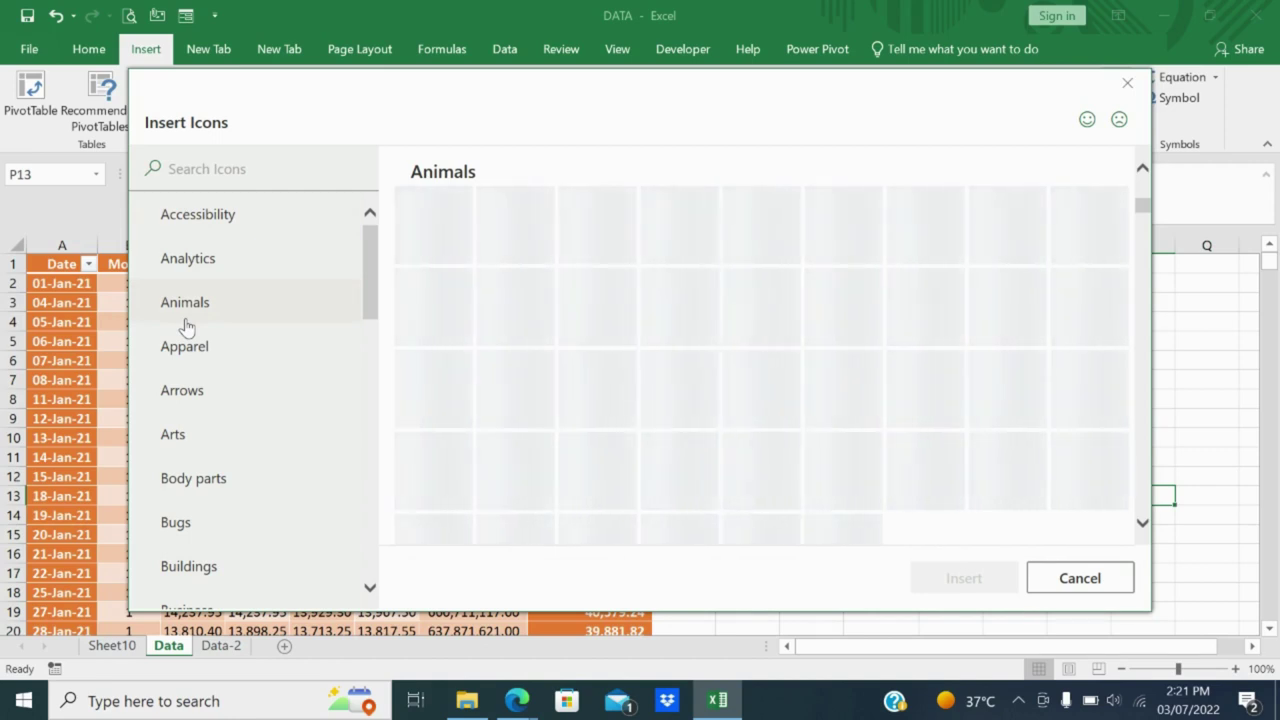
{"action": "left_click", "coordinate": [183, 350]}
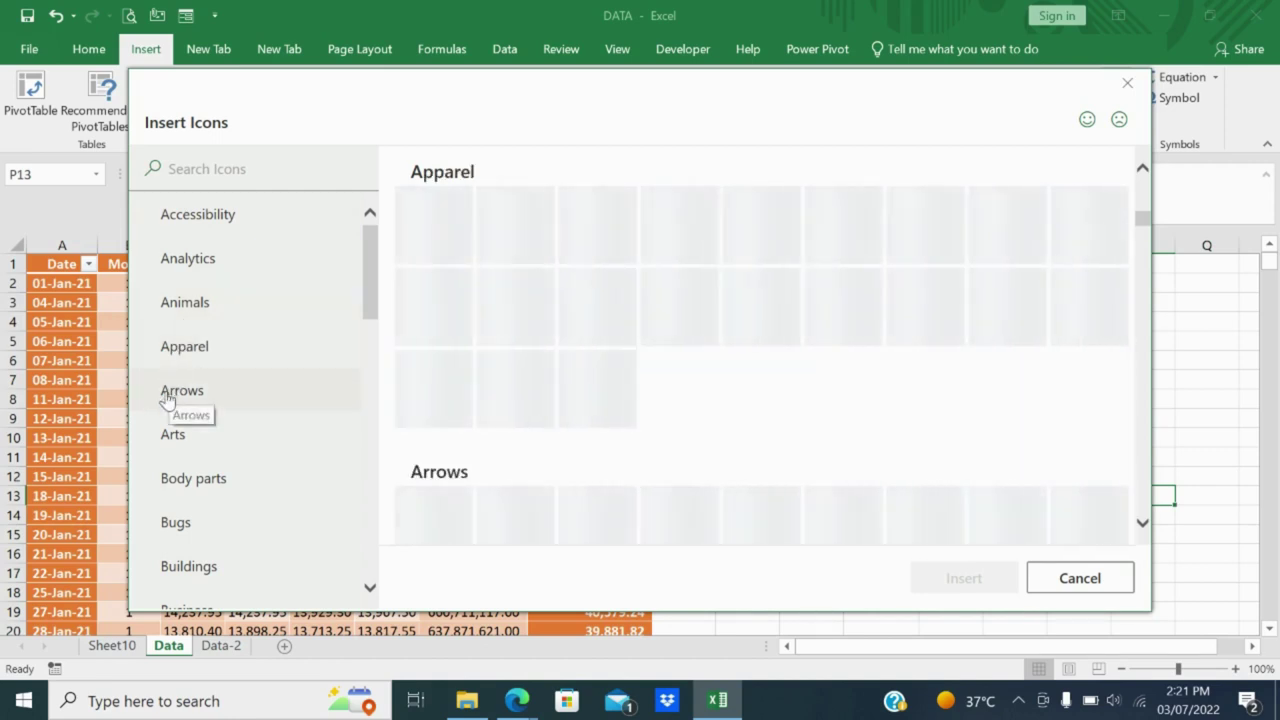
{"action": "left_click", "coordinate": [166, 391]}
{"action": "left_click", "coordinate": [171, 440]}
{"action": "left_click", "coordinate": [177, 480]}
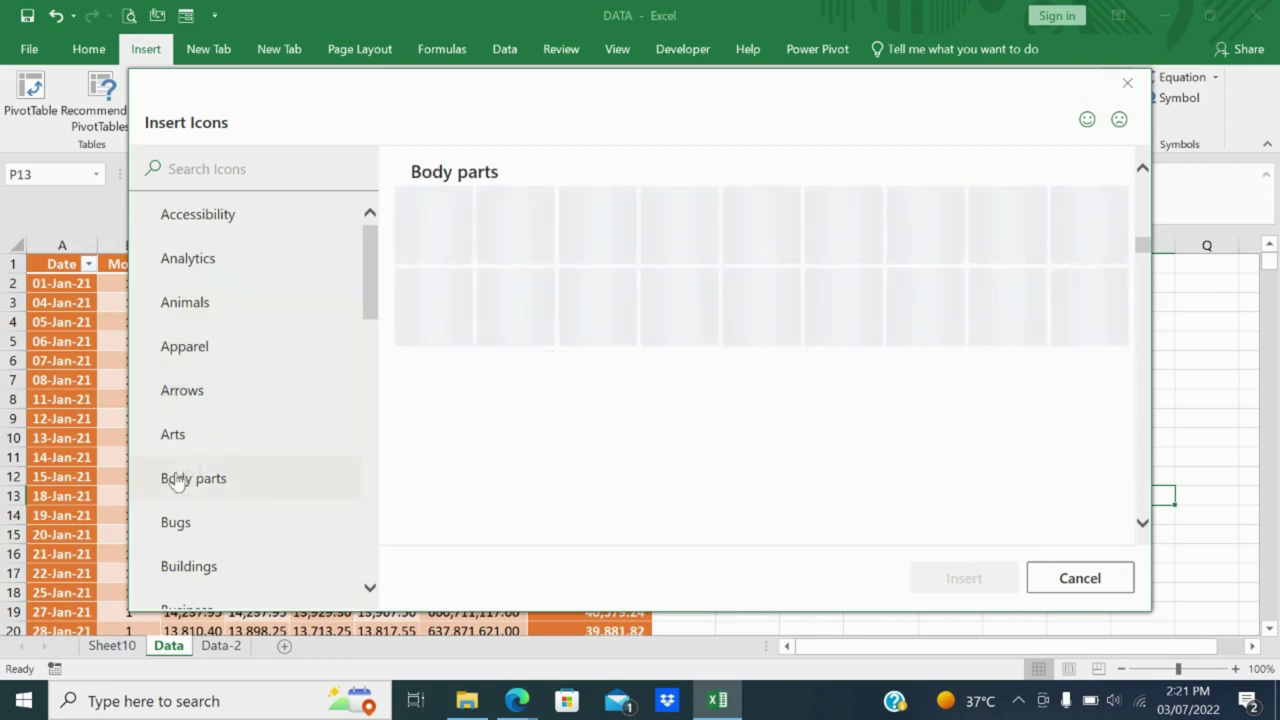
{"action": "left_click", "coordinate": [175, 532]}
{"action": "left_click", "coordinate": [171, 568]}
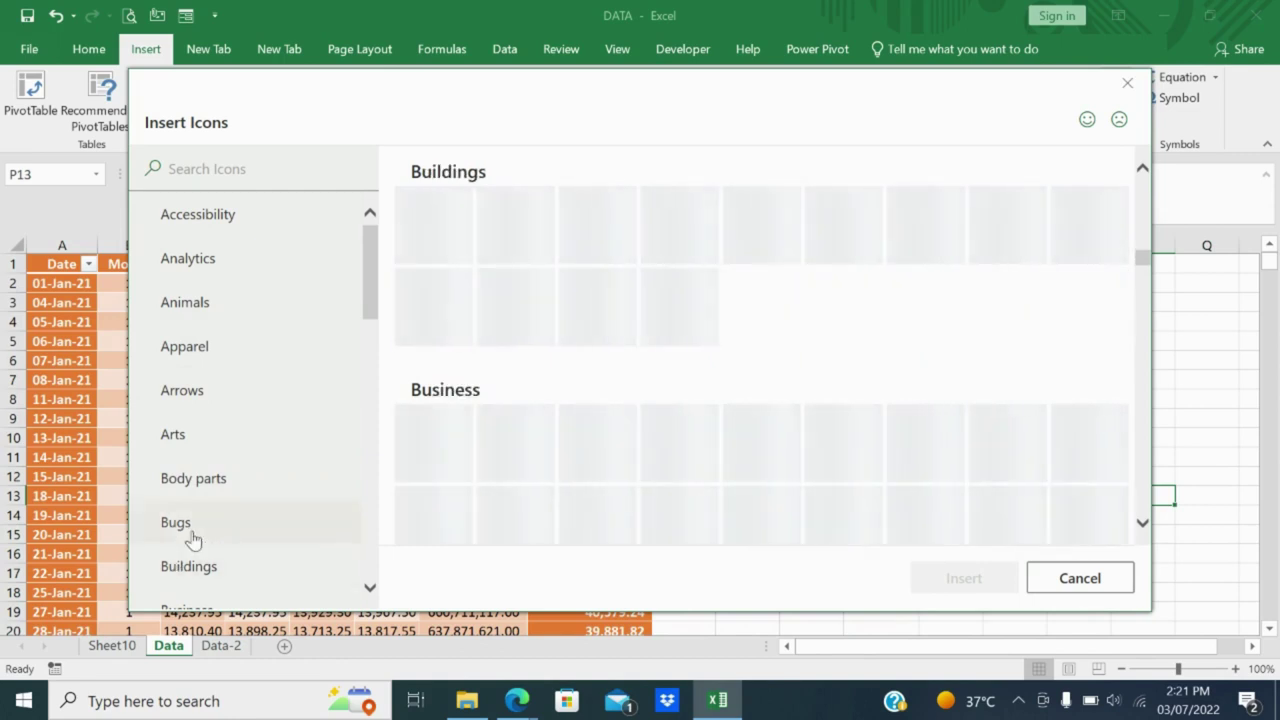
Scroll the icons, open and dismiss the feedback form, then close the library.
{"action": "scroll", "coordinate": [189, 537], "scroll_direction": "down", "scroll_amount": 2}
{"action": "scroll", "coordinate": [197, 400], "scroll_direction": "down", "scroll_amount": 2}
{"action": "scroll", "coordinate": [197, 428], "scroll_direction": "down", "scroll_amount": 2}
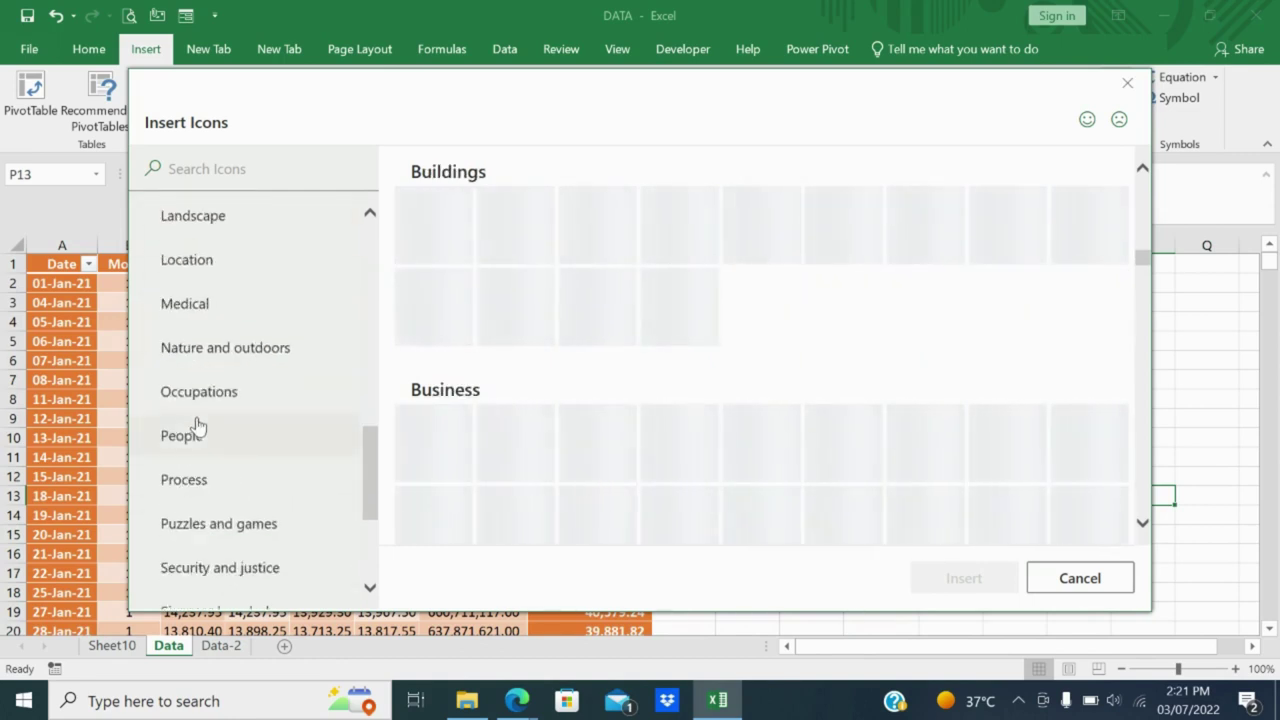
{"action": "scroll", "coordinate": [197, 428], "scroll_direction": "down", "scroll_amount": 2}
{"action": "scroll", "coordinate": [197, 426], "scroll_direction": "up", "scroll_amount": 3}
{"action": "scroll", "coordinate": [197, 426], "scroll_direction": "up", "scroll_amount": 3}
{"action": "scroll", "coordinate": [197, 426], "scroll_direction": "up", "scroll_amount": 2}
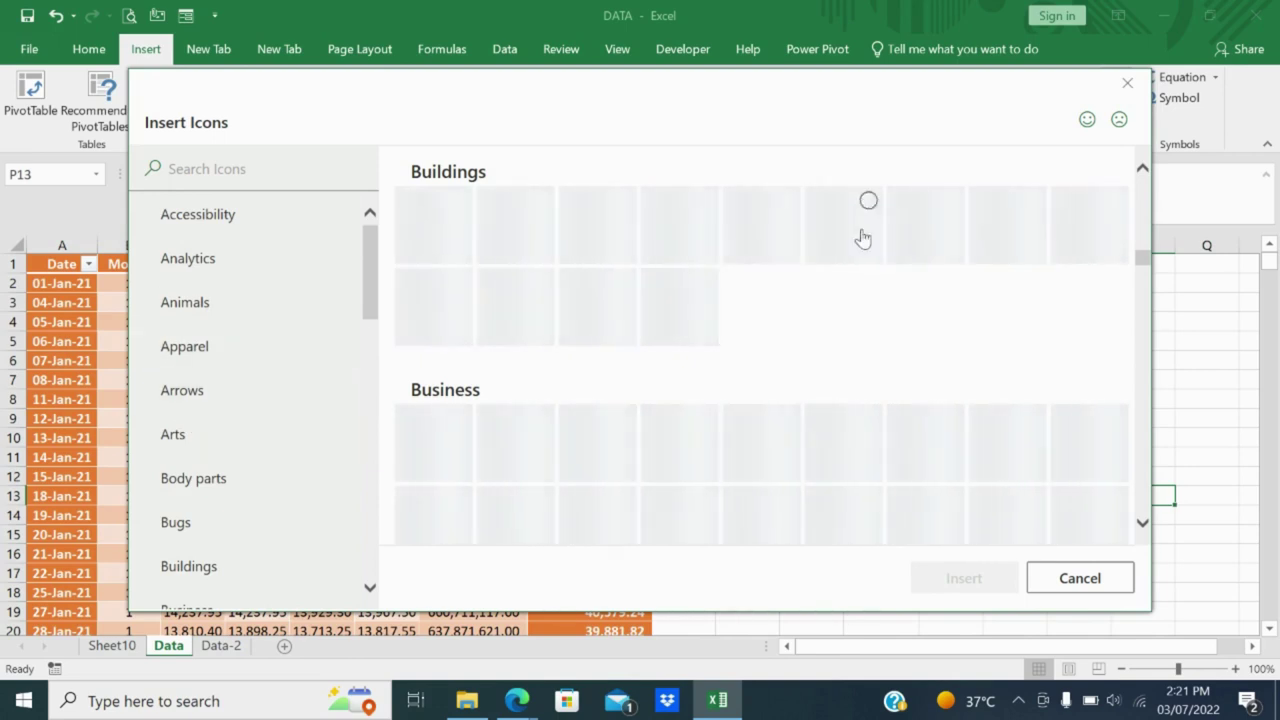
{"action": "left_click", "coordinate": [1086, 125]}
{"action": "left_click", "coordinate": [916, 88]}
{"action": "left_click", "coordinate": [1128, 84]}
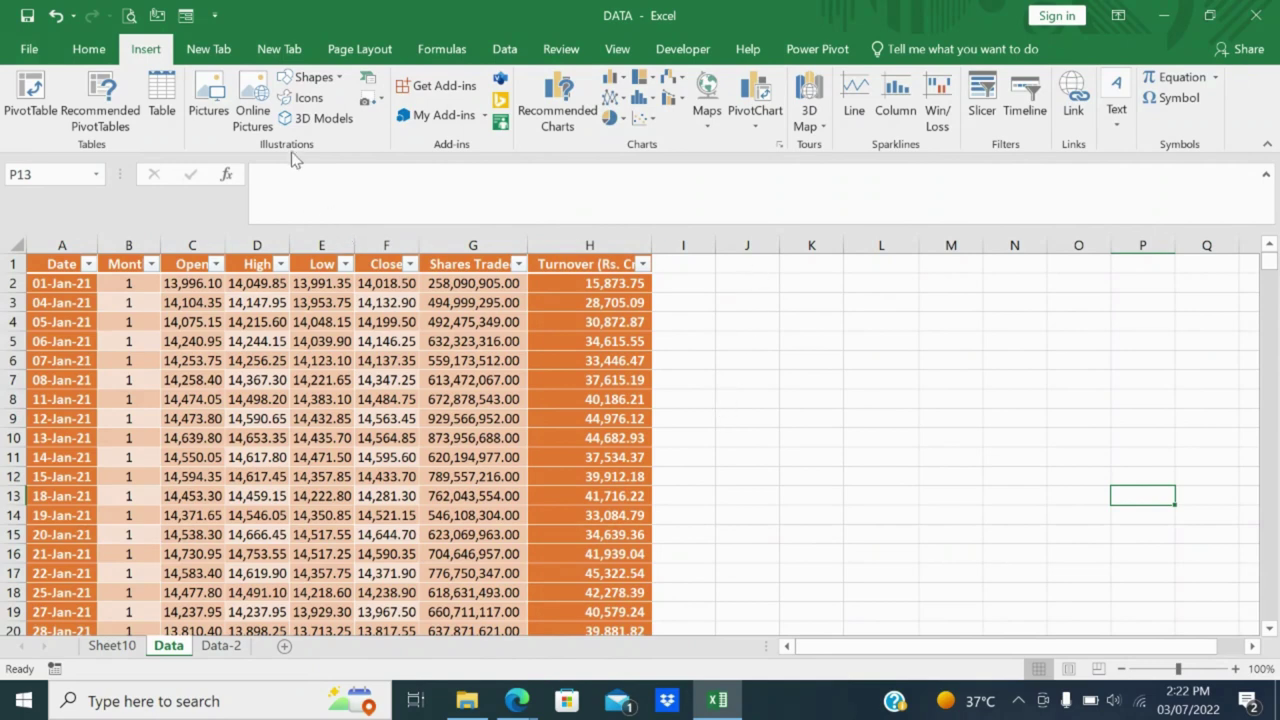
Look at the Pyramid SmartArt layouts, then insert Basic Block List from the List category.
{"action": "left_click", "coordinate": [368, 77]}
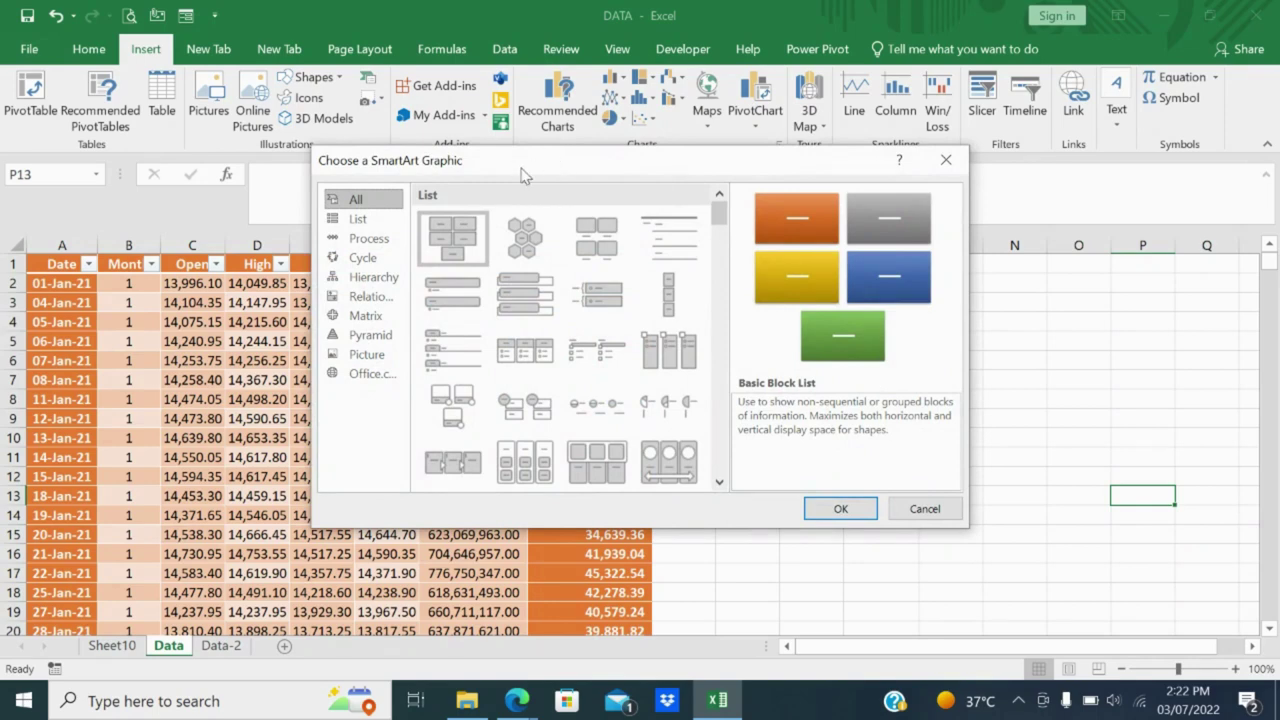
{"action": "left_click_drag", "start_coordinate": [526, 170], "coordinate": [324, 151]}
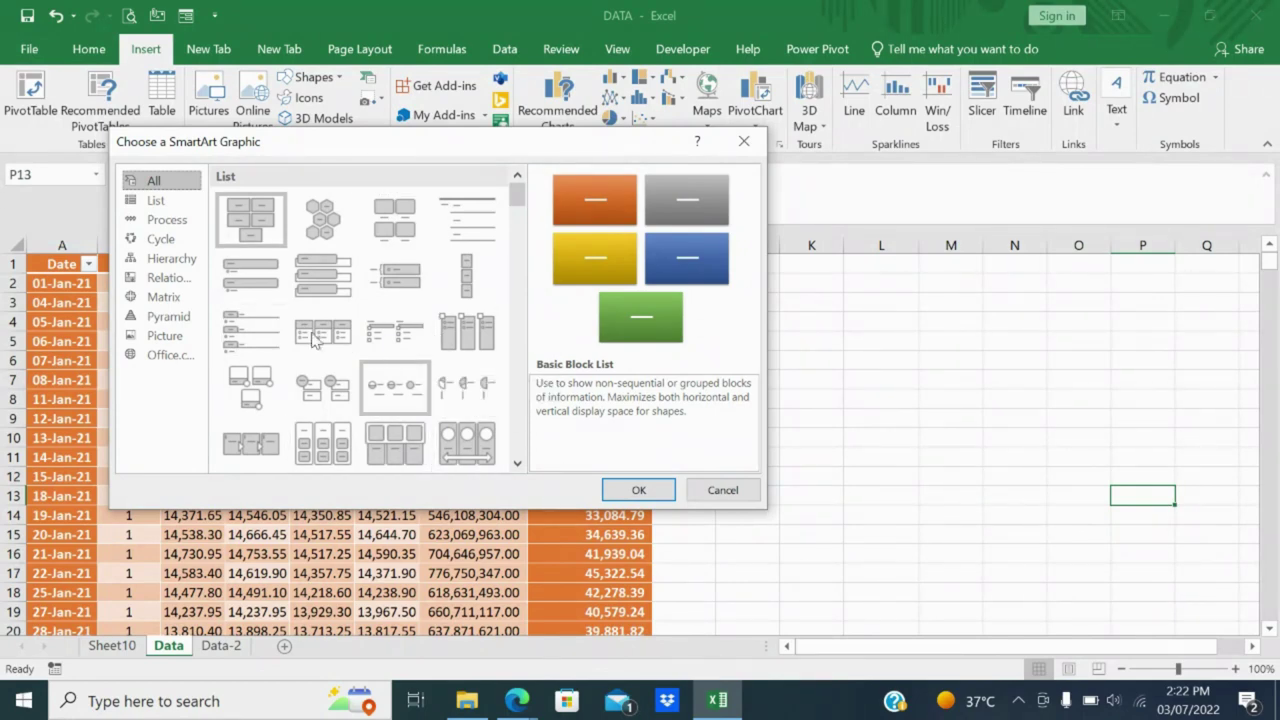
{"action": "left_click", "coordinate": [163, 318]}
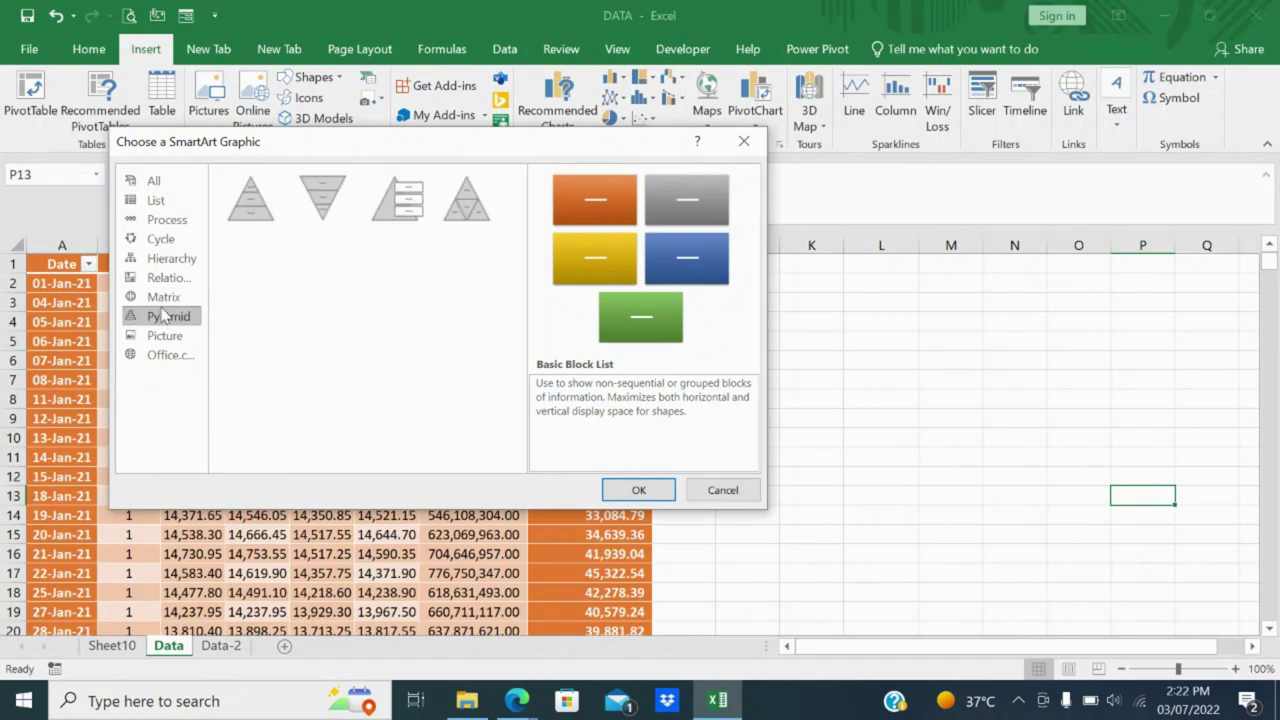
{"action": "left_click", "coordinate": [157, 201]}
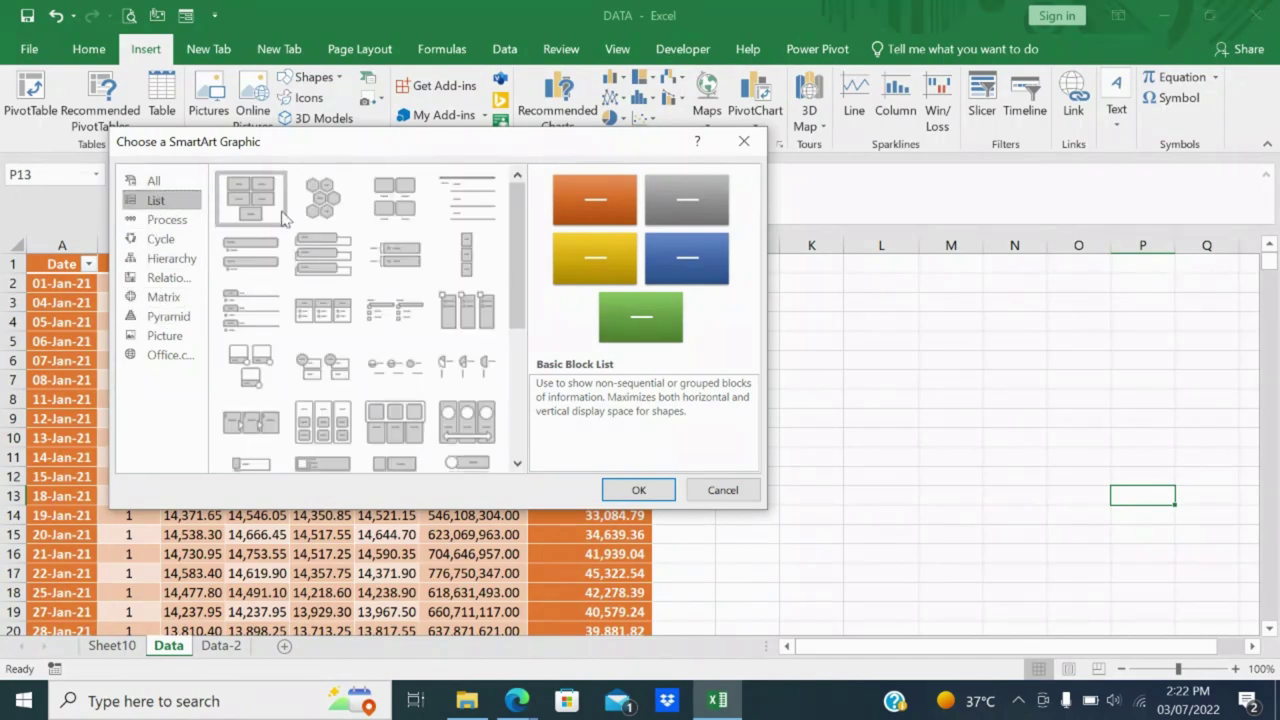
{"action": "left_click", "coordinate": [651, 491]}
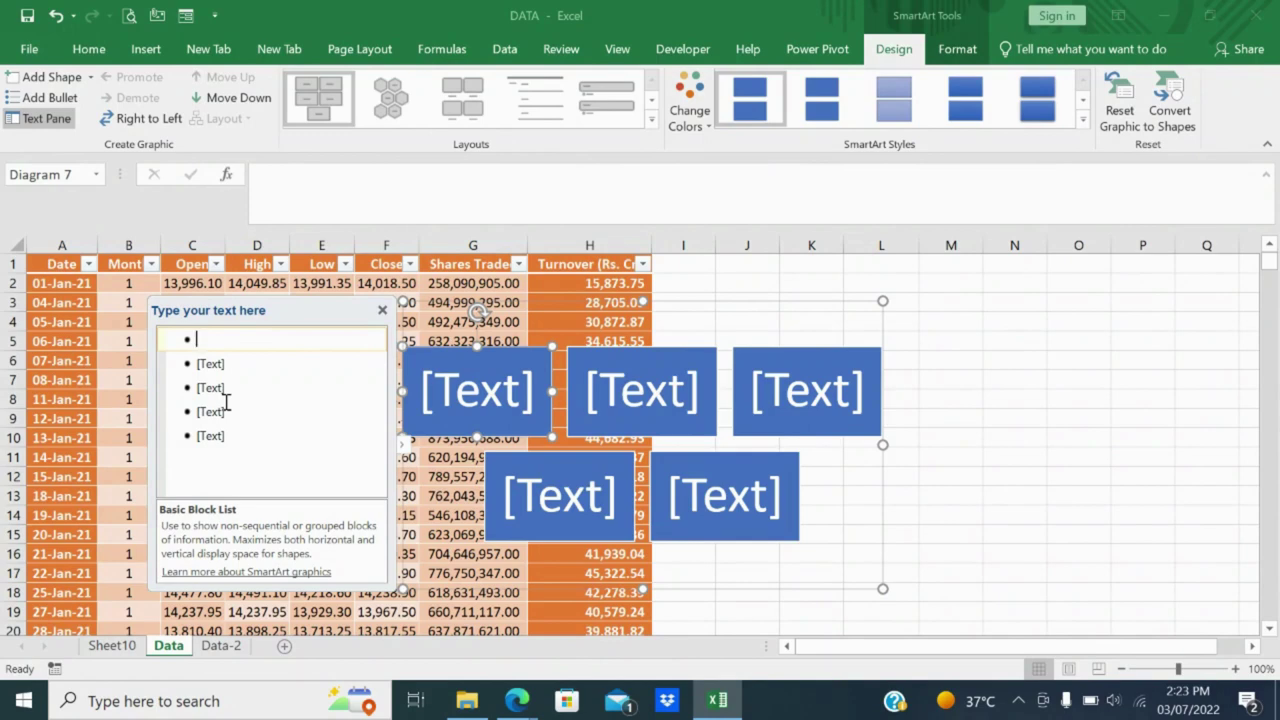
Type Director in the first block with Asst. Director indented beneath it.
{"action": "type", "text": "Dire"}
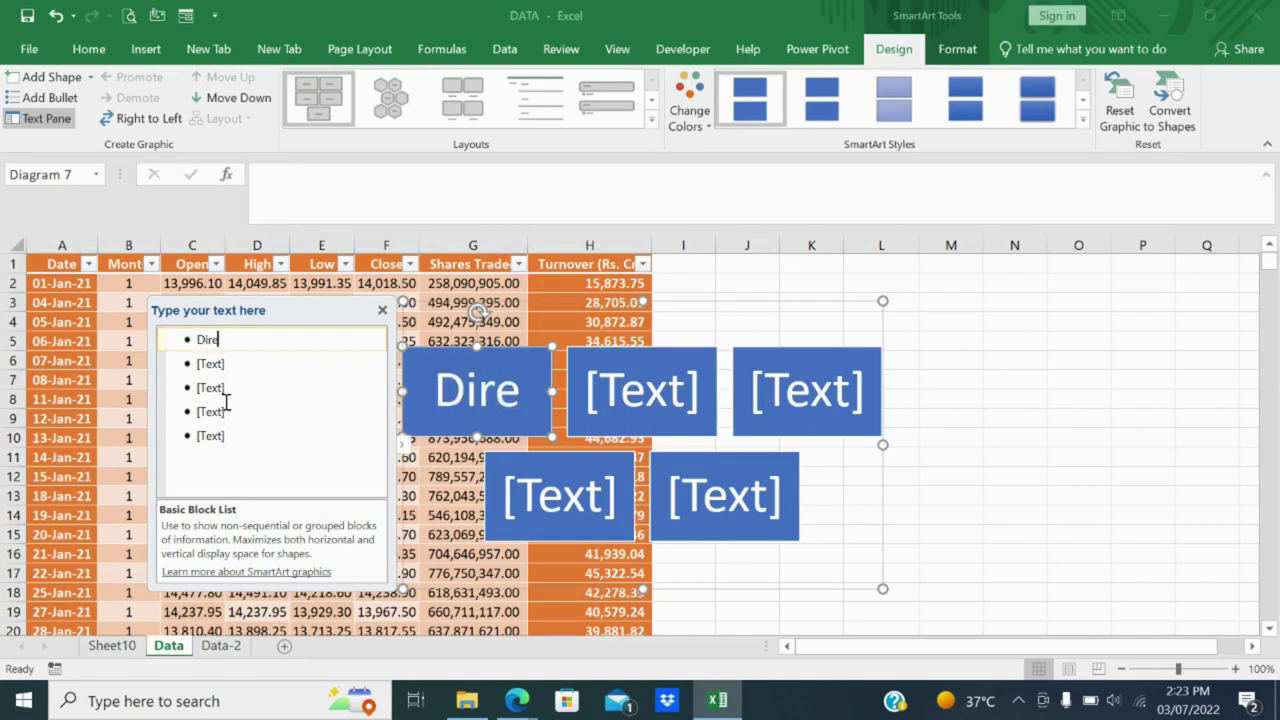
{"action": "type", "text": "ctor"}
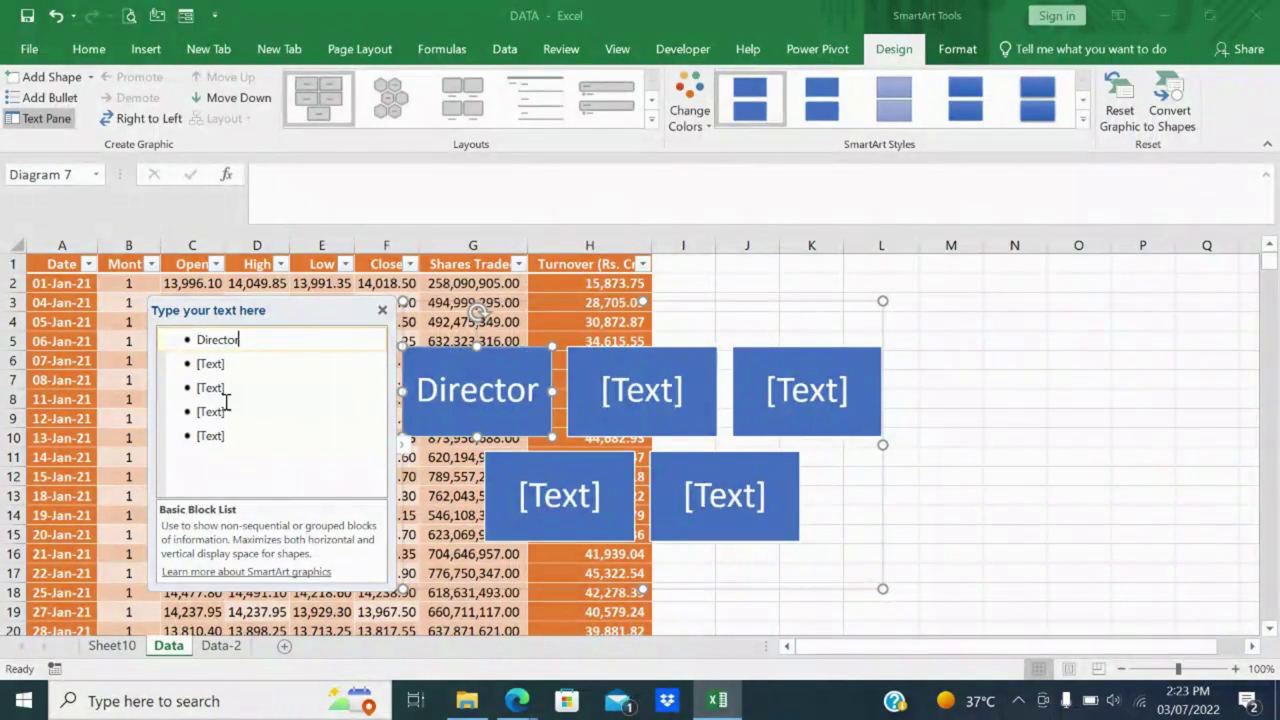
{"action": "key", "text": "Return"}
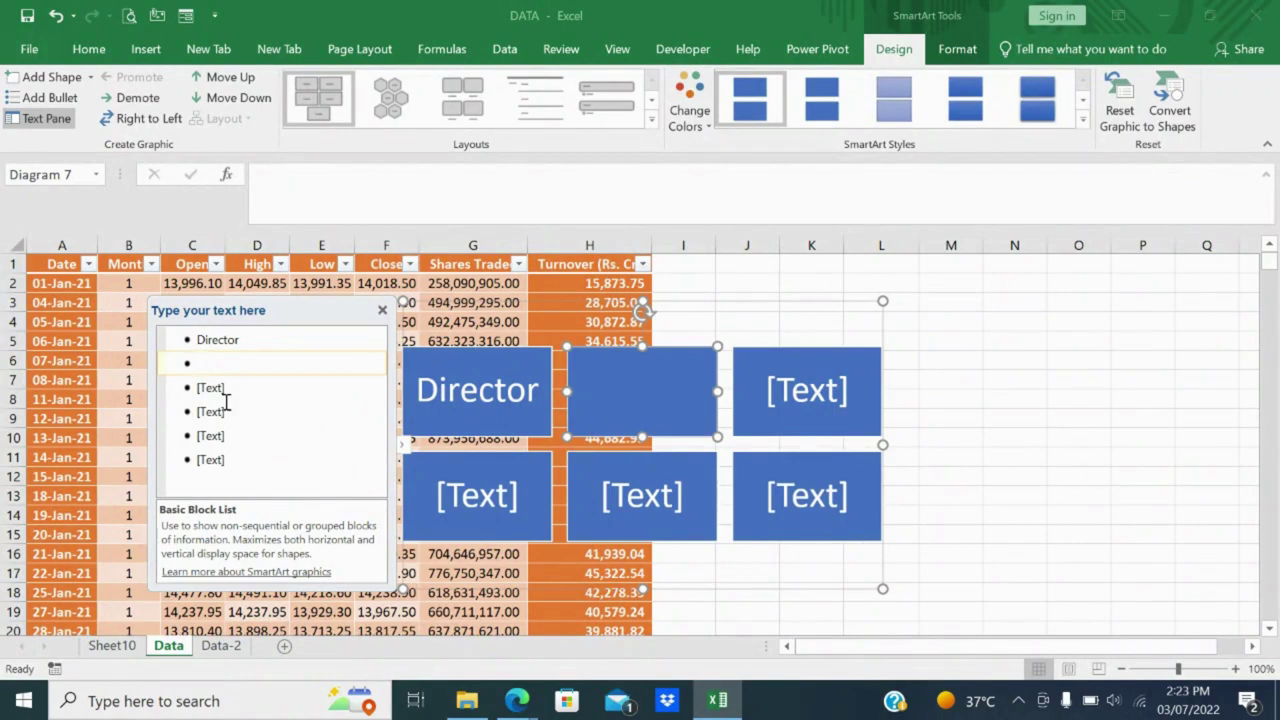
{"action": "type", "text": "A"}
{"action": "type", "text": "sst."}
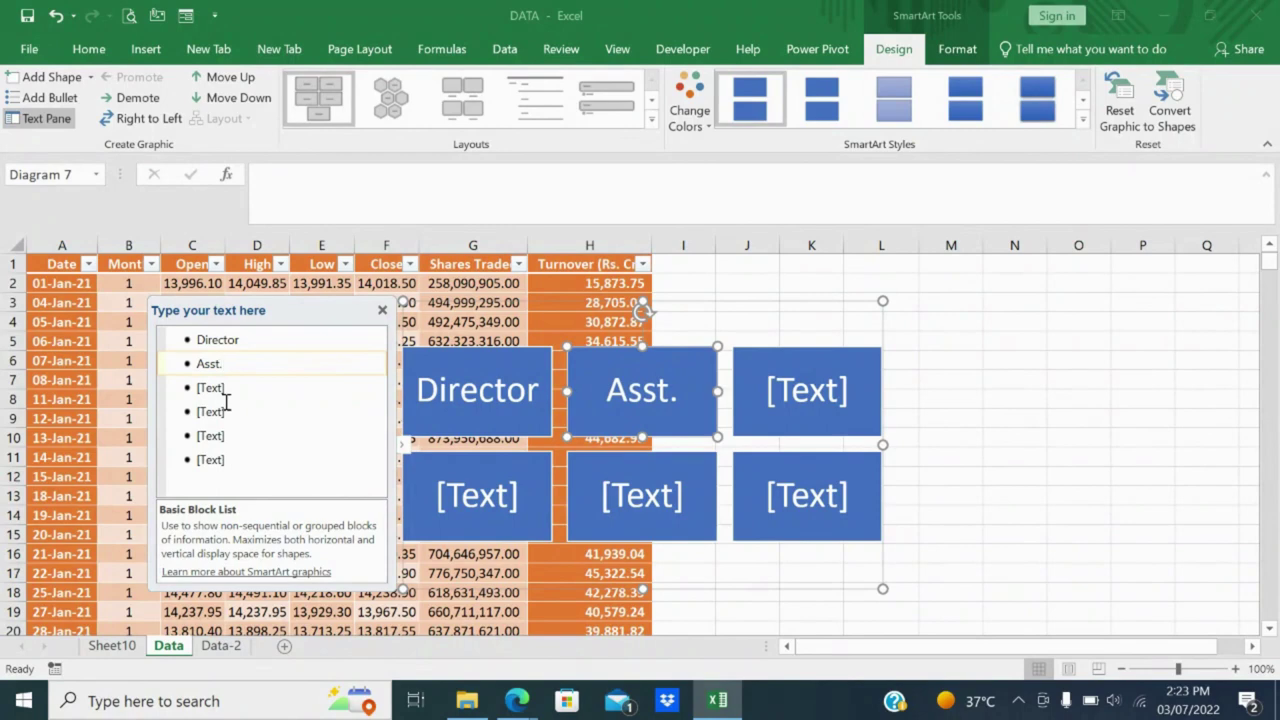
{"action": "type", "text": " Direc"}
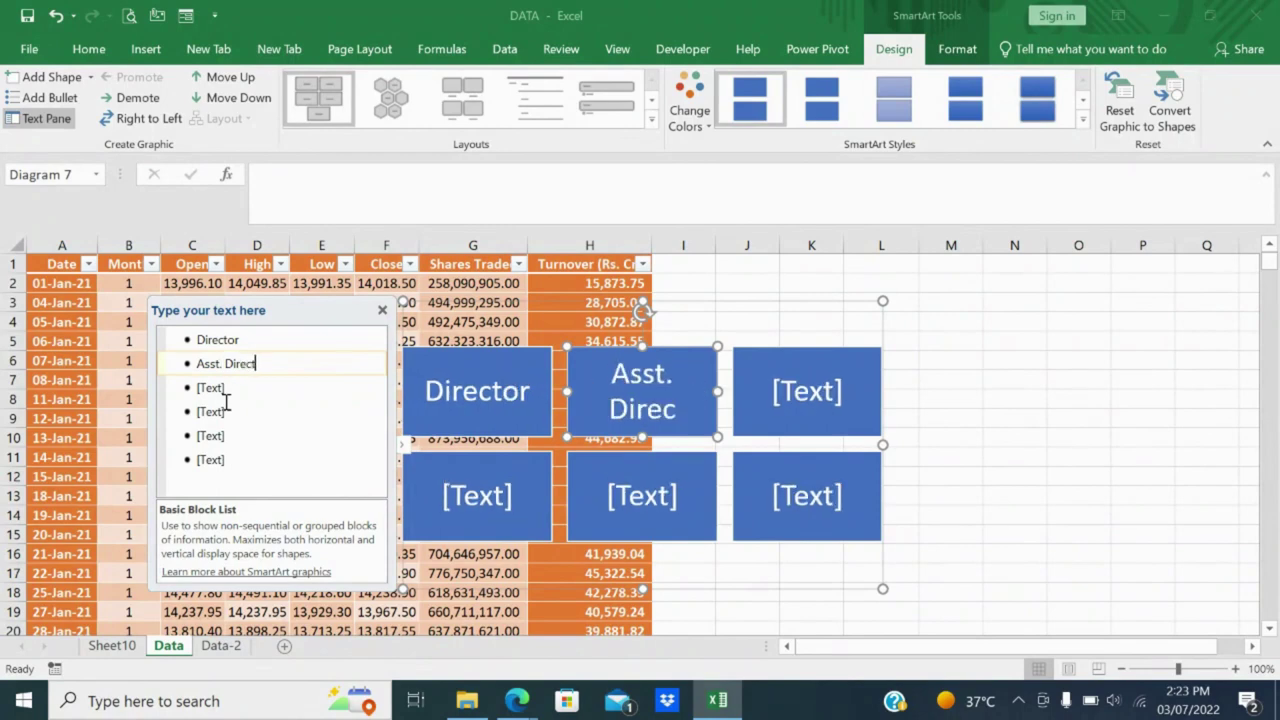
{"action": "type", "text": "tor"}
{"action": "key", "text": "Tab"}
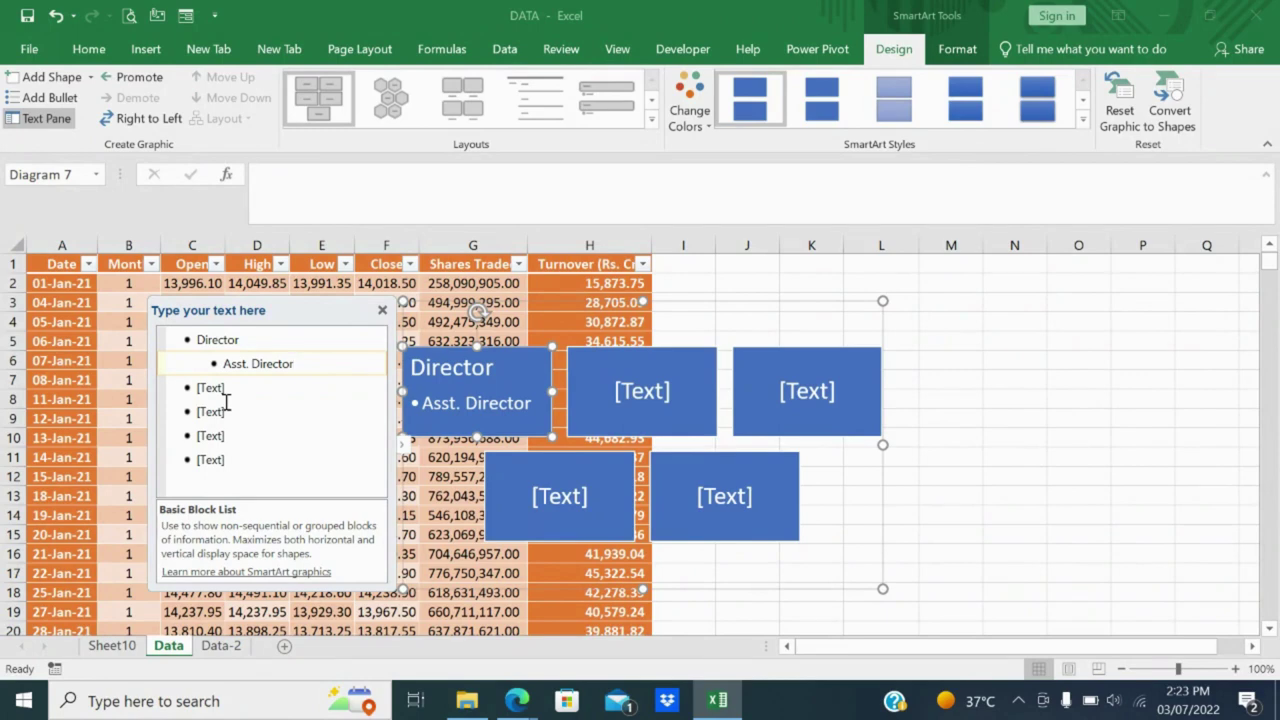
Add a Finance Manager sub-bullet below Asst. Director, correcting typos.
{"action": "key", "text": "Return"}
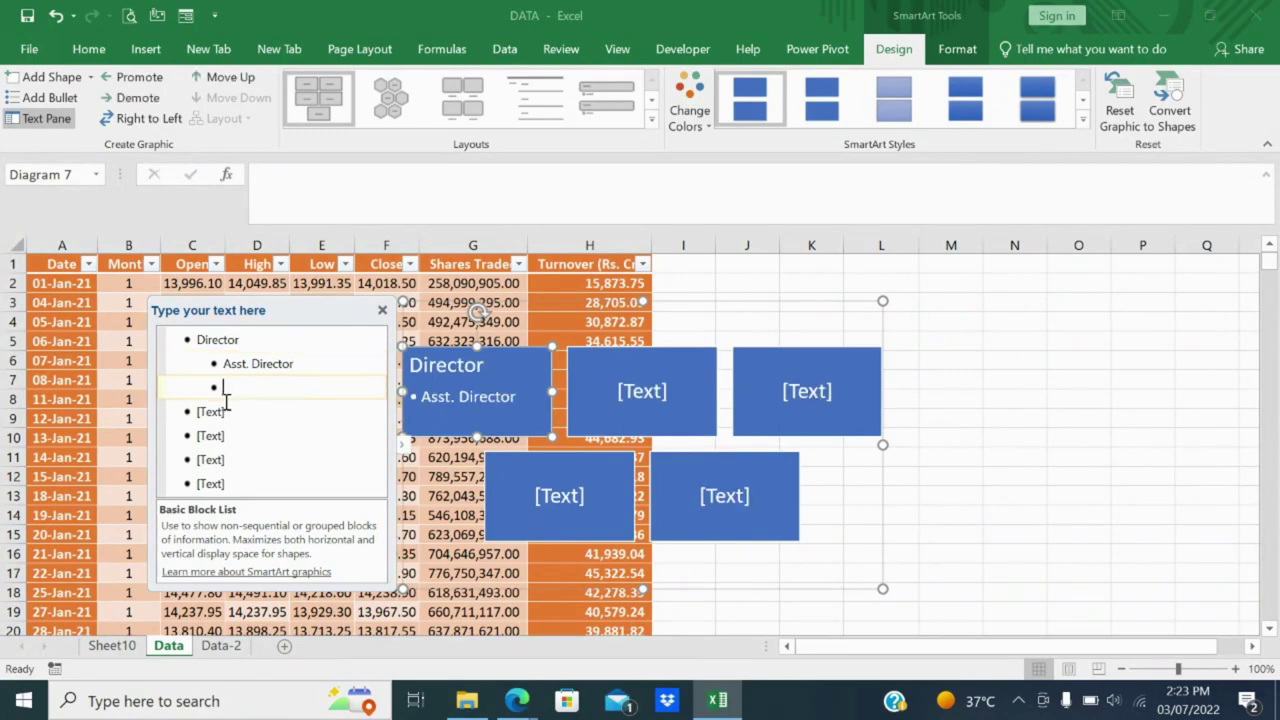
{"action": "type", "text": "Fi"}
{"action": "type", "text": "nance MANA"}
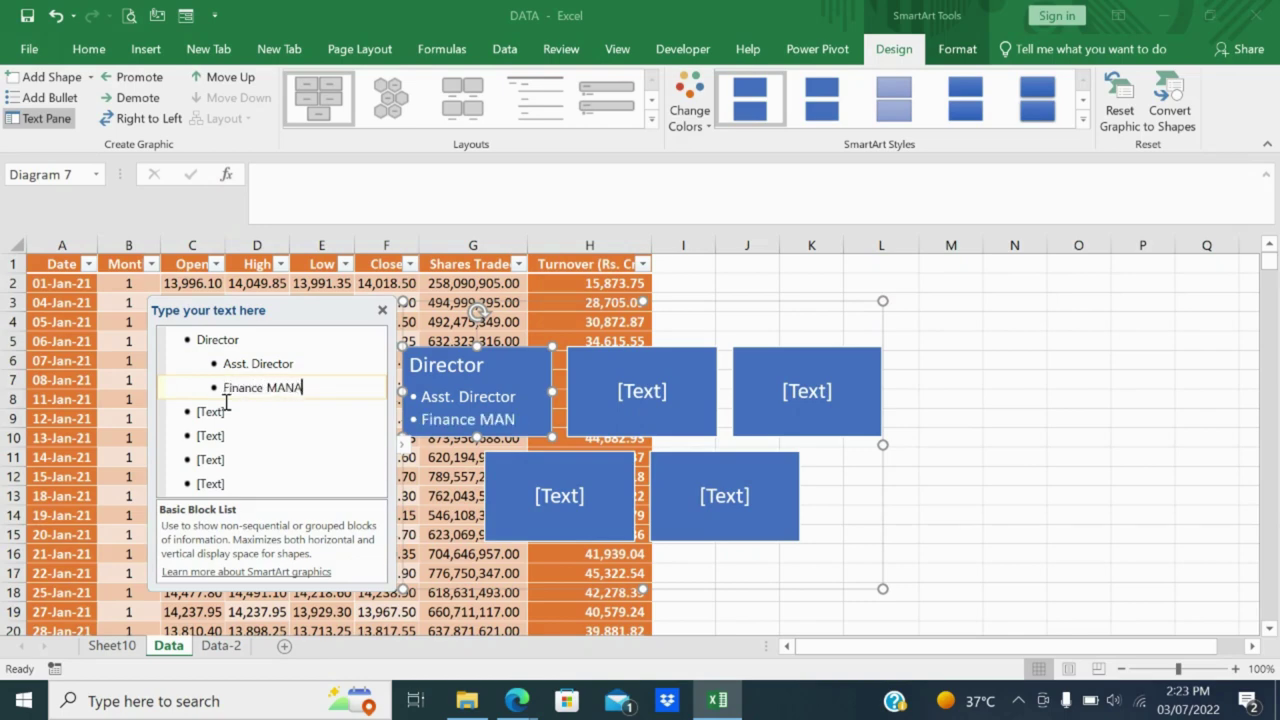
{"action": "type", "text": "G"}
{"action": "type", "text": "a"}
{"action": "type", "text": "namger"}
{"action": "key", "text": "BackSpace"}
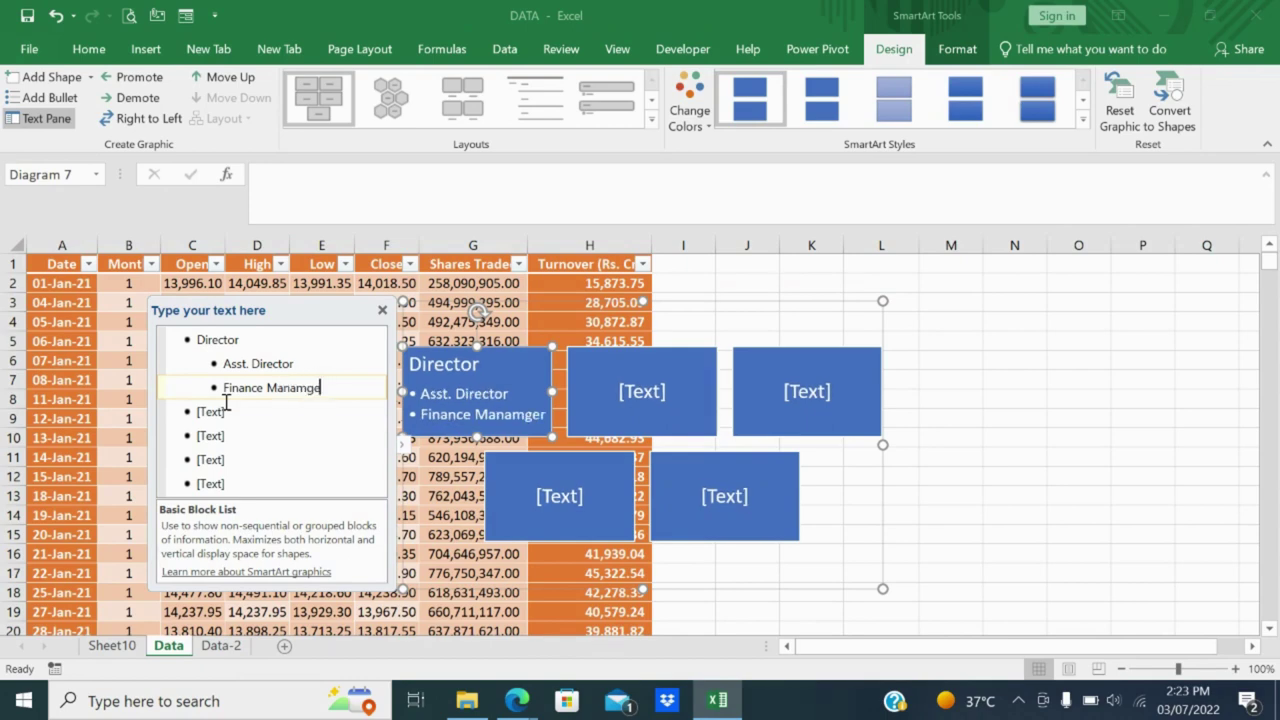
{"action": "key", "text": "BackSpace"}
{"action": "key", "text": "BackSpace"}
{"action": "key", "text": "BackSpace"}
{"action": "type", "text": "g"}
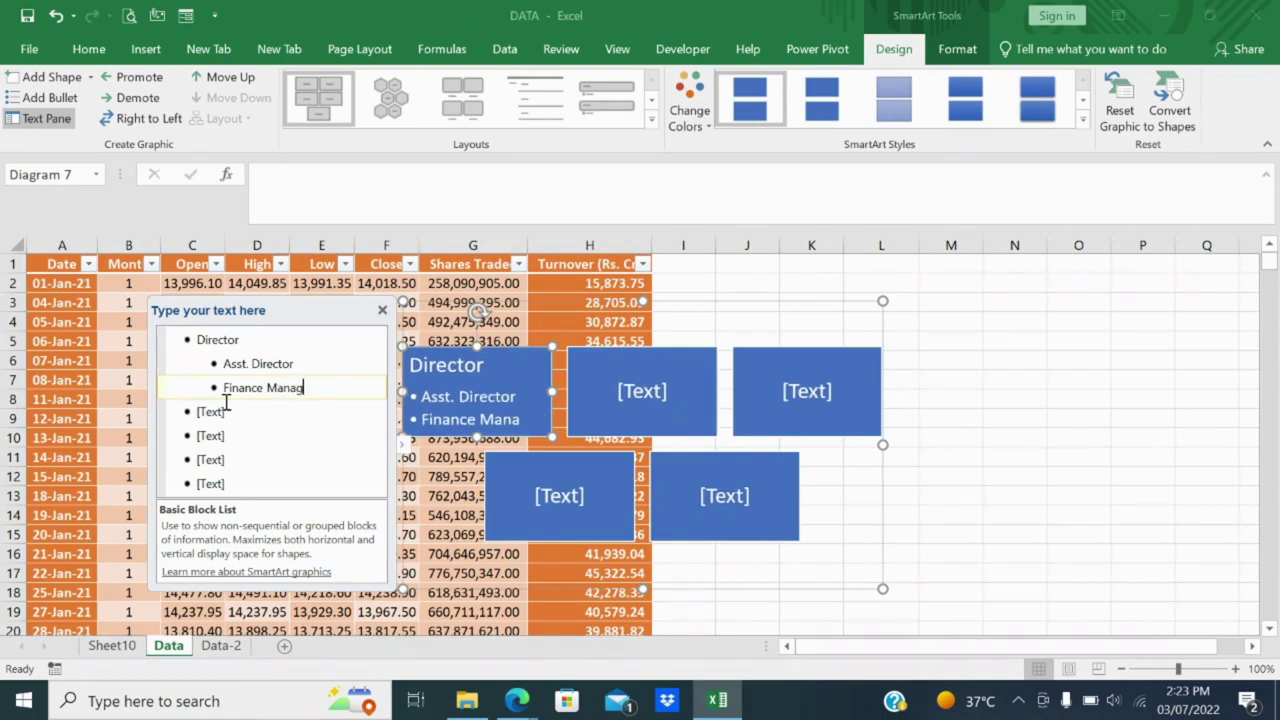
{"action": "type", "text": "er"}
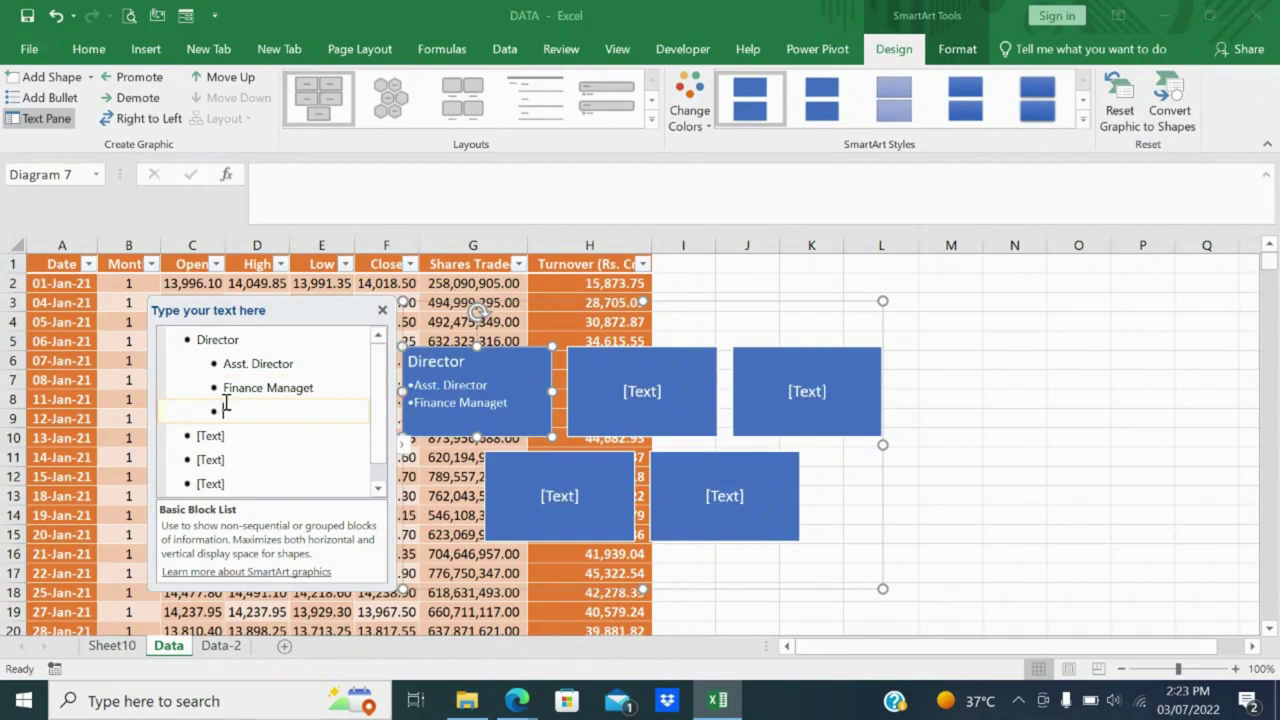
Enter HR Director and Sales Director in the Text Pane, leaving a new empty bullet.
{"action": "left_click", "coordinate": [226, 410]}
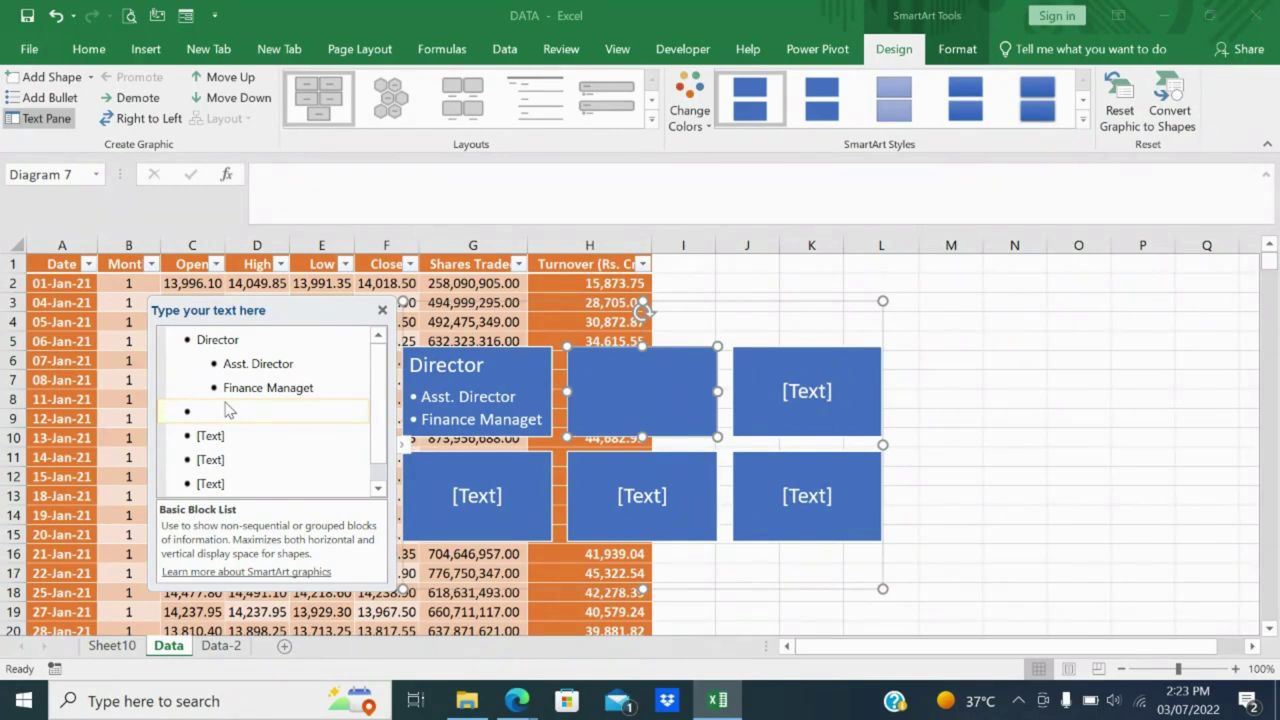
{"action": "type", "text": "HRN"}
{"action": "key", "text": "BackSpace"}
{"action": "type", "text": "D"}
{"action": "type", "text": "irector"}
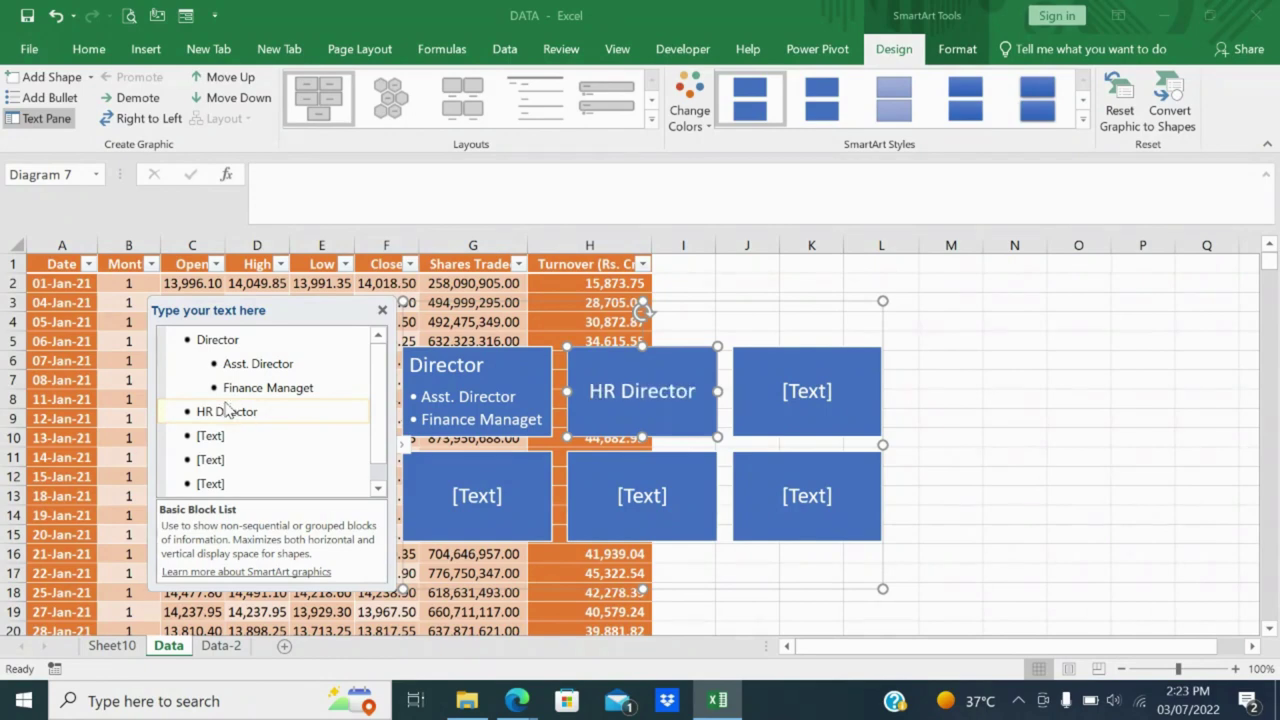
{"action": "key", "text": "Return"}
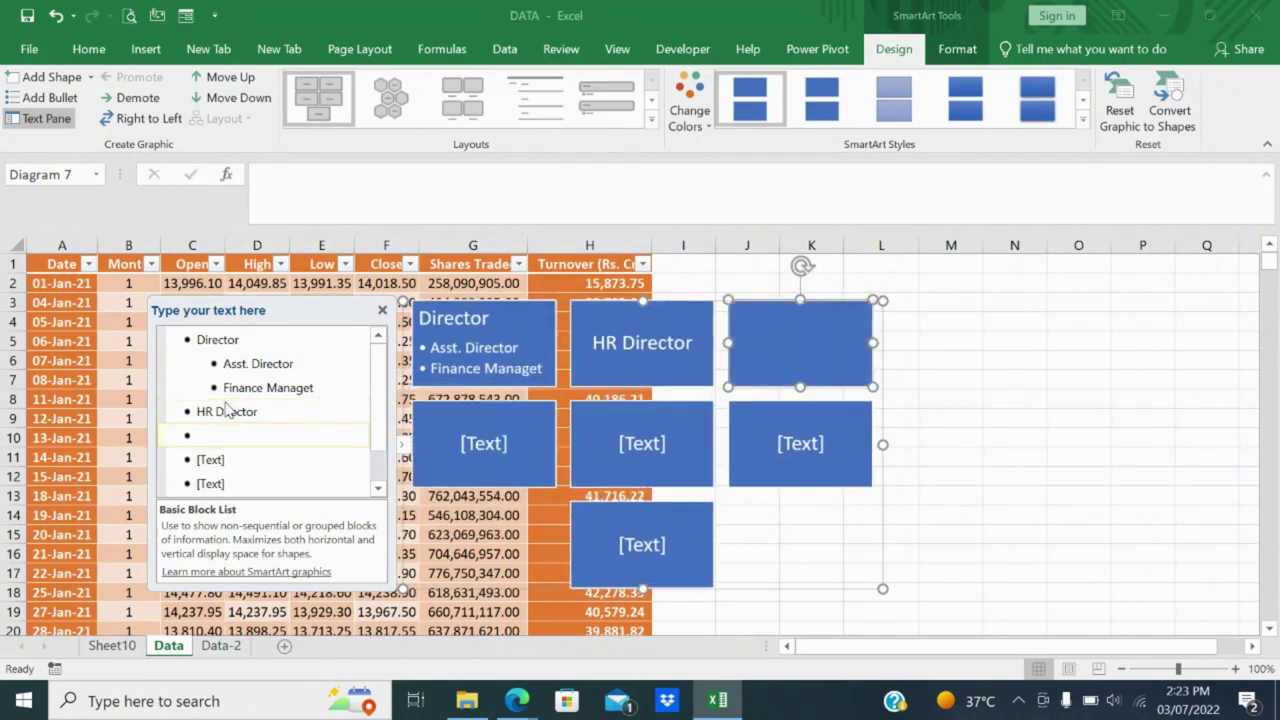
{"action": "type", "text": "Sa"}
{"action": "type", "text": "les Di"}
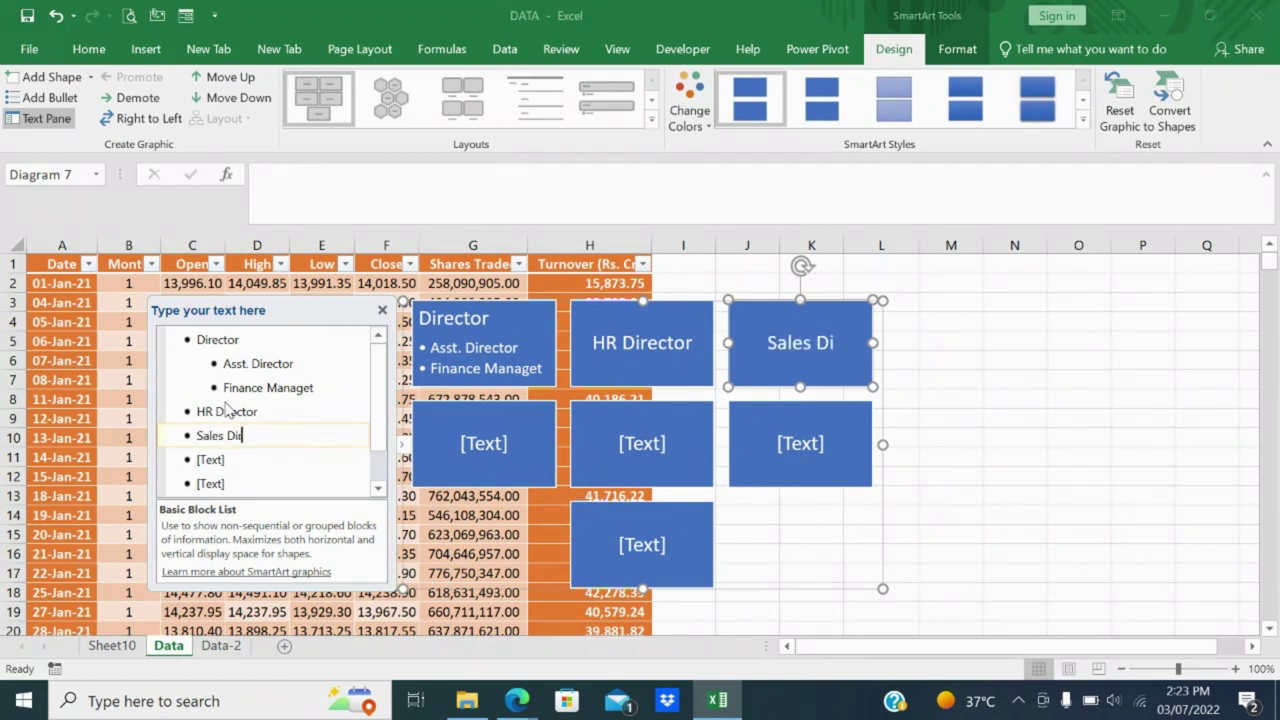
{"action": "type", "text": "rector"}
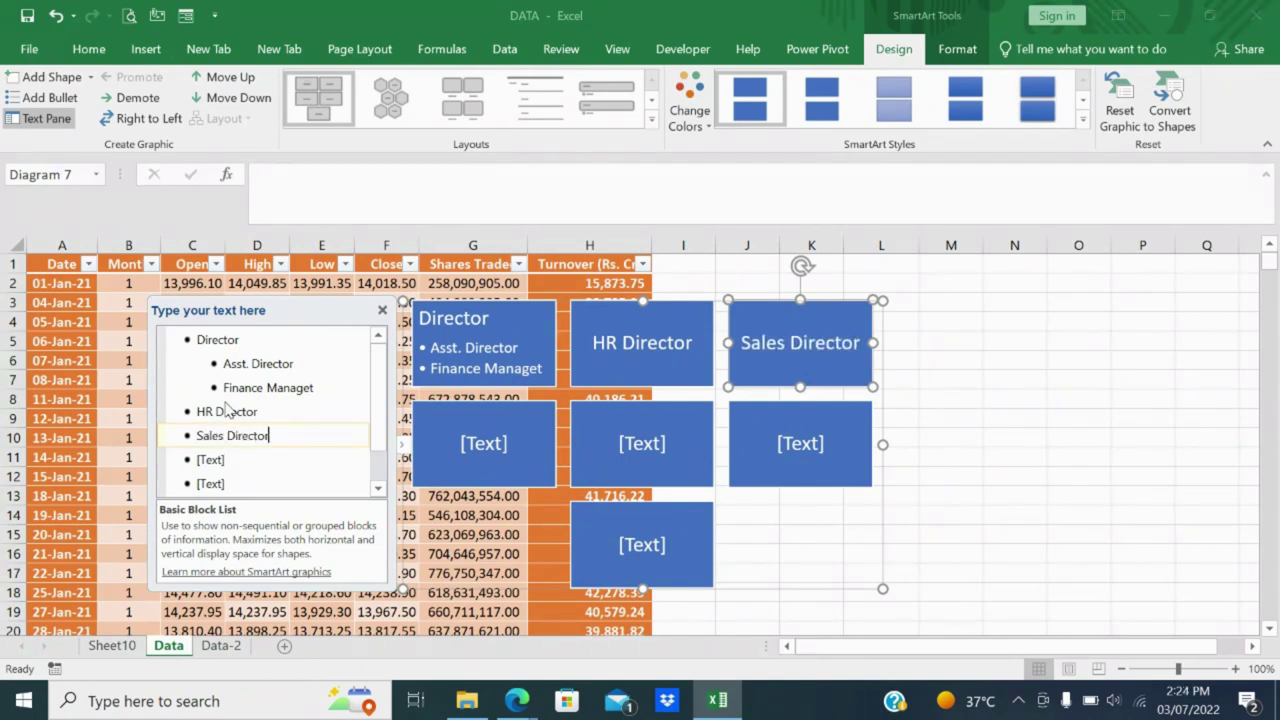
{"action": "key", "text": "Return"}
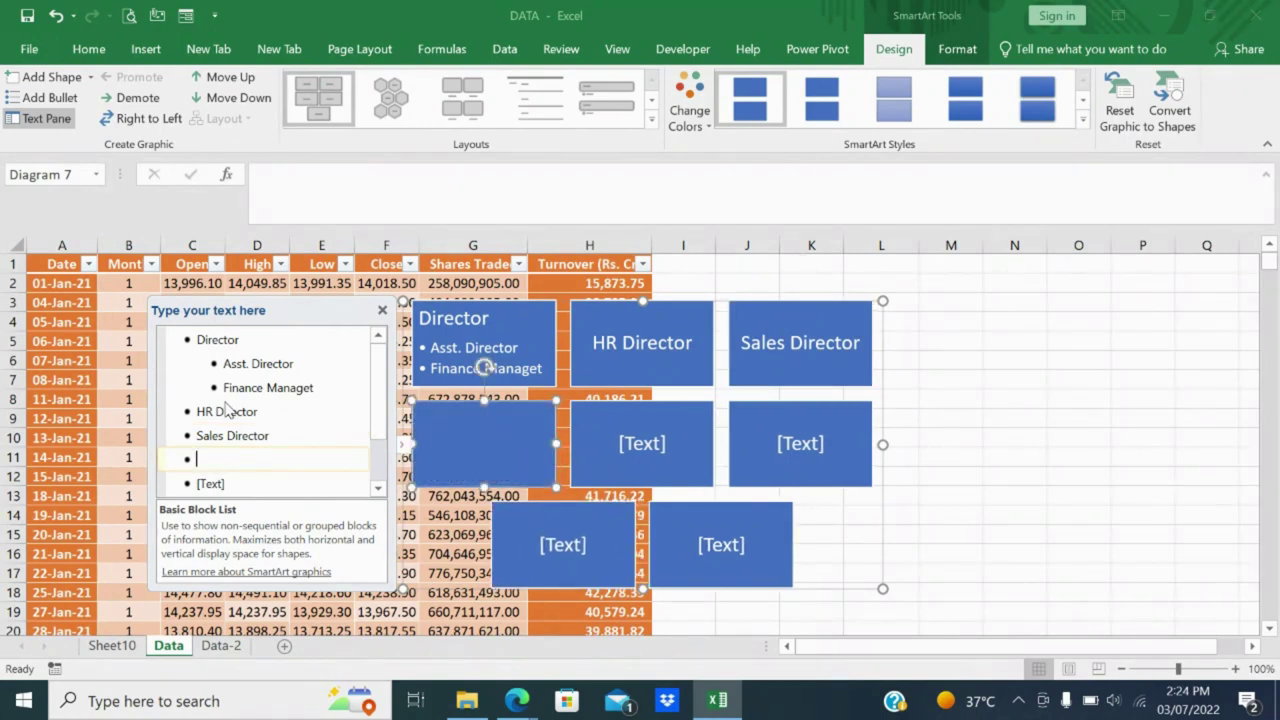
{"action": "key", "text": "BackSpace"}
{"action": "key", "text": "Return"}
{"action": "scroll", "coordinate": [346, 447], "scroll_direction": "down", "scroll_amount": 1}
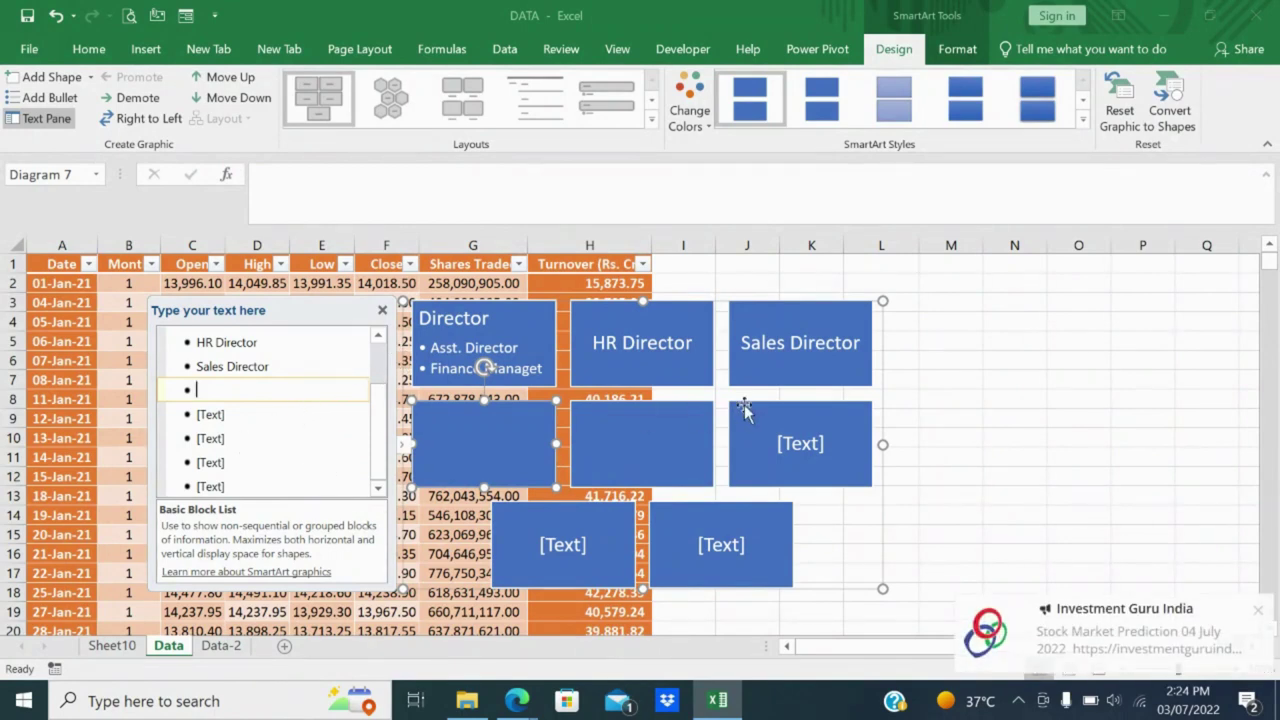
Delete the empty and placeholder blocks from the SmartArt diagram.
{"action": "left_click", "coordinate": [895, 398]}
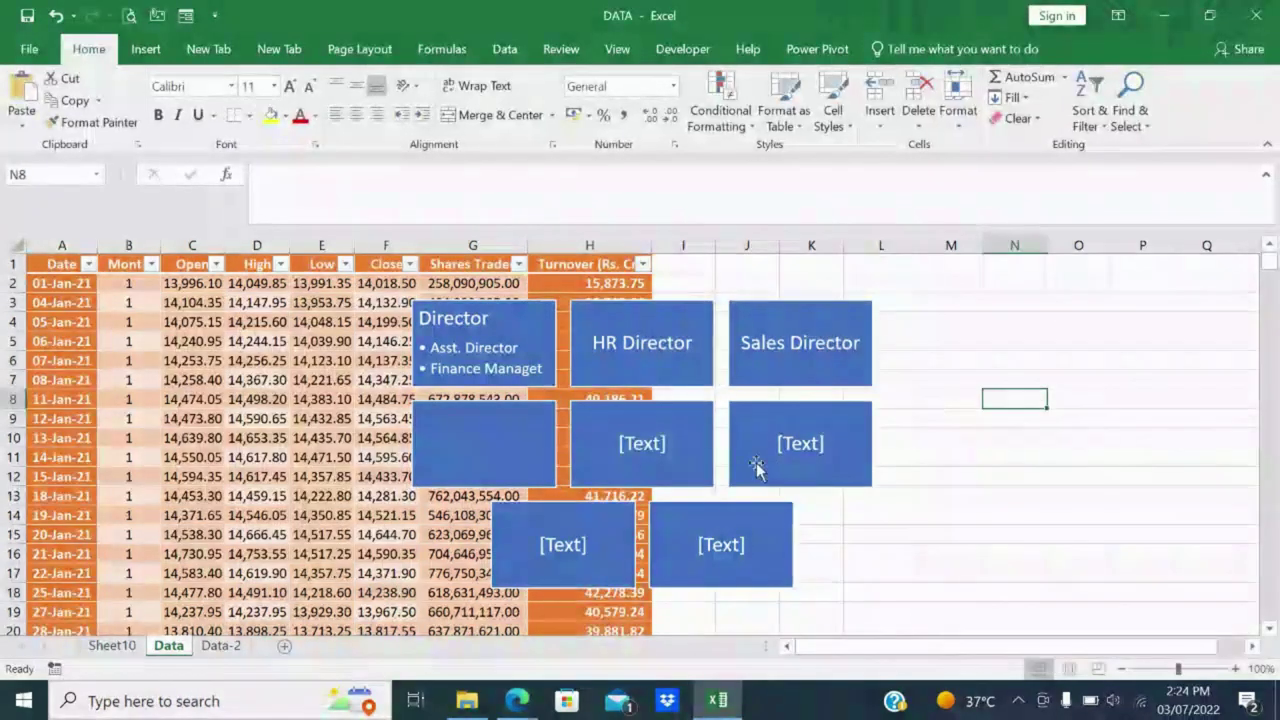
{"action": "left_click", "coordinate": [497, 436]}
{"action": "key", "text": "BackSpace"}
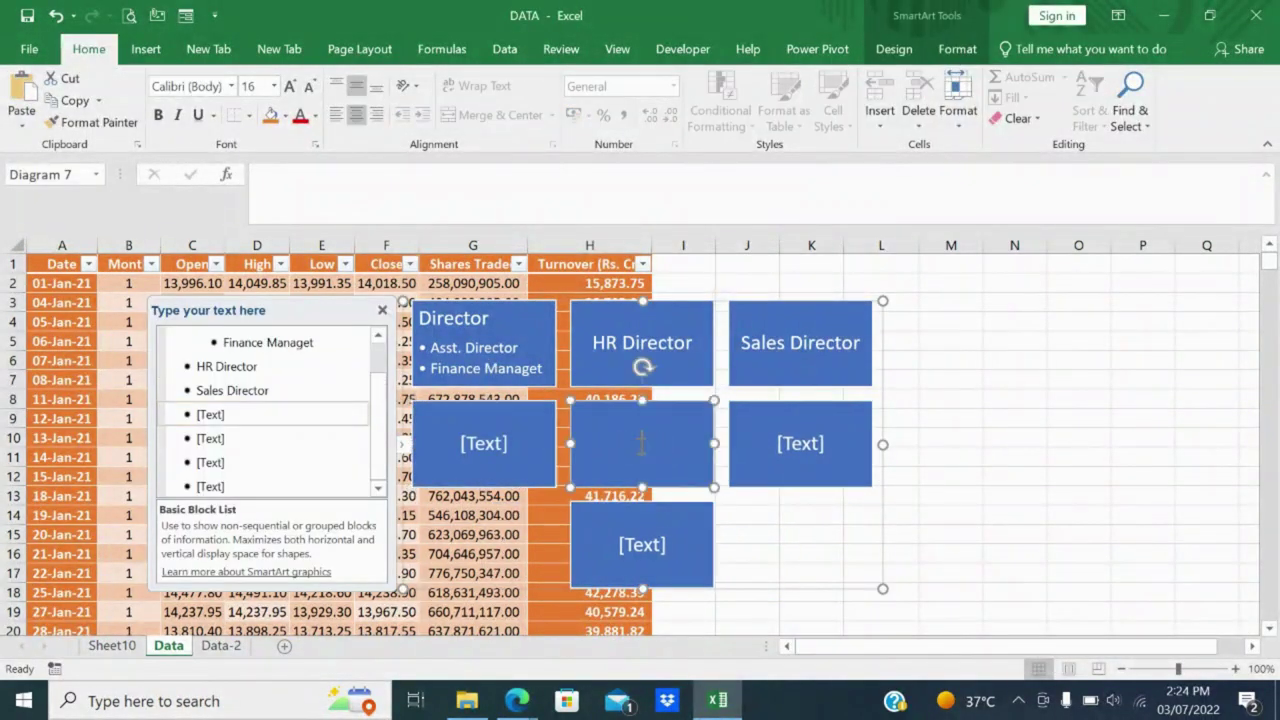
{"action": "left_click", "coordinate": [555, 425]}
{"action": "key", "text": "BackSpace"}
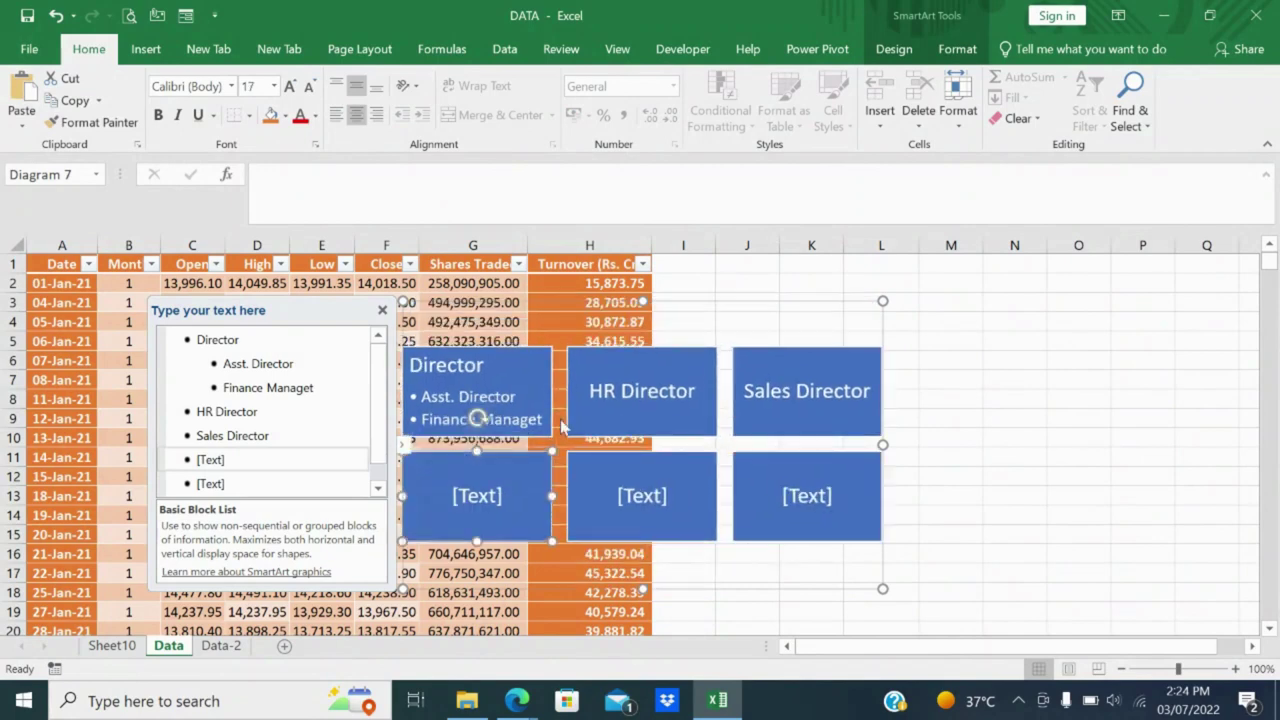
{"action": "key", "text": "BackSpace"}
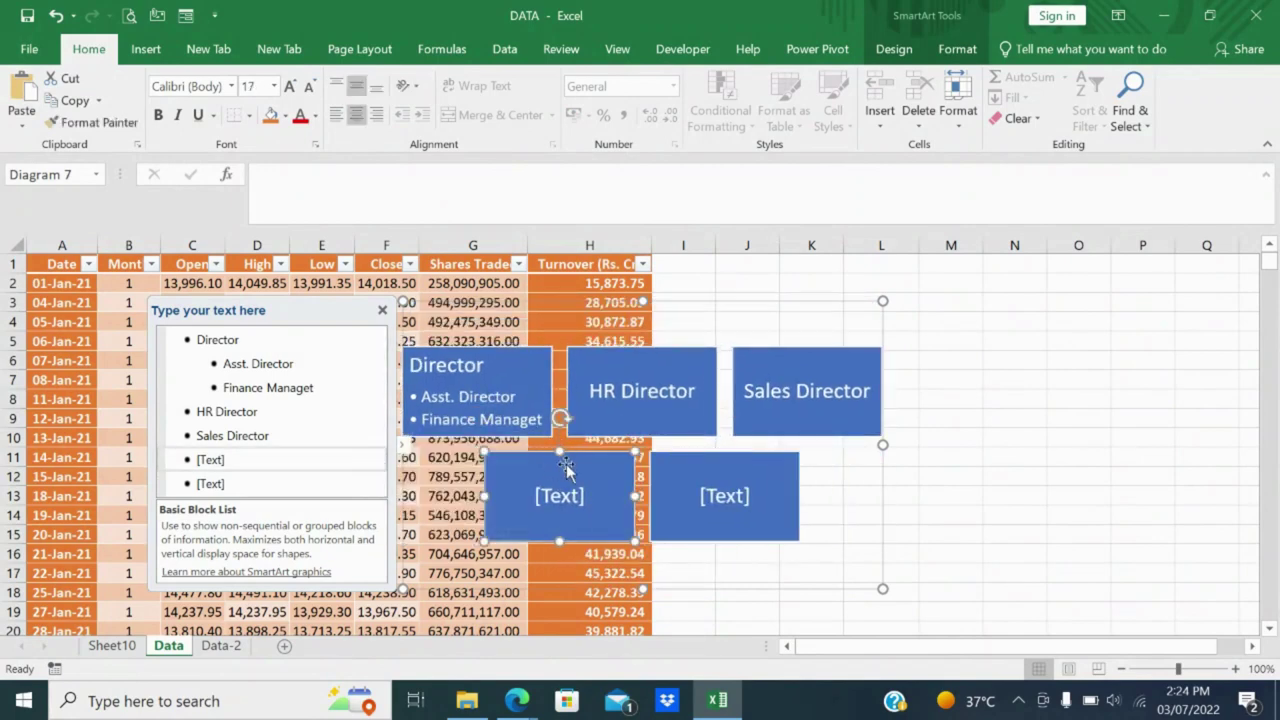
{"action": "key", "text": "BackSpace"}
{"action": "key", "text": "BackSpace"}
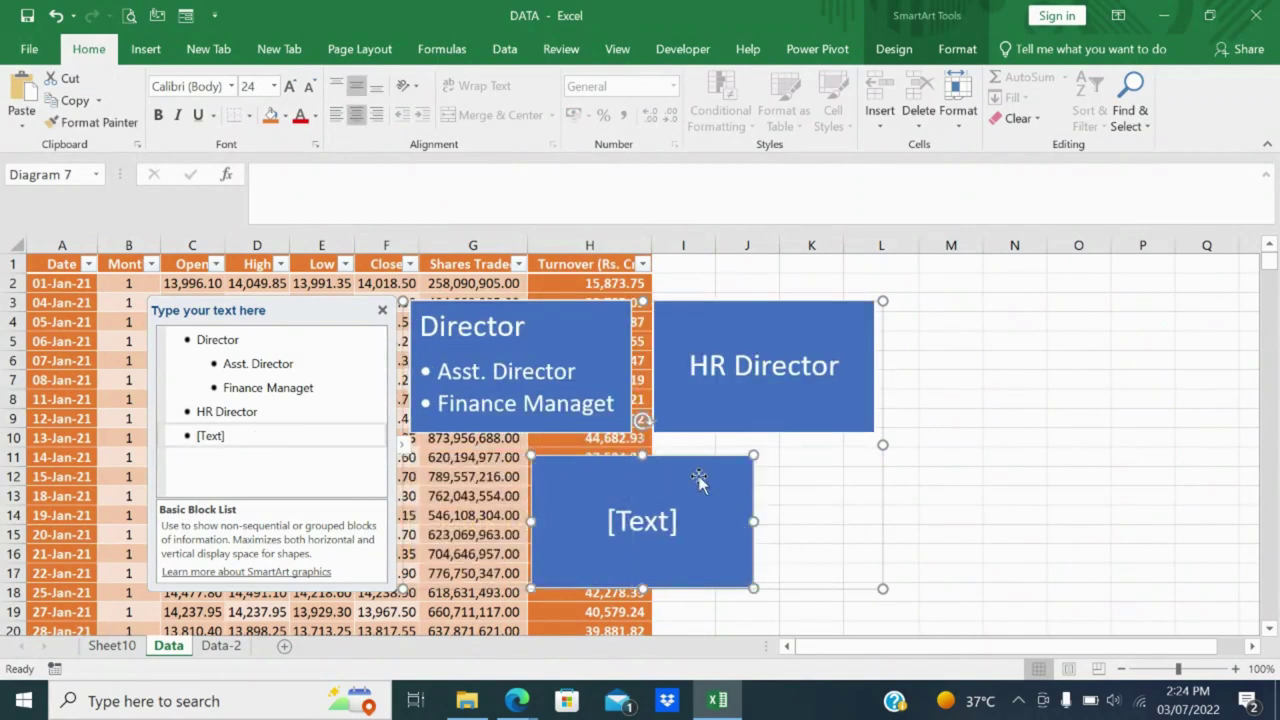
{"action": "key", "text": "BackSpace"}
{"action": "scroll", "coordinate": [700, 475], "scroll_direction": "down", "scroll_amount": 2}
{"action": "scroll", "coordinate": [703, 471], "scroll_direction": "down", "scroll_amount": 2}
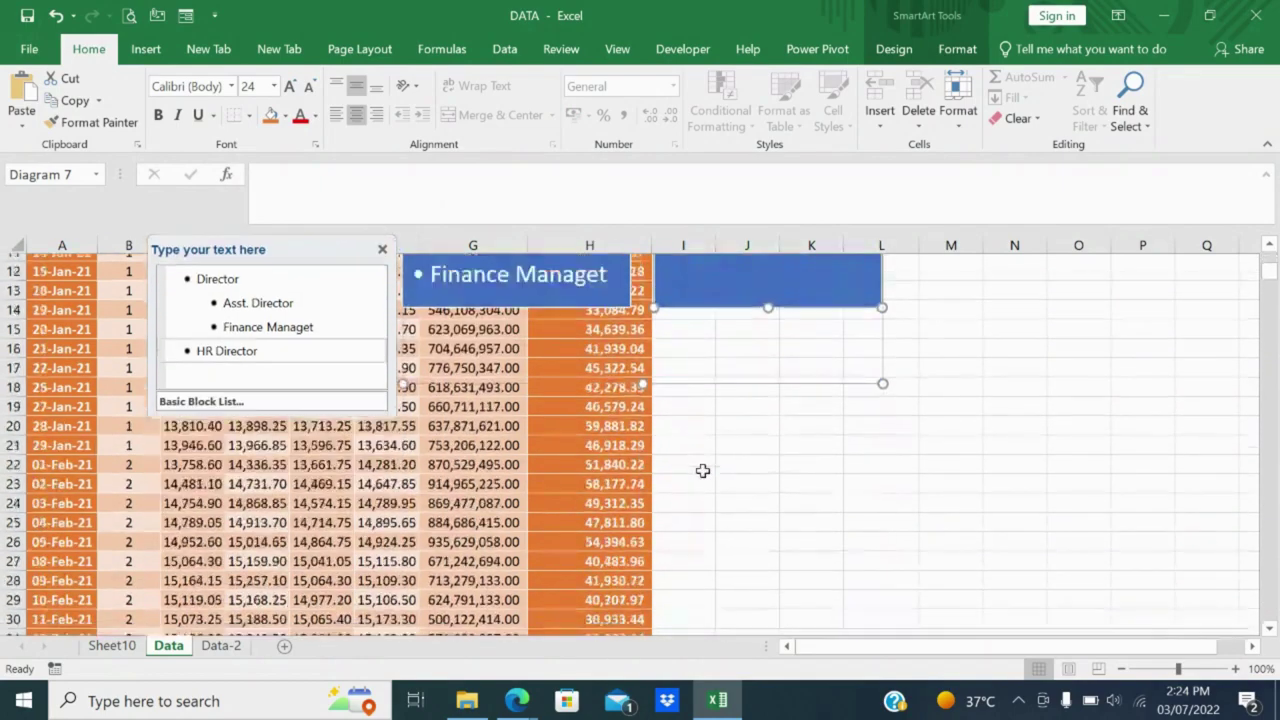
{"action": "scroll", "coordinate": [703, 471], "scroll_direction": "up", "scroll_amount": 4}
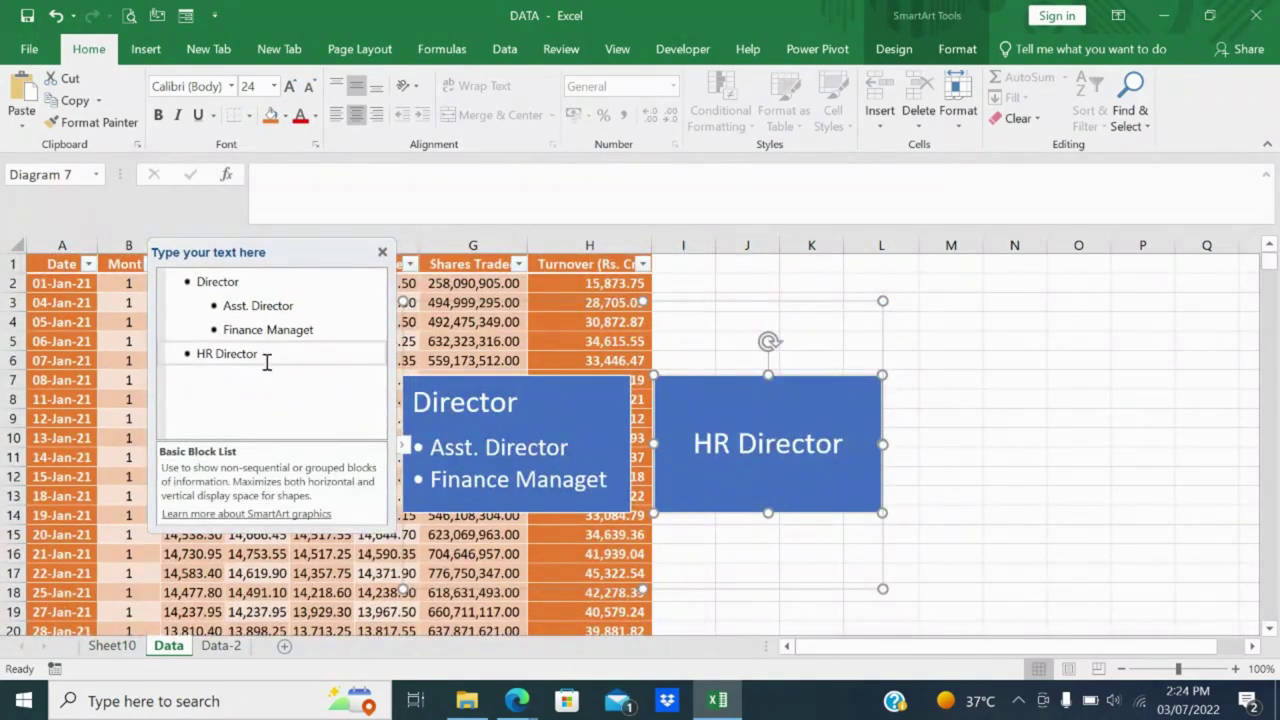
Re-add Sales Director as a new block after HR Director.
{"action": "left_click", "coordinate": [266, 362]}
{"action": "key", "text": "Return"}
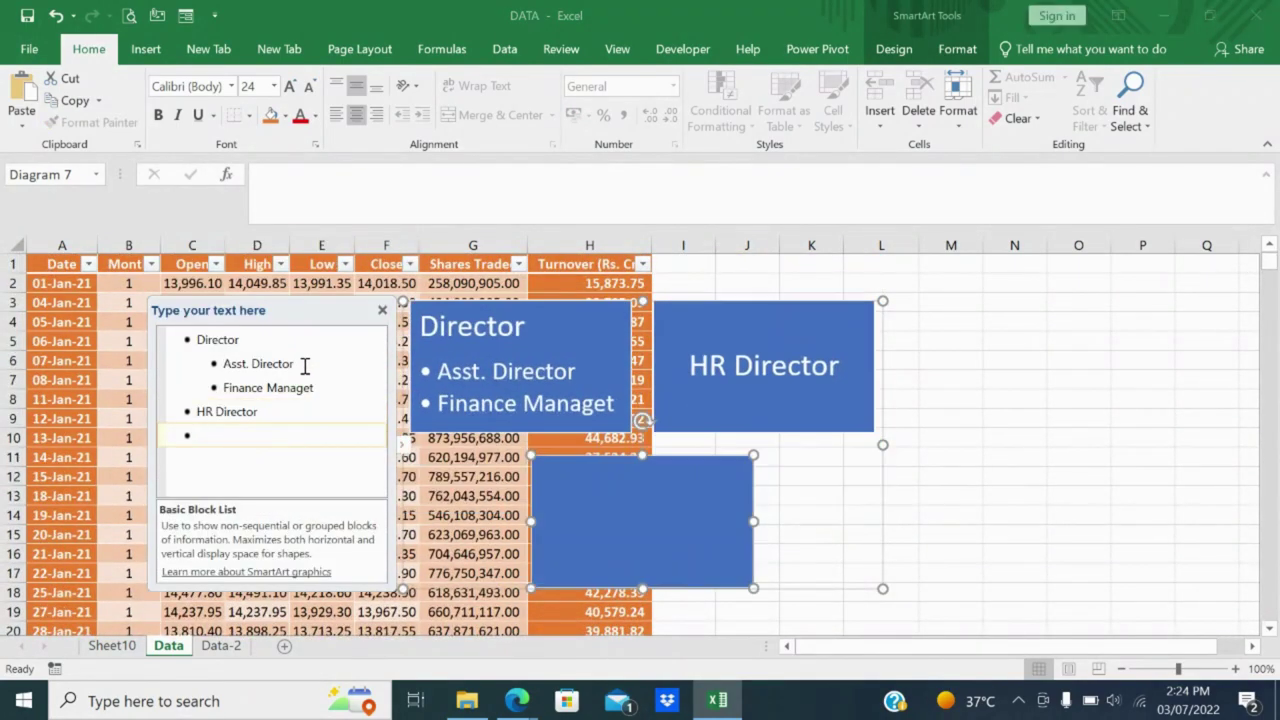
{"action": "type", "text": "Sales"}
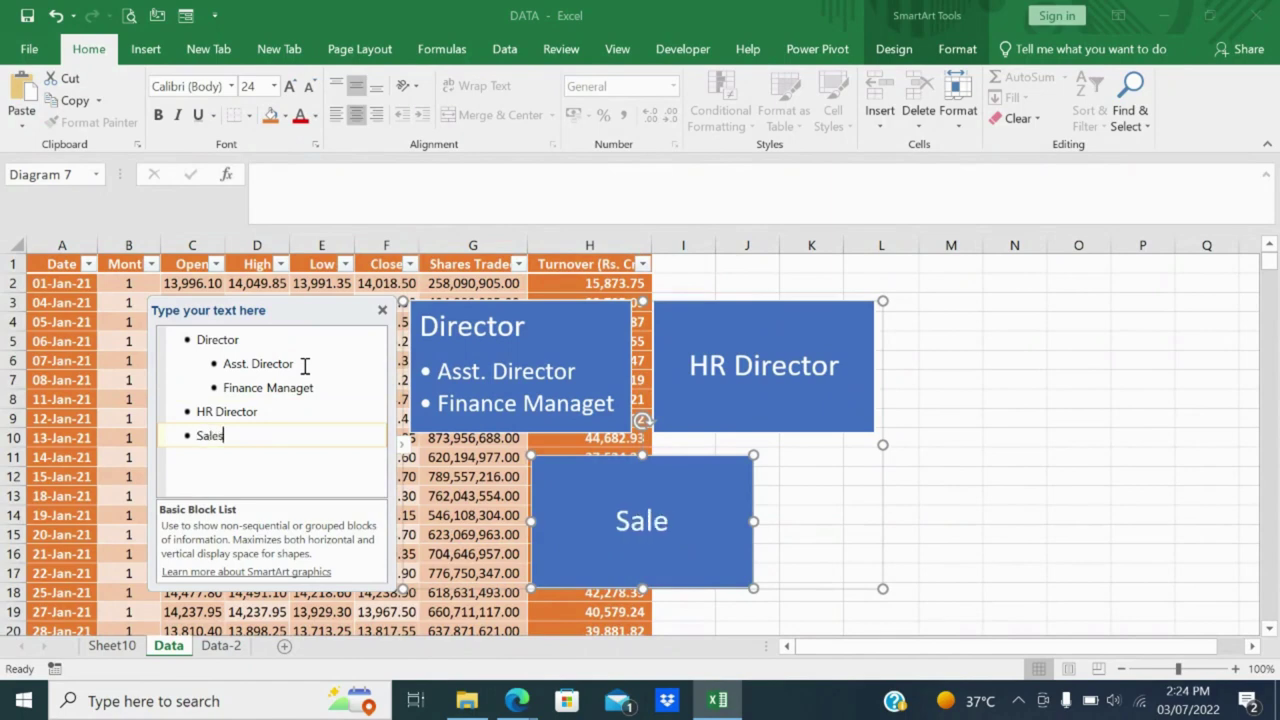
{"action": "type", "text": " Directo"}
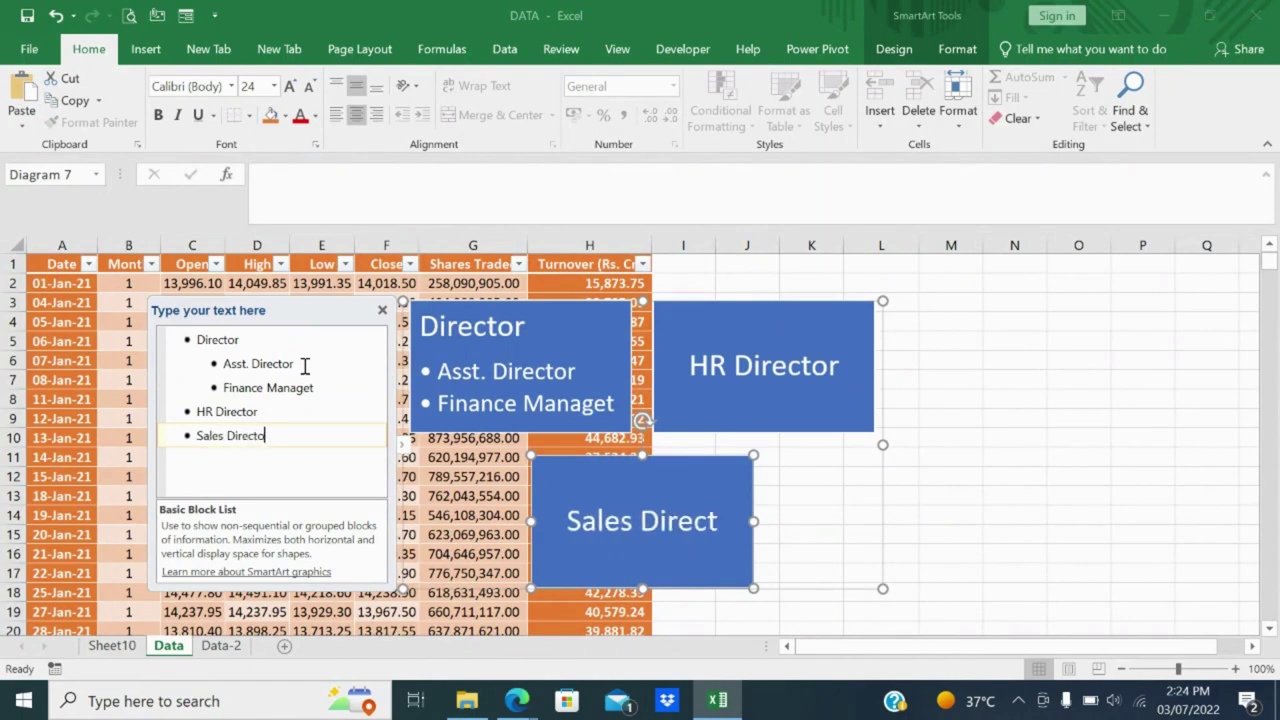
{"action": "type", "text": "r"}
{"action": "left_click", "coordinate": [1051, 429]}
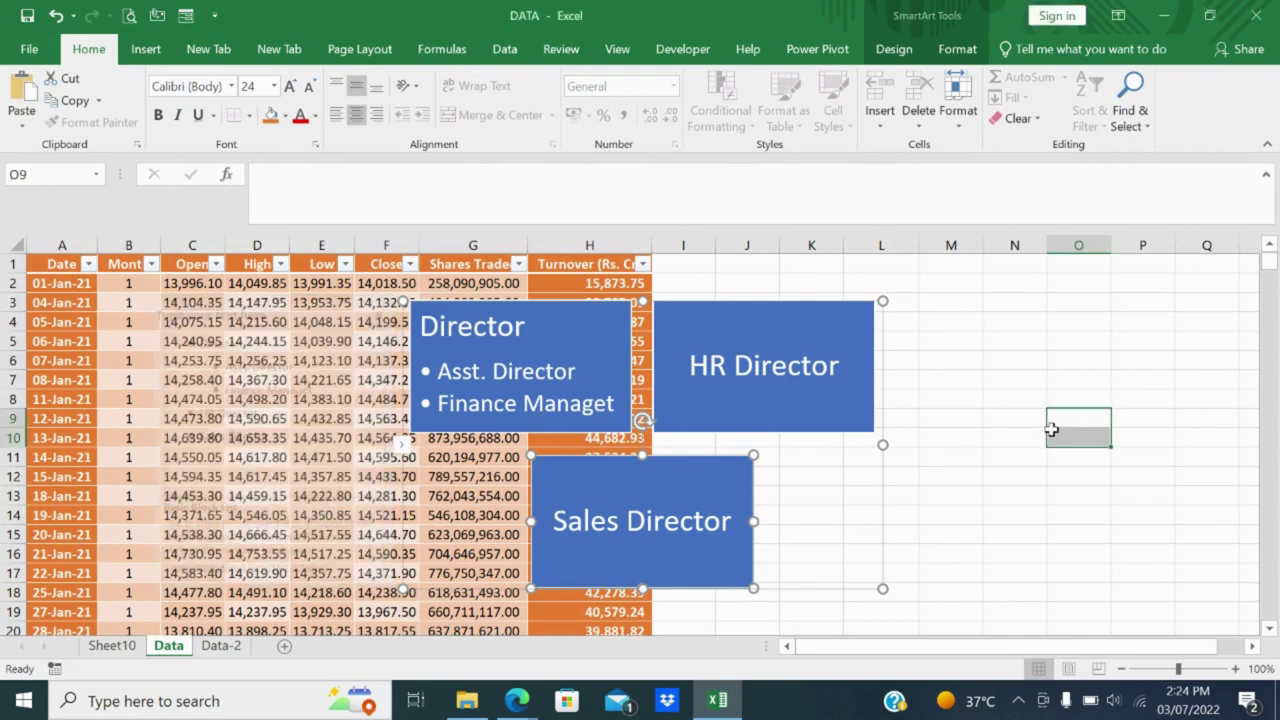
{"action": "left_click", "coordinate": [512, 352]}
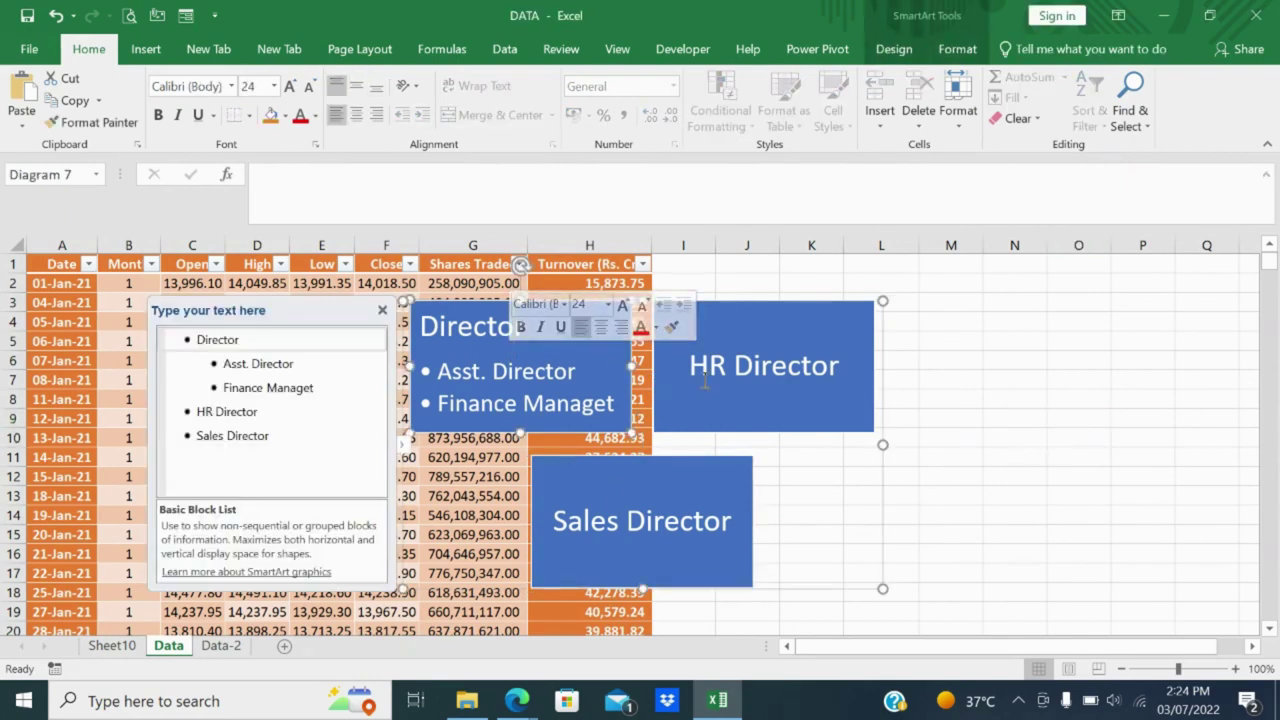
Rearrange the blocks, moving HR Director below Director and Sales Director to the top-right.
{"action": "left_click", "coordinate": [807, 367]}
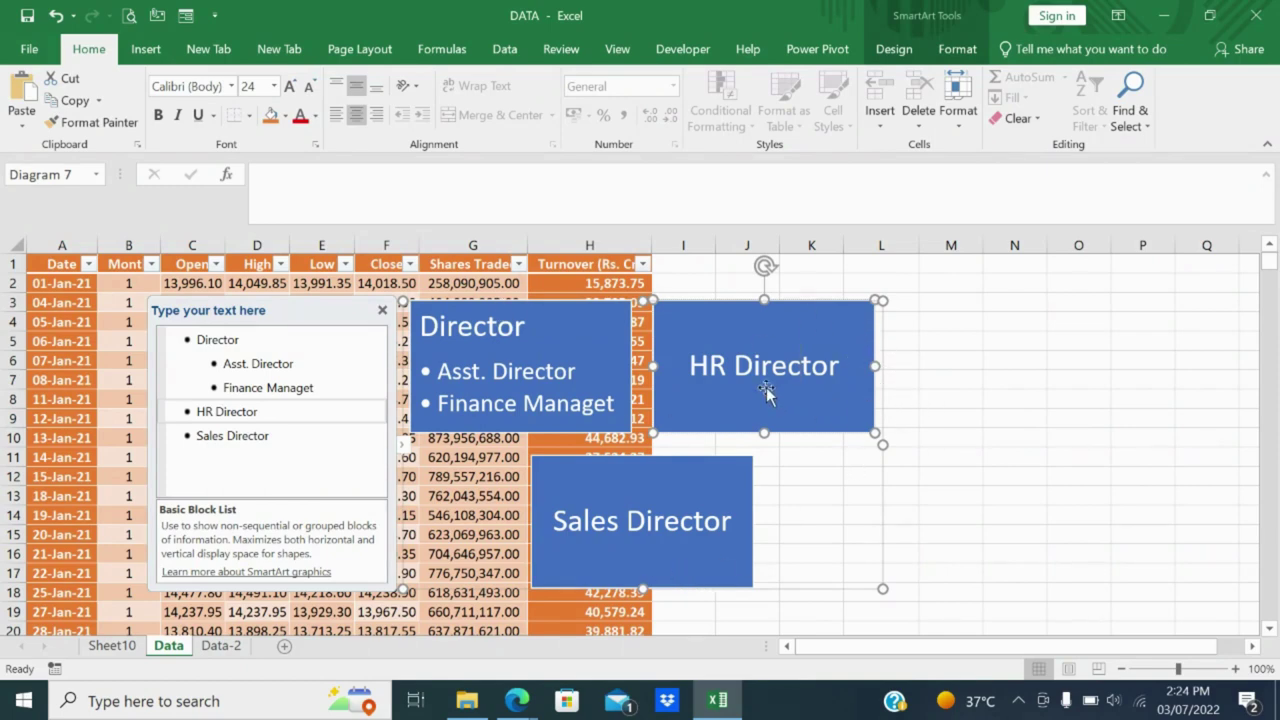
{"action": "left_click_drag", "start_coordinate": [766, 391], "coordinate": [772, 547]}
{"action": "left_click_drag", "start_coordinate": [595, 494], "coordinate": [735, 357]}
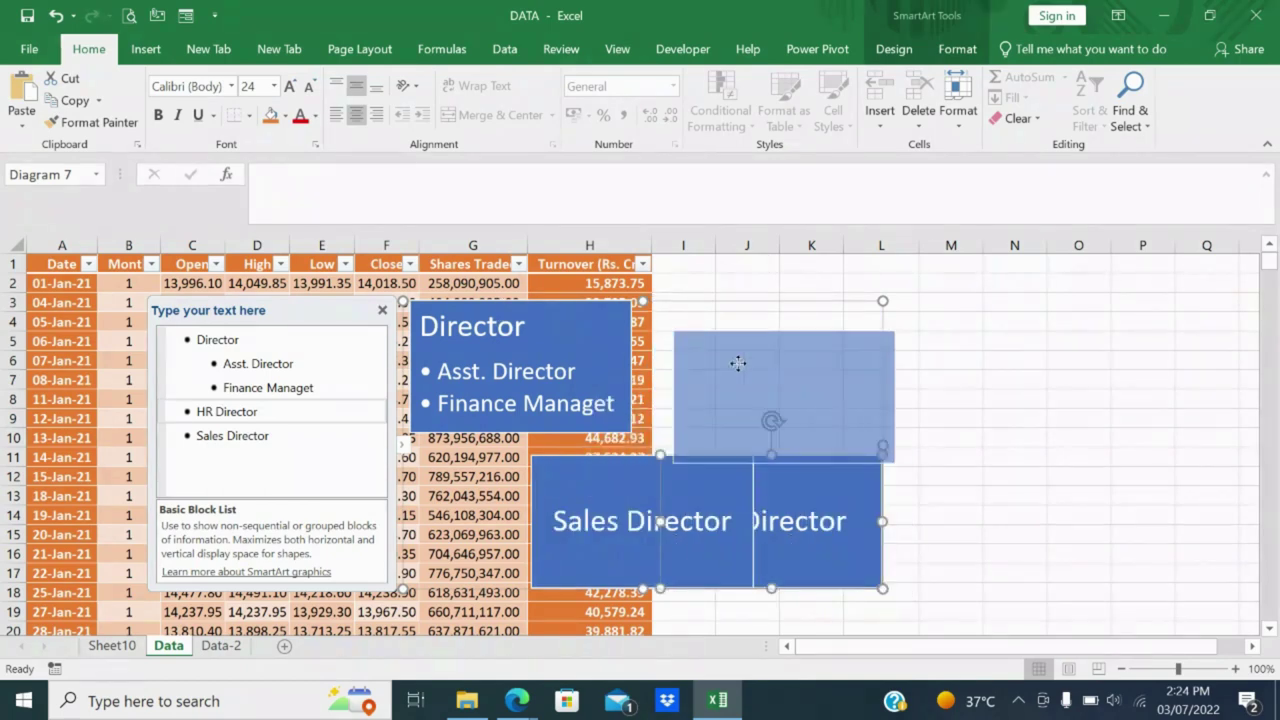
{"action": "left_click", "coordinate": [714, 535]}
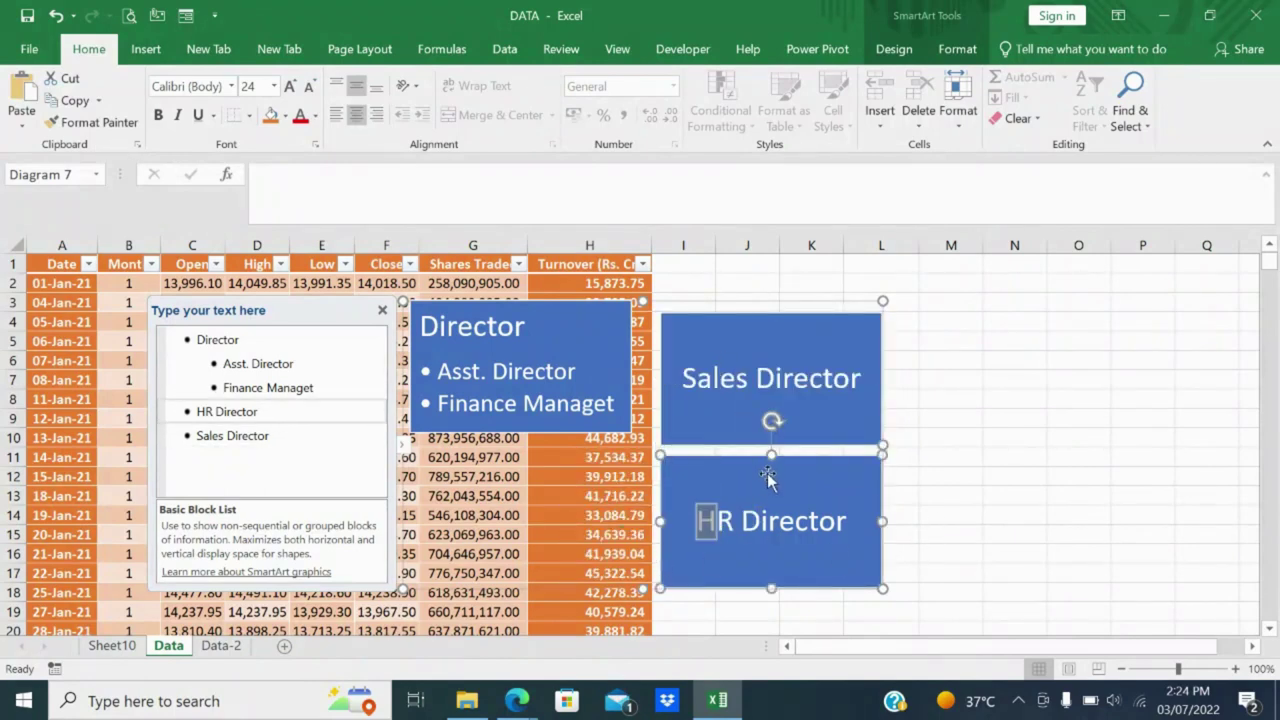
{"action": "left_click_drag", "start_coordinate": [768, 478], "coordinate": [638, 476]}
{"action": "left_click", "coordinate": [1012, 471]}
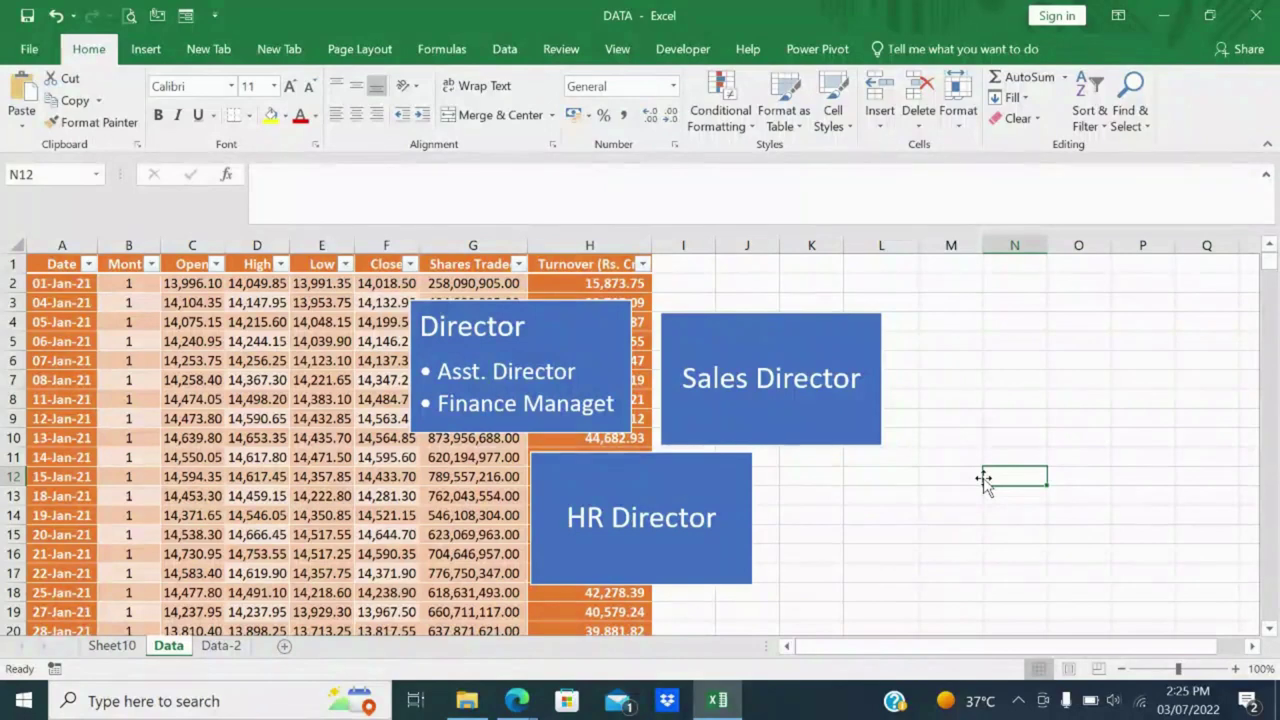
Delete the Director and Sales Director blocks.
{"action": "left_click", "coordinate": [589, 332]}
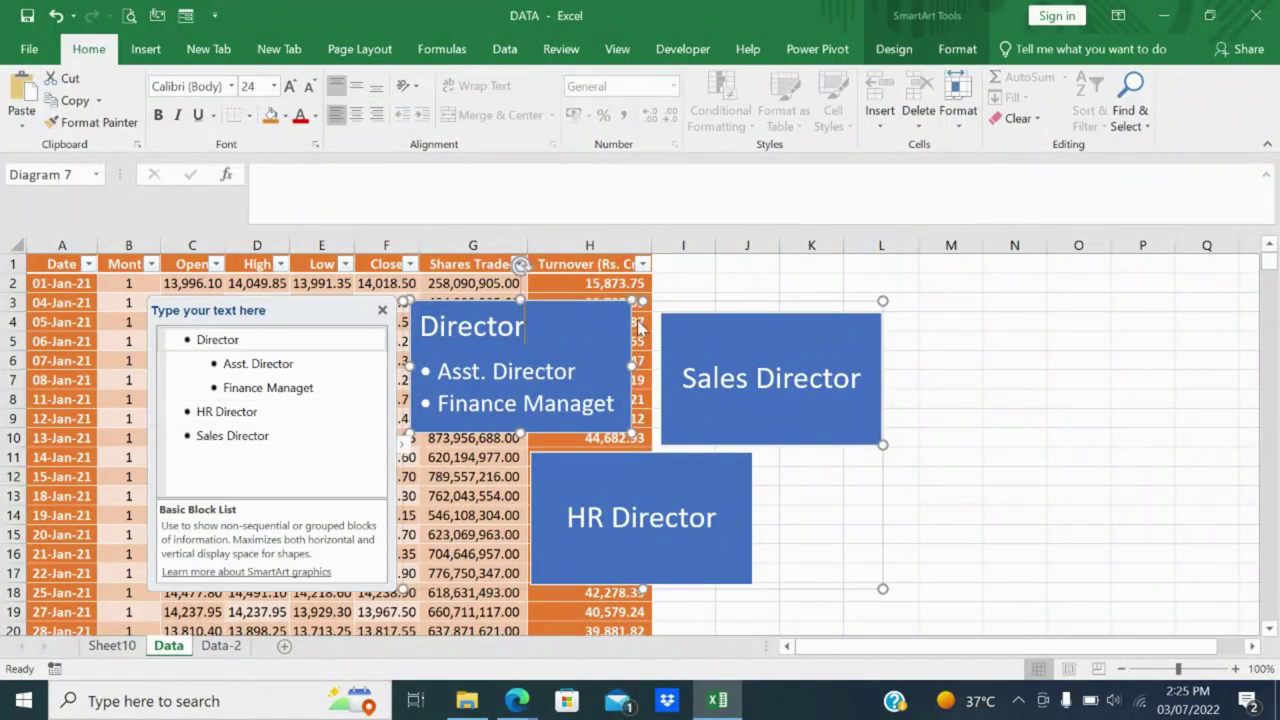
{"action": "left_click", "coordinate": [616, 296]}
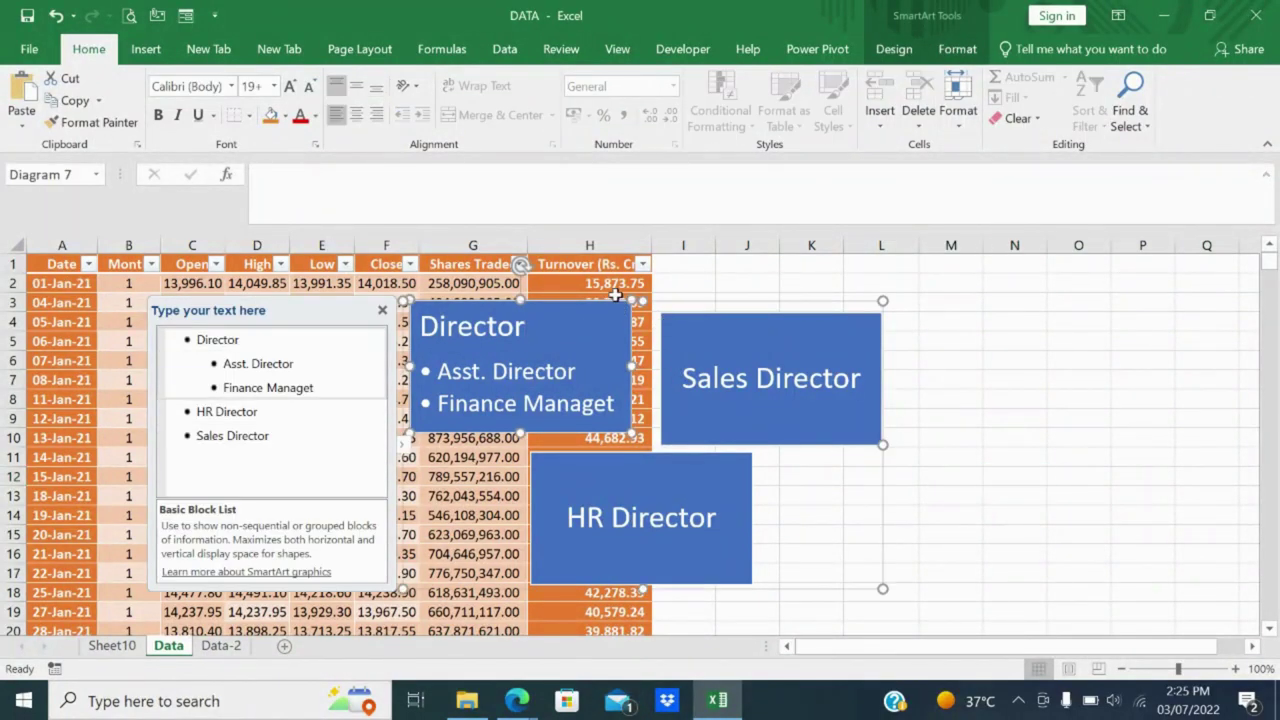
{"action": "key", "text": "Delete"}
{"action": "left_click", "coordinate": [657, 314]}
{"action": "key", "text": "Delete"}
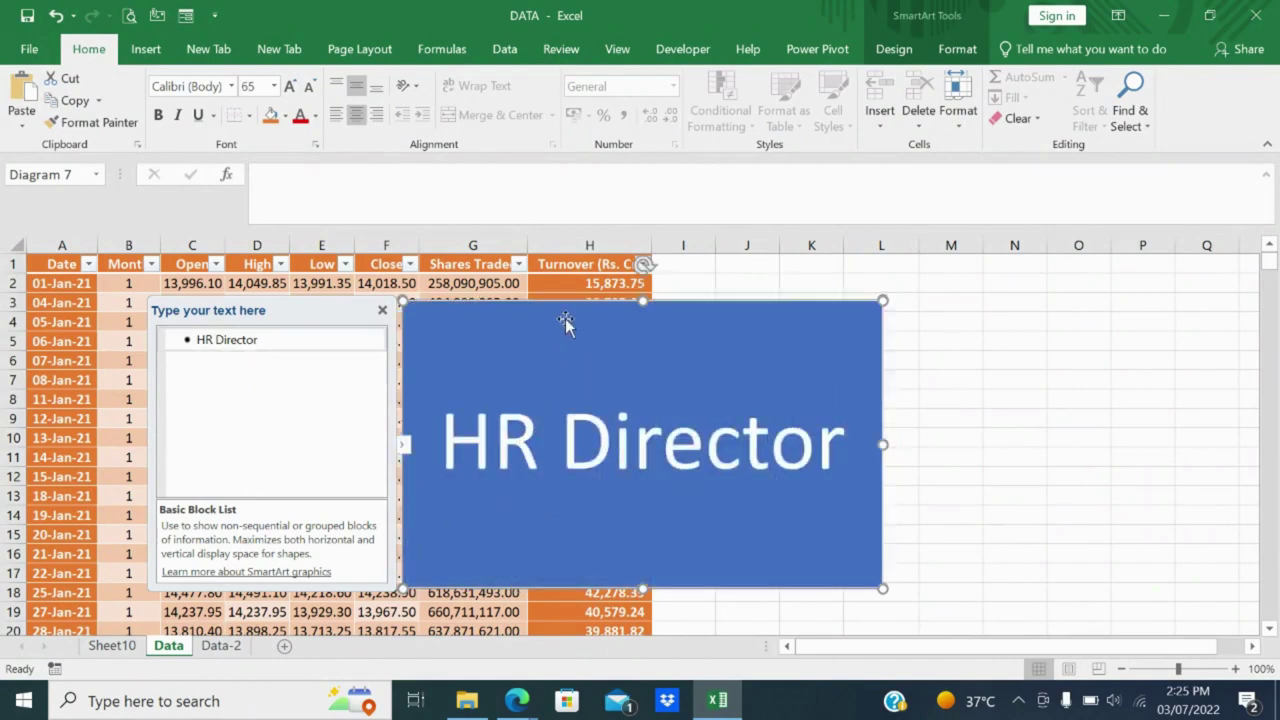
Delete the HR Director block, close the text pane, and show the Insert tools.
{"action": "left_click", "coordinate": [565, 320]}
{"action": "key", "text": "Delete"}
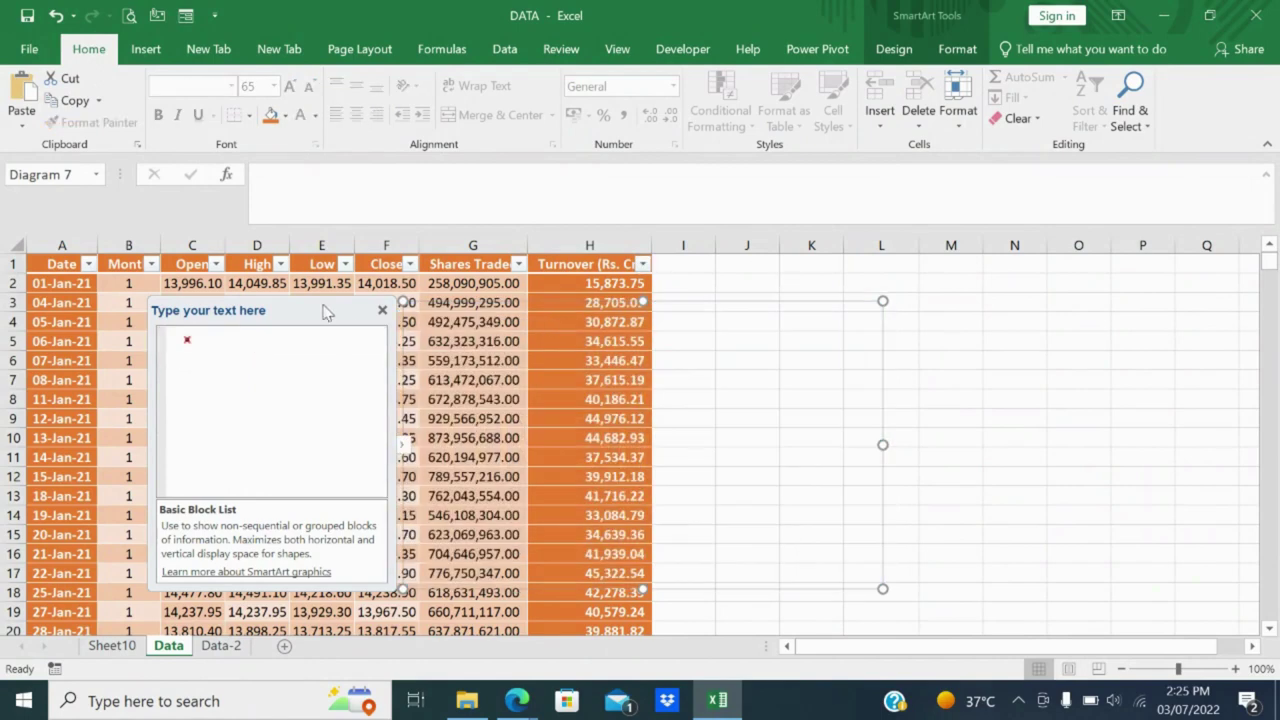
{"action": "left_click", "coordinate": [382, 310]}
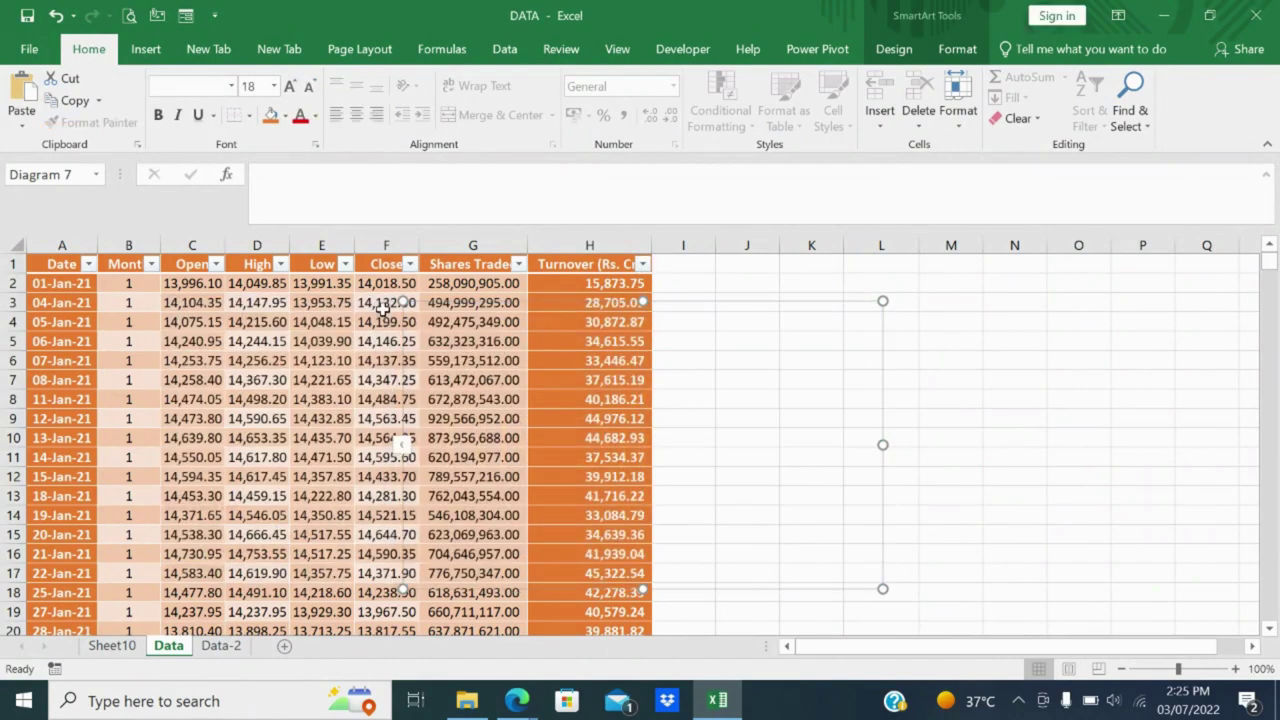
{"action": "left_click", "coordinate": [143, 52]}
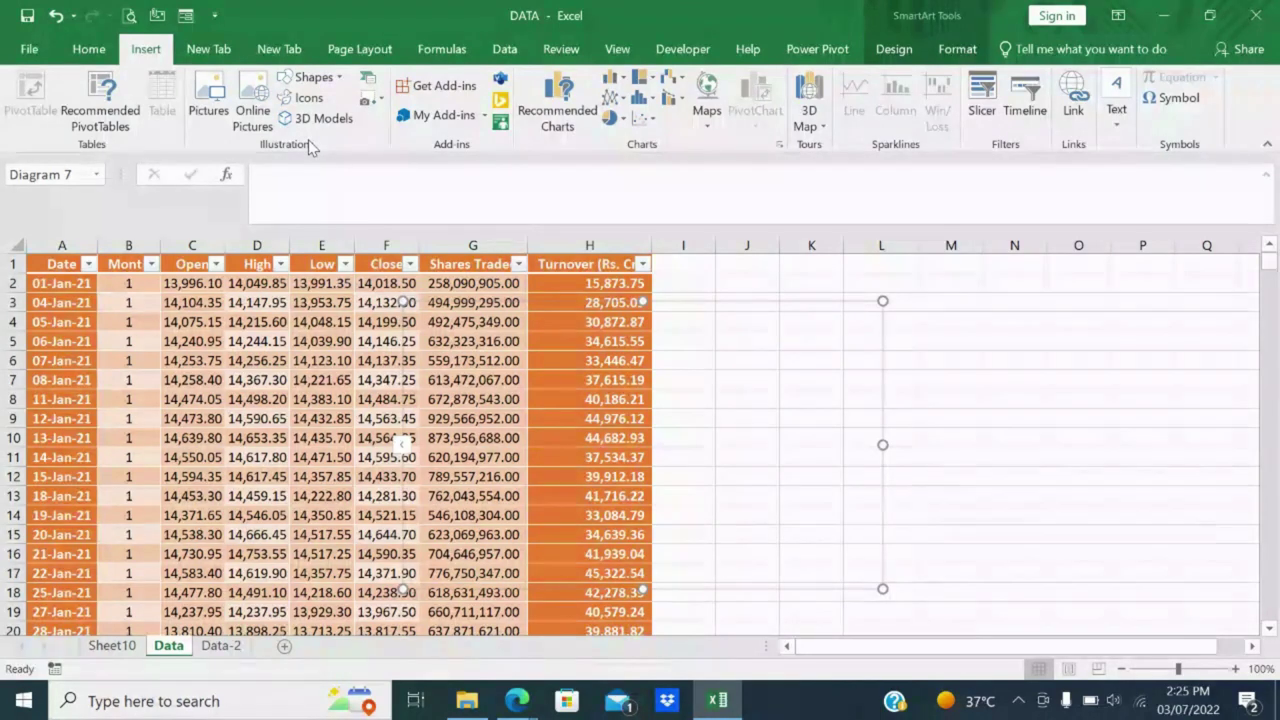
Insert a File Explorer screenshot, drag it around near columns H–K, then delete it.
{"action": "left_click", "coordinate": [384, 104]}
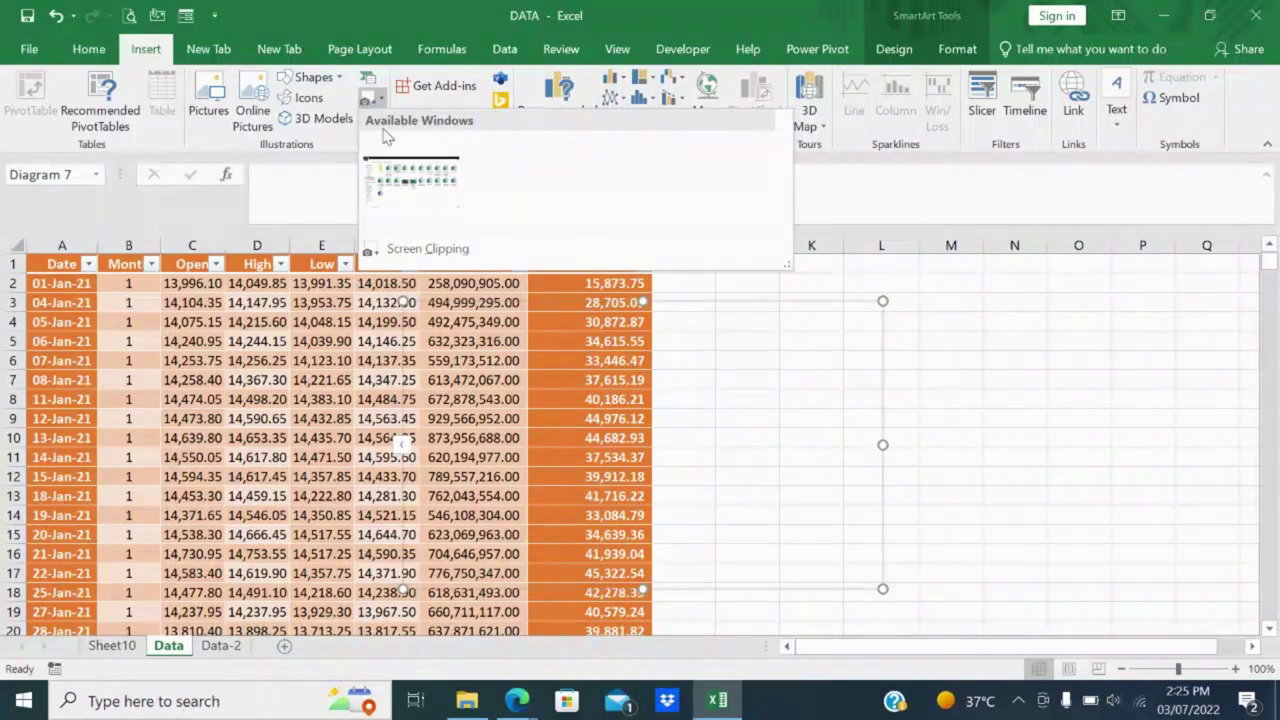
{"action": "left_click", "coordinate": [390, 178]}
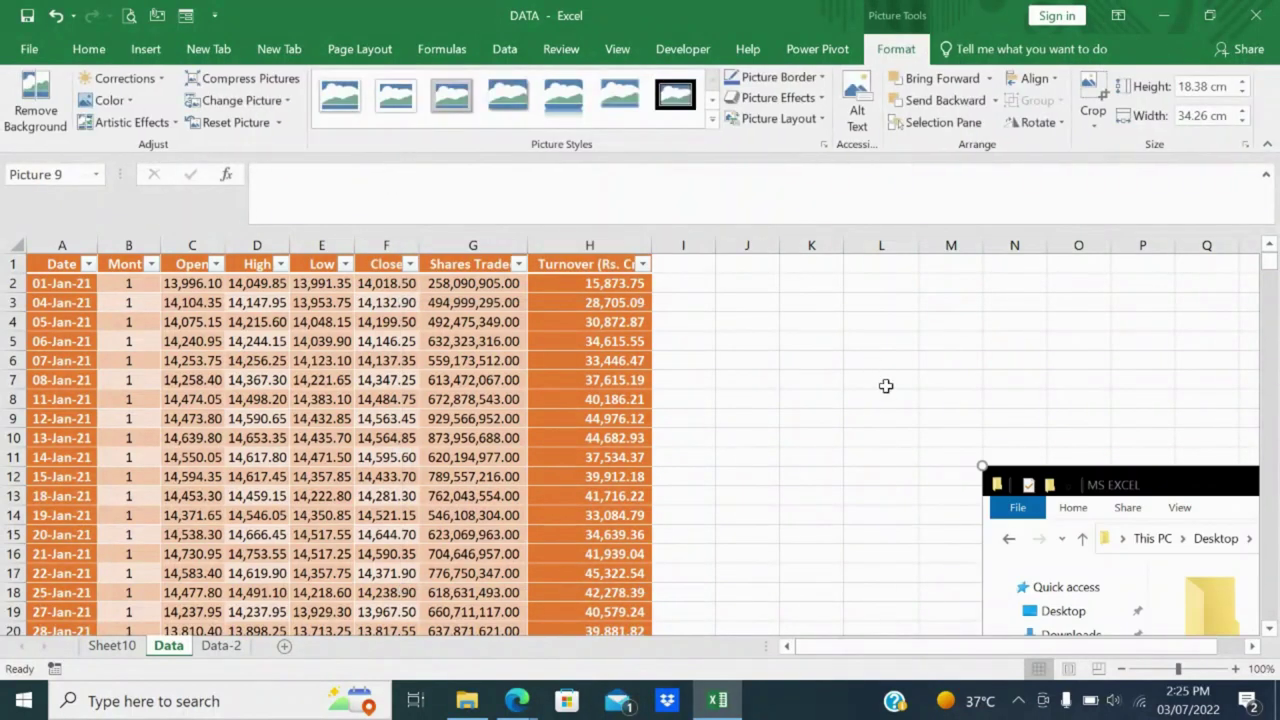
{"action": "mouse_move", "coordinate": [1143, 487]}
{"action": "left_mouse_down"}
{"action": "mouse_move", "coordinate": [742, 292]}
{"action": "mouse_move", "coordinate": [527, 271]}
{"action": "mouse_move", "coordinate": [1015, 480]}
{"action": "left_mouse_up"}
{"action": "left_click_drag", "start_coordinate": [1015, 480], "coordinate": [568, 269]}
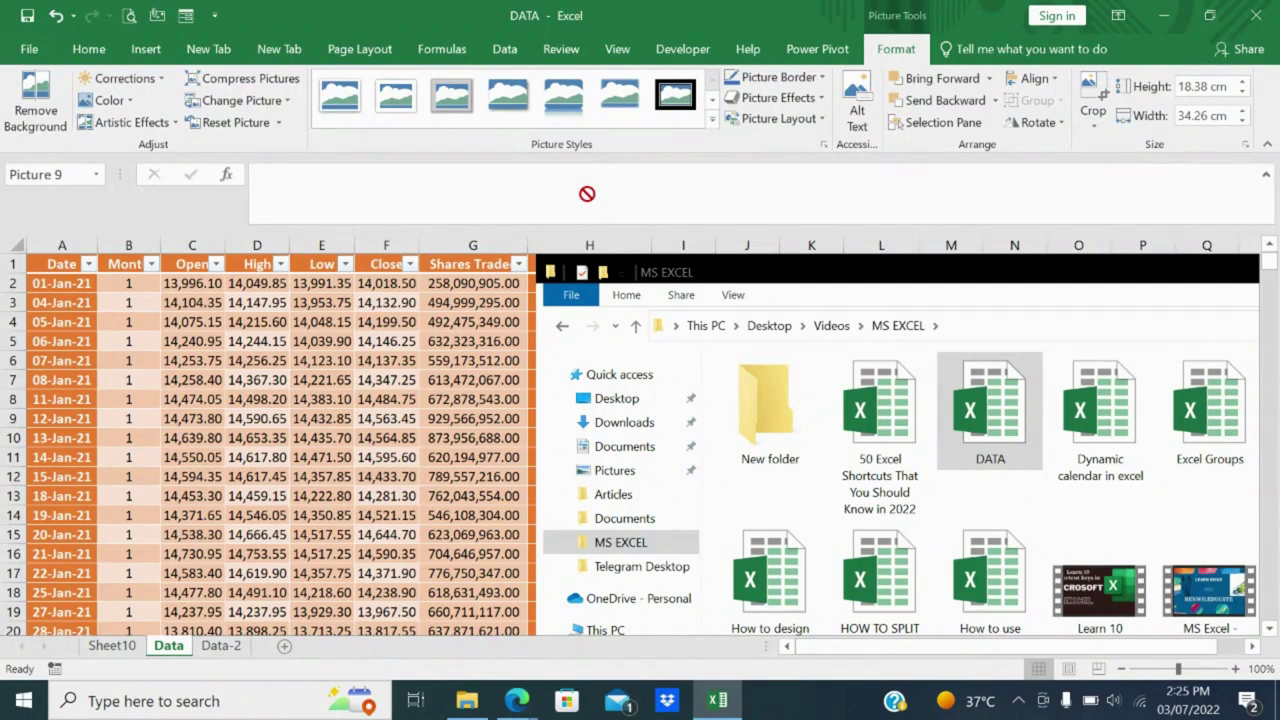
{"action": "key", "text": "ctrl+z"}
{"action": "left_click_drag", "start_coordinate": [1063, 463], "coordinate": [605, 288]}
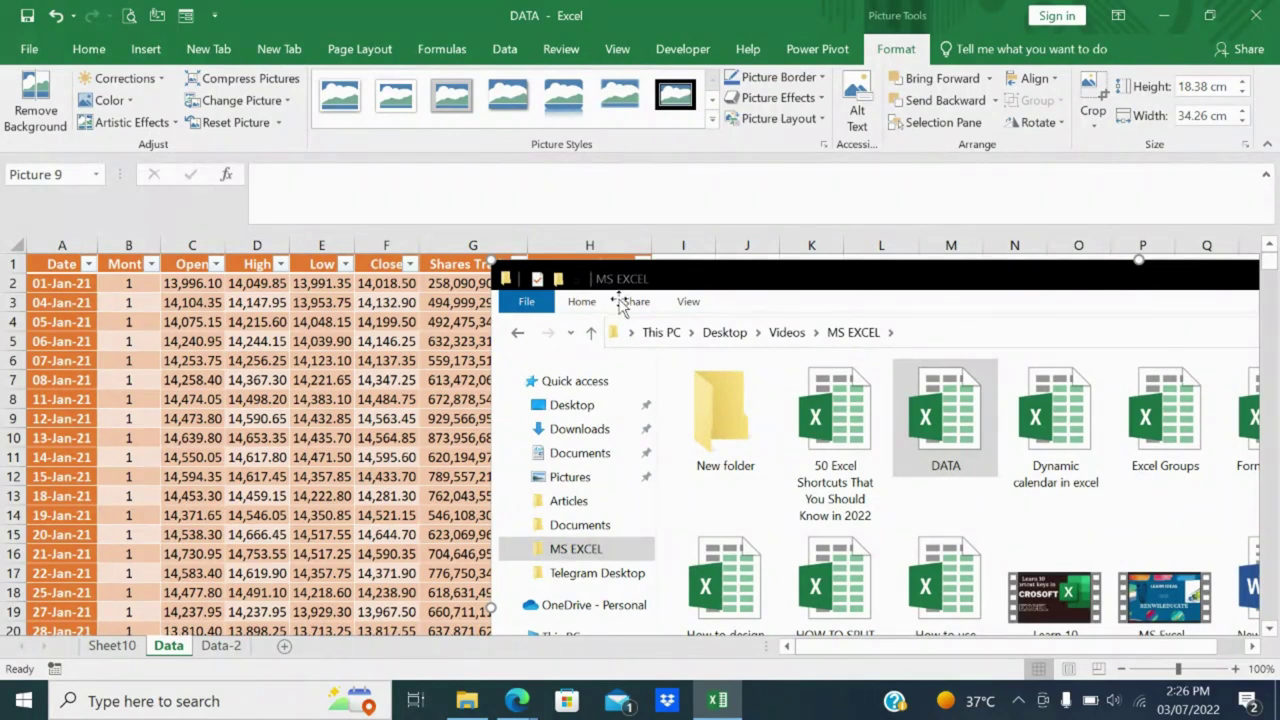
{"action": "key", "text": "Delete"}
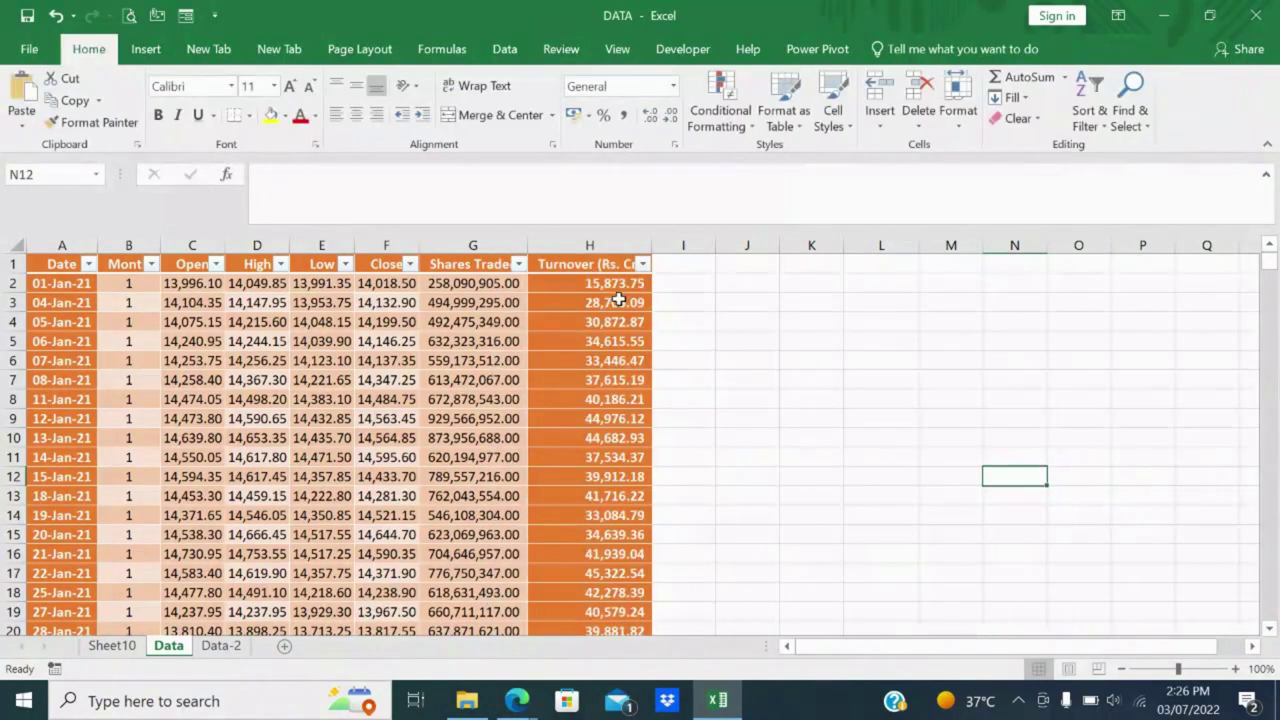
Return the ribbon to the Insert tab.
{"action": "left_click", "coordinate": [145, 49]}
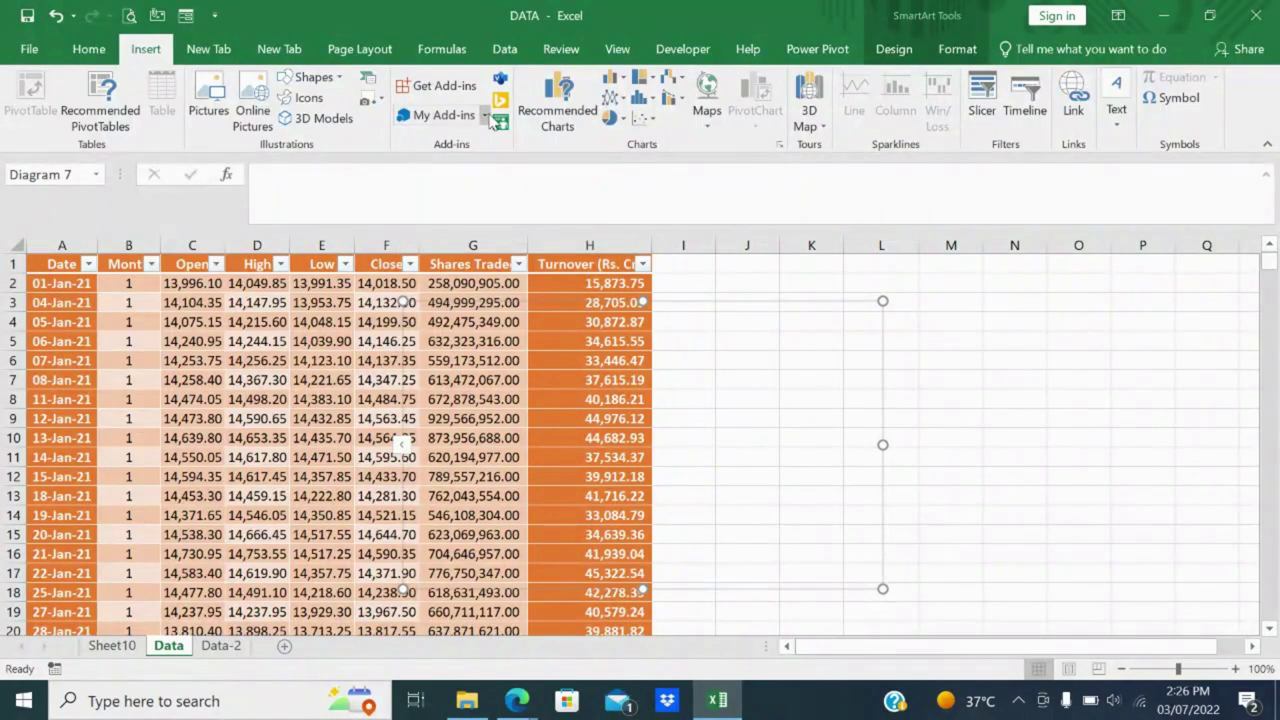
Glance at My Add-ins, then delete the empty SmartArt frame and select cell J5.
{"action": "left_click", "coordinate": [488, 117]}
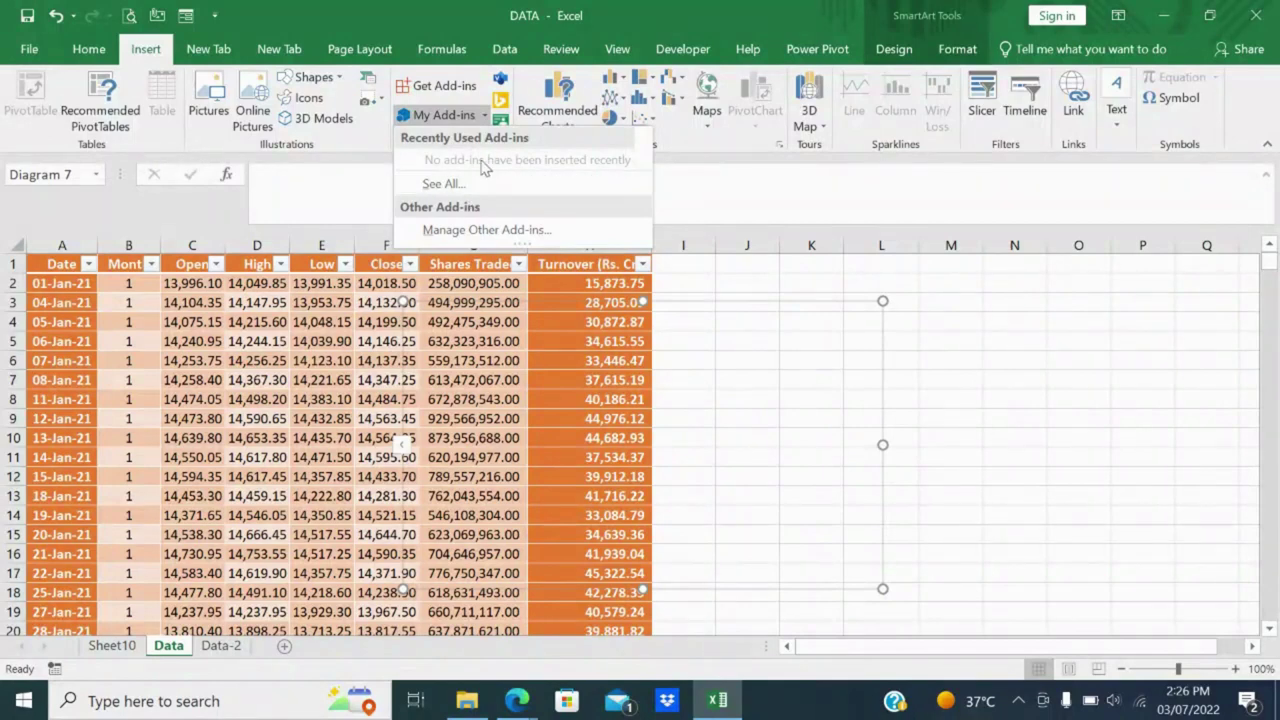
{"action": "left_click", "coordinate": [1117, 438]}
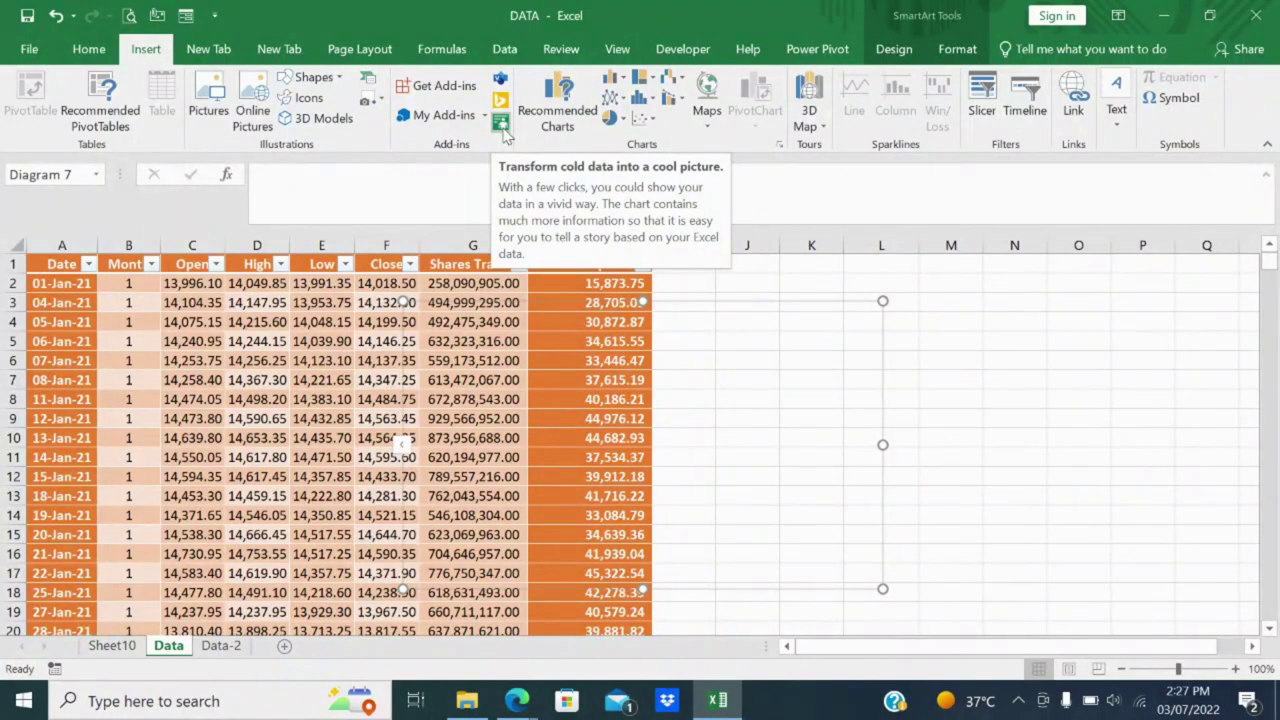
{"action": "key", "text": "Delete"}
{"action": "left_click", "coordinate": [718, 334]}
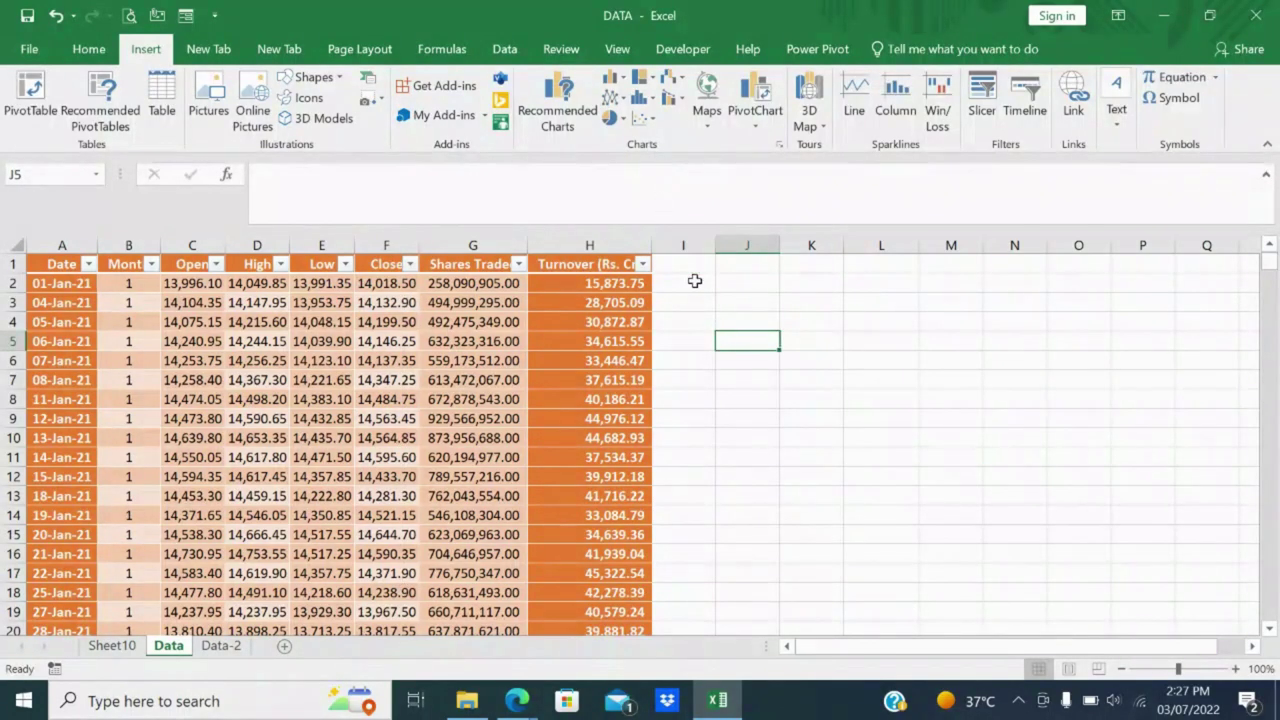
Select cell E5 inside the Jan-2021 price table.
{"action": "left_click", "coordinate": [348, 340]}
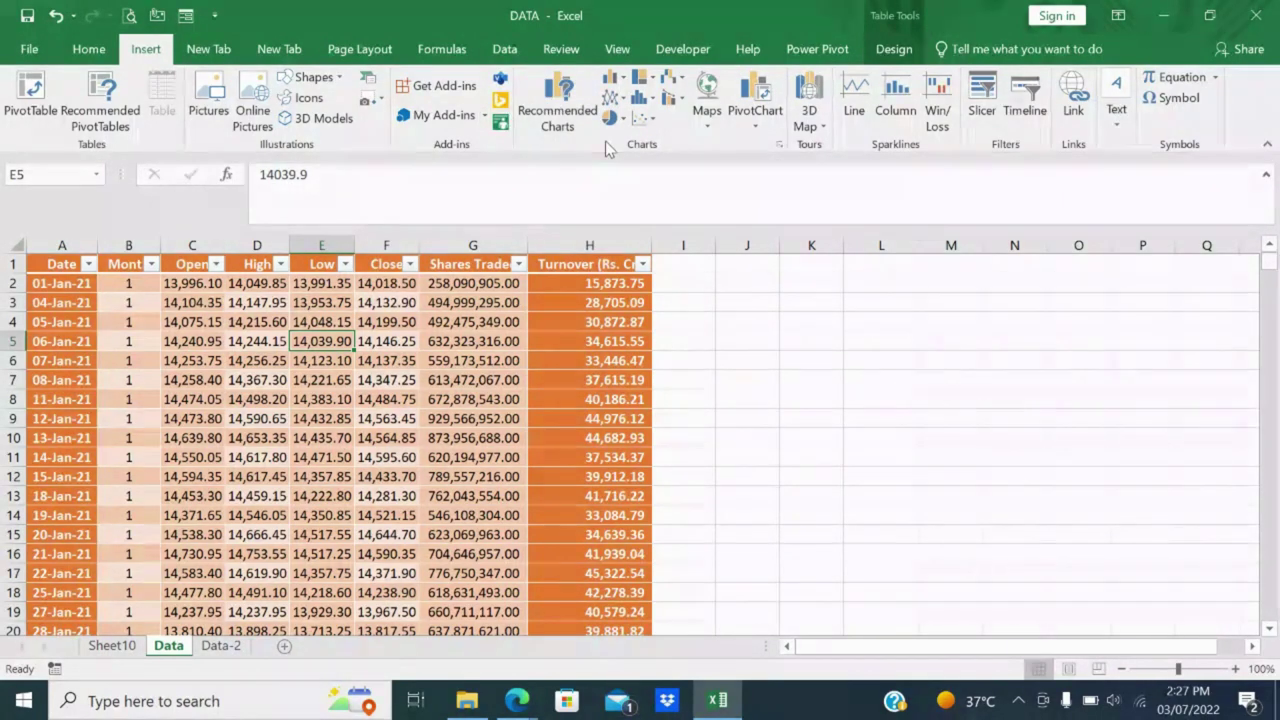
Browse the Recommended Charts suggestions: Line, Stacked Area and Histogram.
{"action": "left_click", "coordinate": [543, 131]}
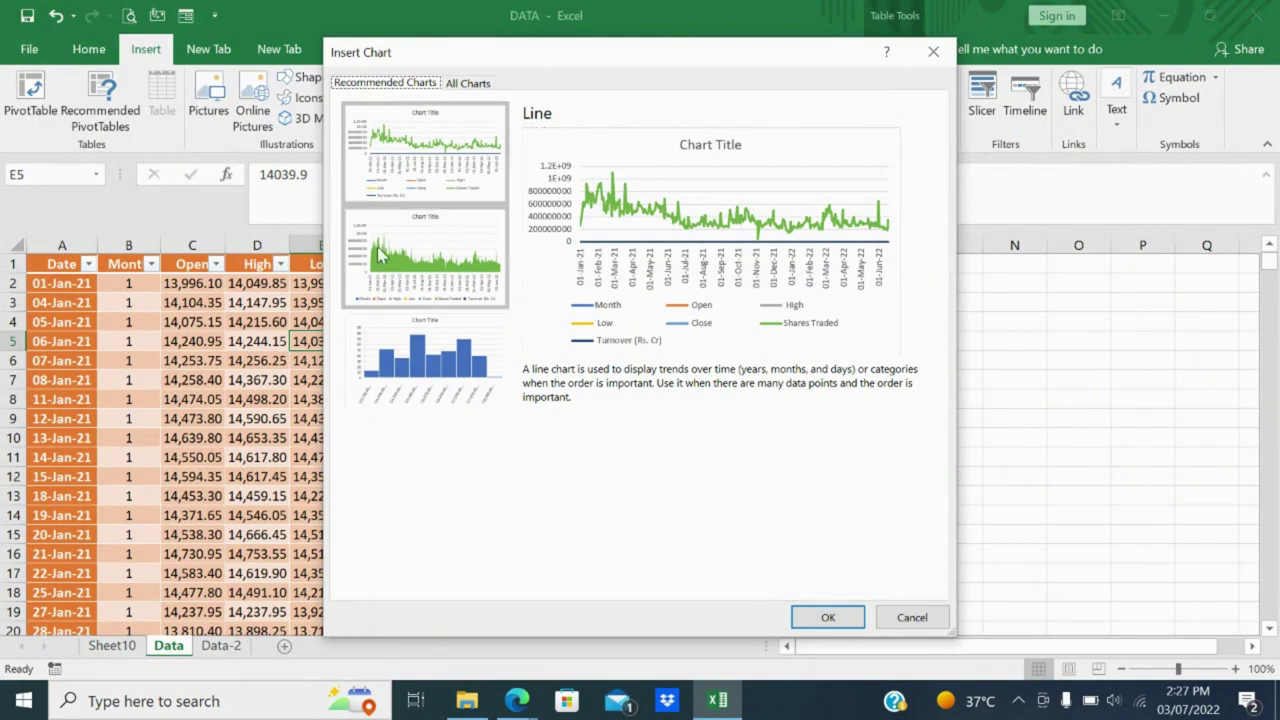
{"action": "left_click", "coordinate": [415, 172]}
{"action": "left_click", "coordinate": [407, 255]}
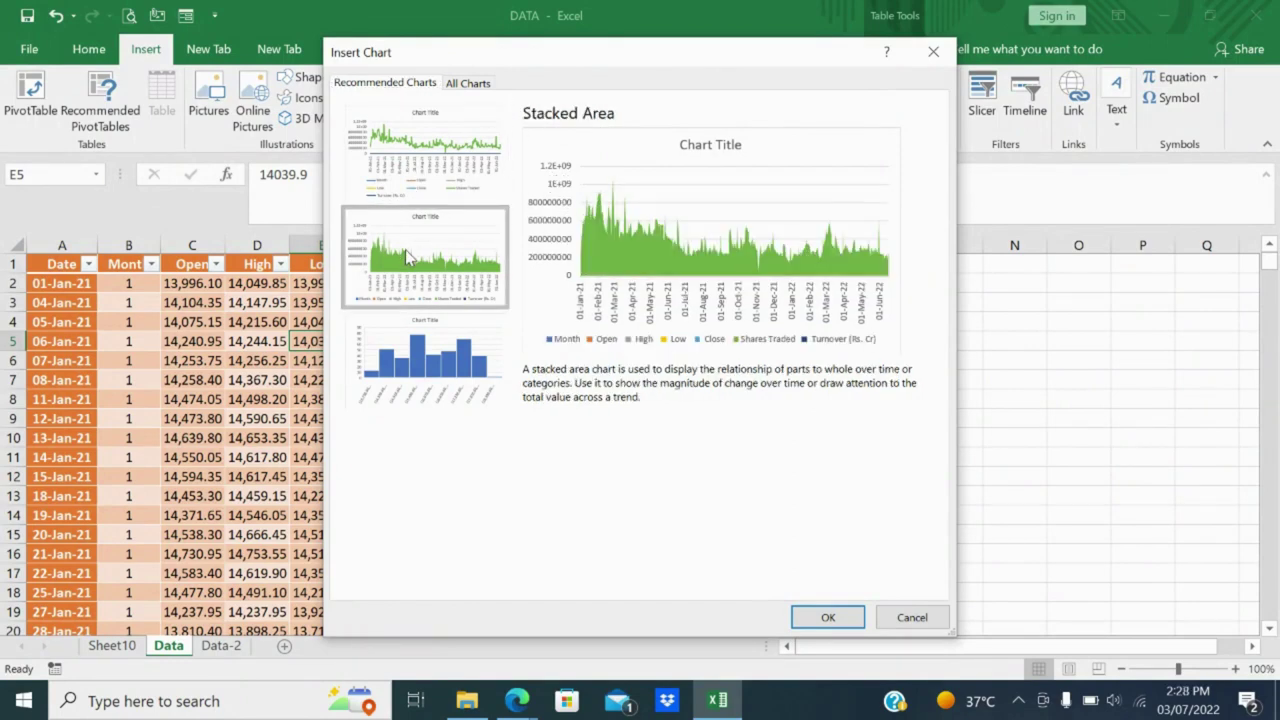
{"action": "left_click", "coordinate": [428, 155]}
{"action": "left_click", "coordinate": [409, 289]}
{"action": "left_click", "coordinate": [430, 375]}
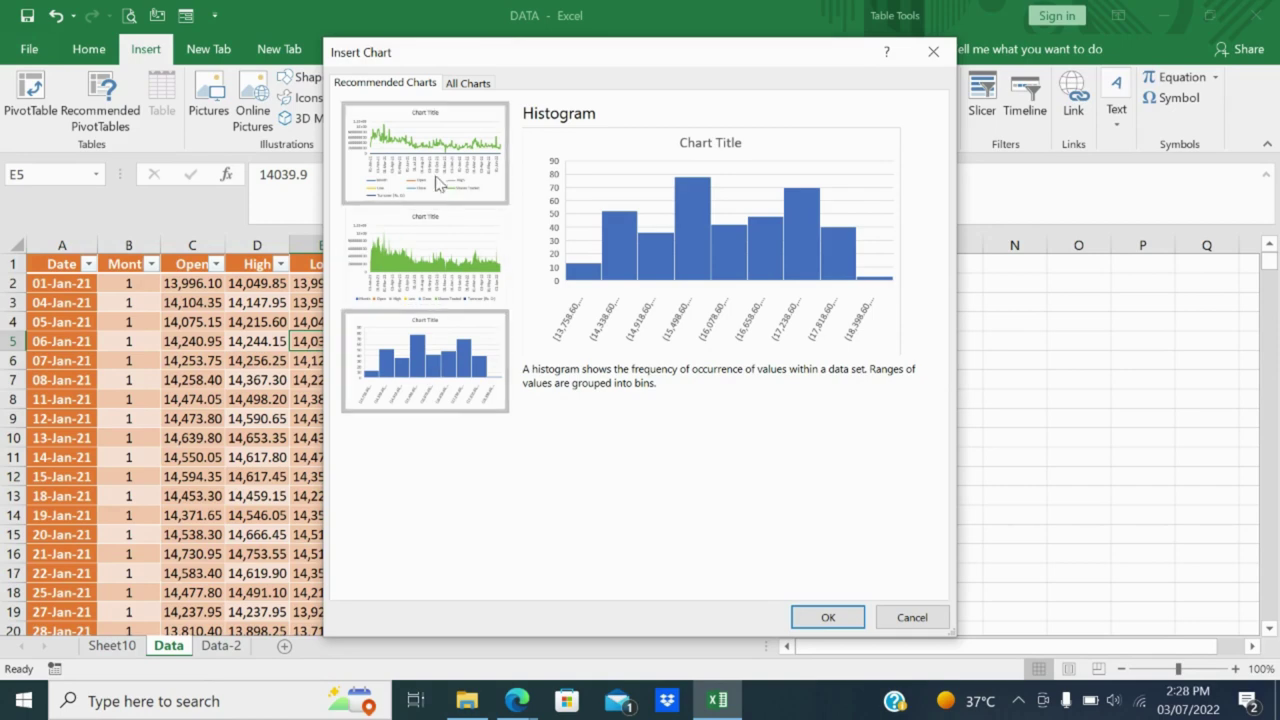
In All Charts, preview the Line, Bar, Pie, Area, Scatter, Map, Stock and Surface types.
{"action": "left_click", "coordinate": [466, 85]}
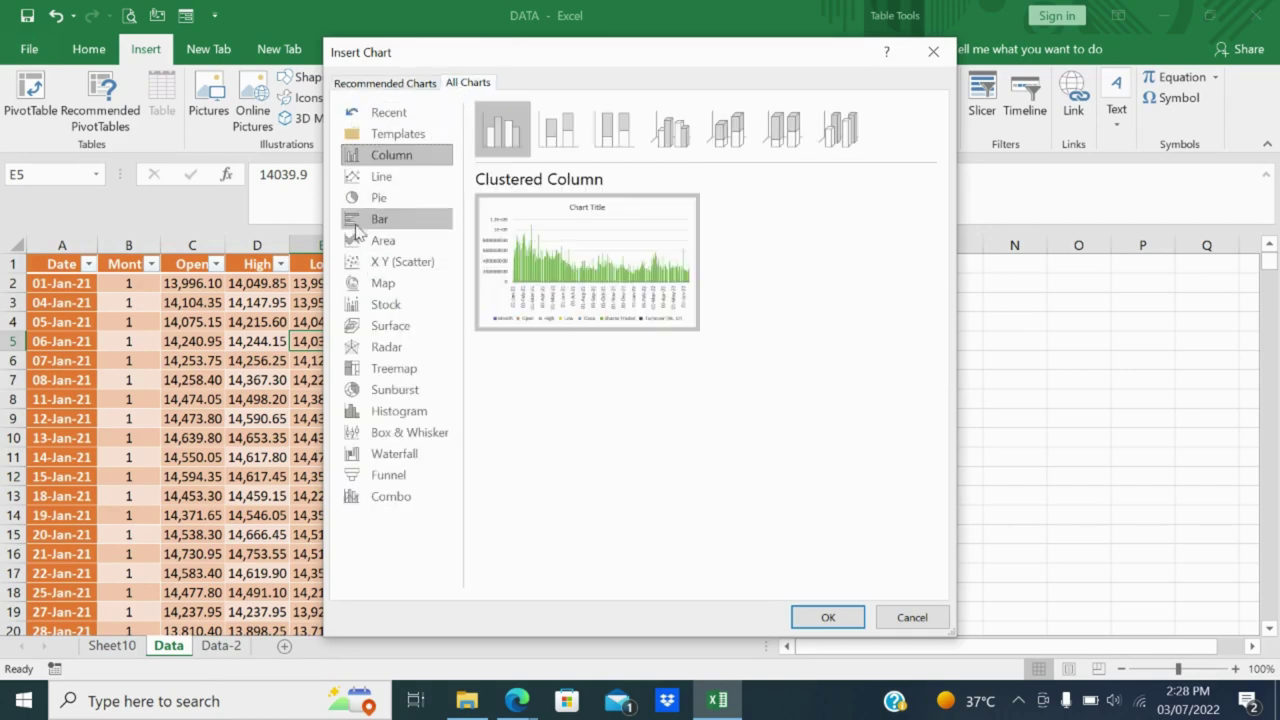
{"action": "left_click", "coordinate": [381, 177]}
{"action": "left_click", "coordinate": [383, 219]}
{"action": "left_click", "coordinate": [380, 198]}
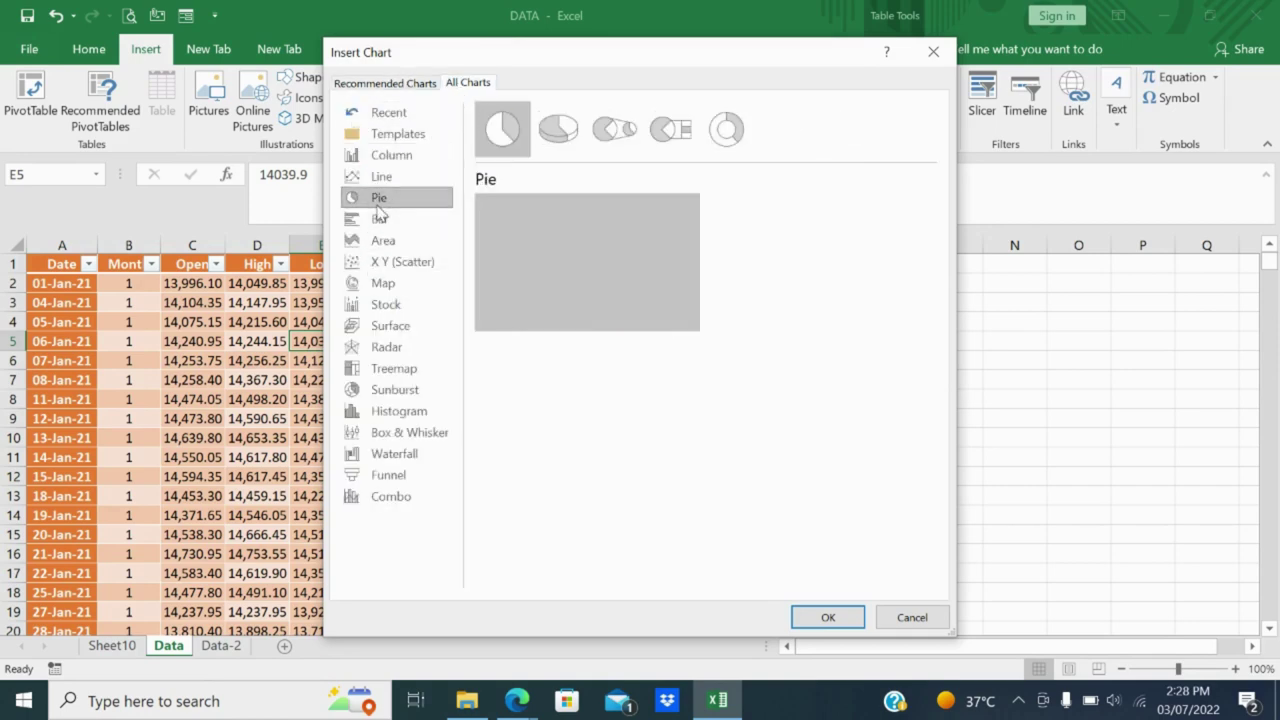
{"action": "left_click", "coordinate": [382, 219]}
{"action": "left_click", "coordinate": [382, 245]}
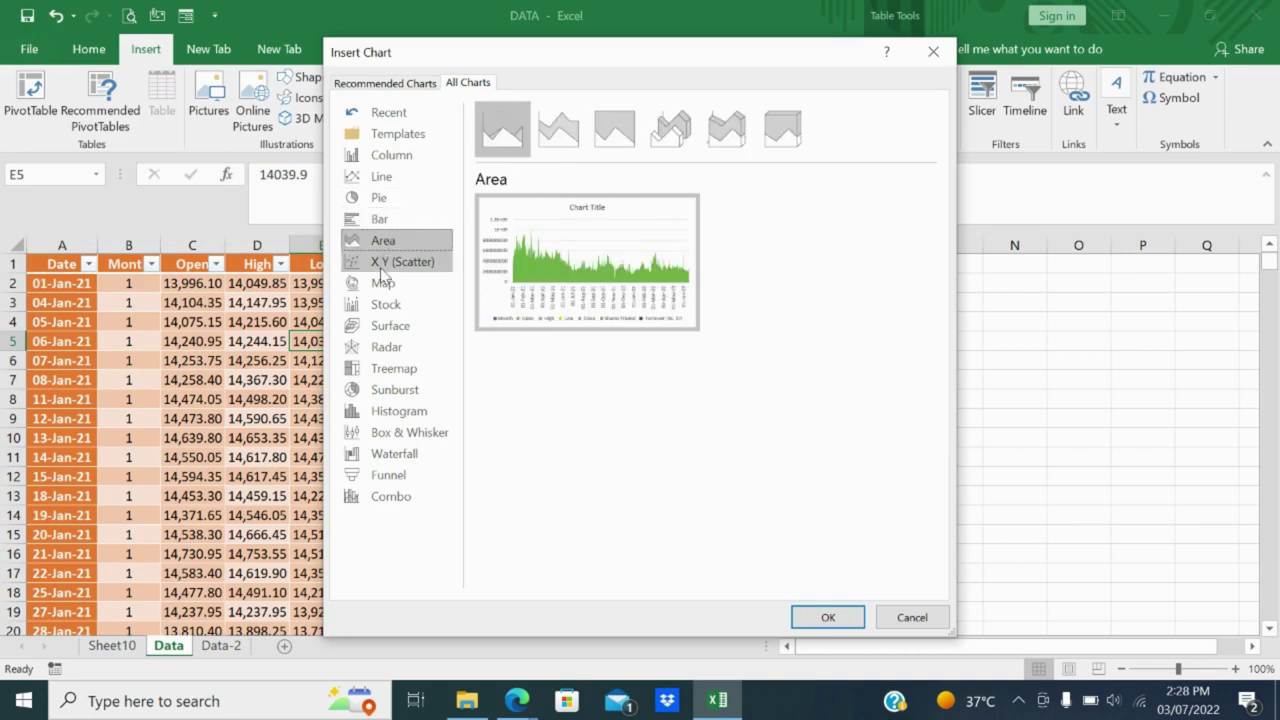
{"action": "left_click", "coordinate": [382, 262]}
{"action": "left_click", "coordinate": [381, 288]}
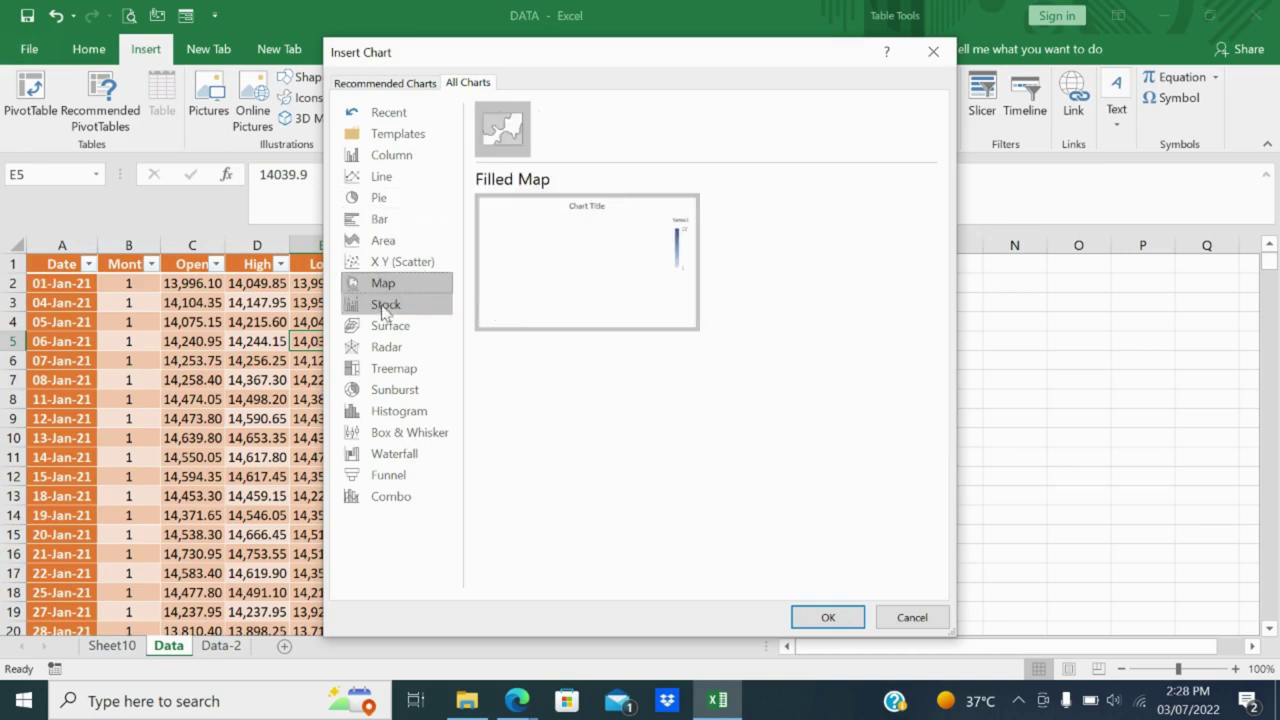
{"action": "left_click", "coordinate": [385, 306]}
{"action": "left_click", "coordinate": [388, 326]}
Preview Radar through Funnel types, then insert a Combo chart as Chart 10.
{"action": "left_click", "coordinate": [387, 349]}
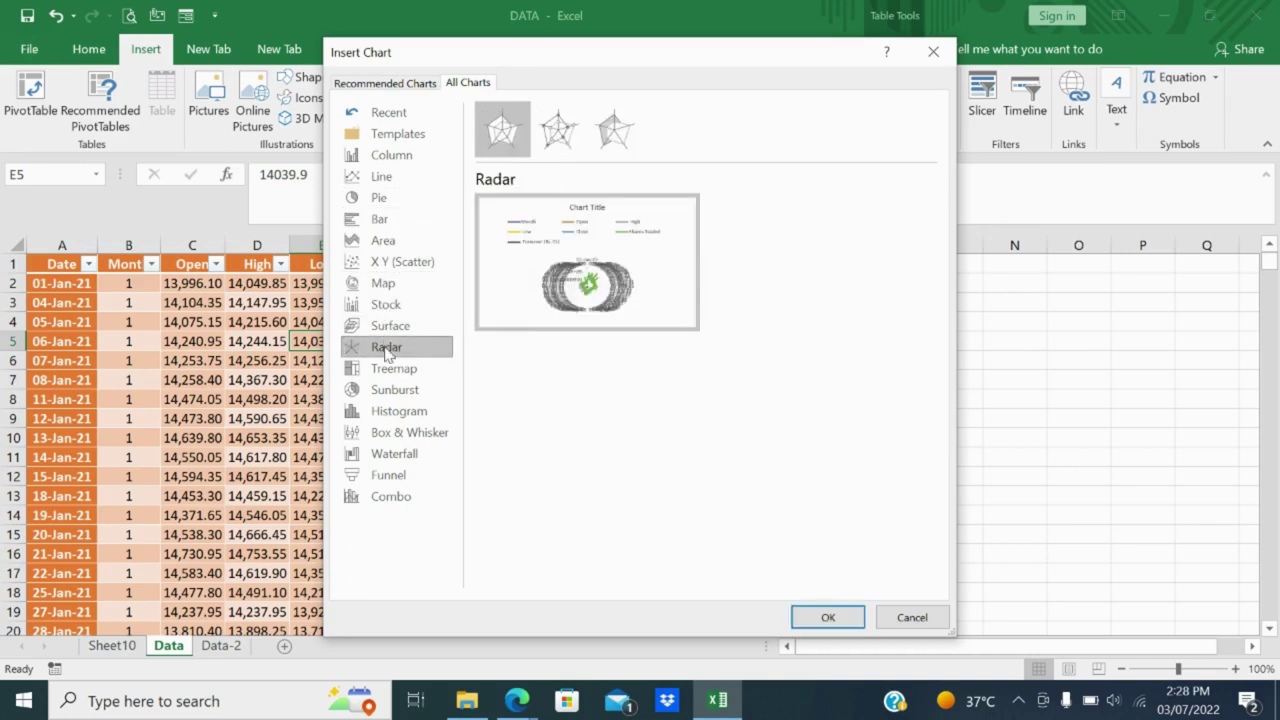
{"action": "left_click", "coordinate": [386, 370]}
{"action": "left_click", "coordinate": [388, 390]}
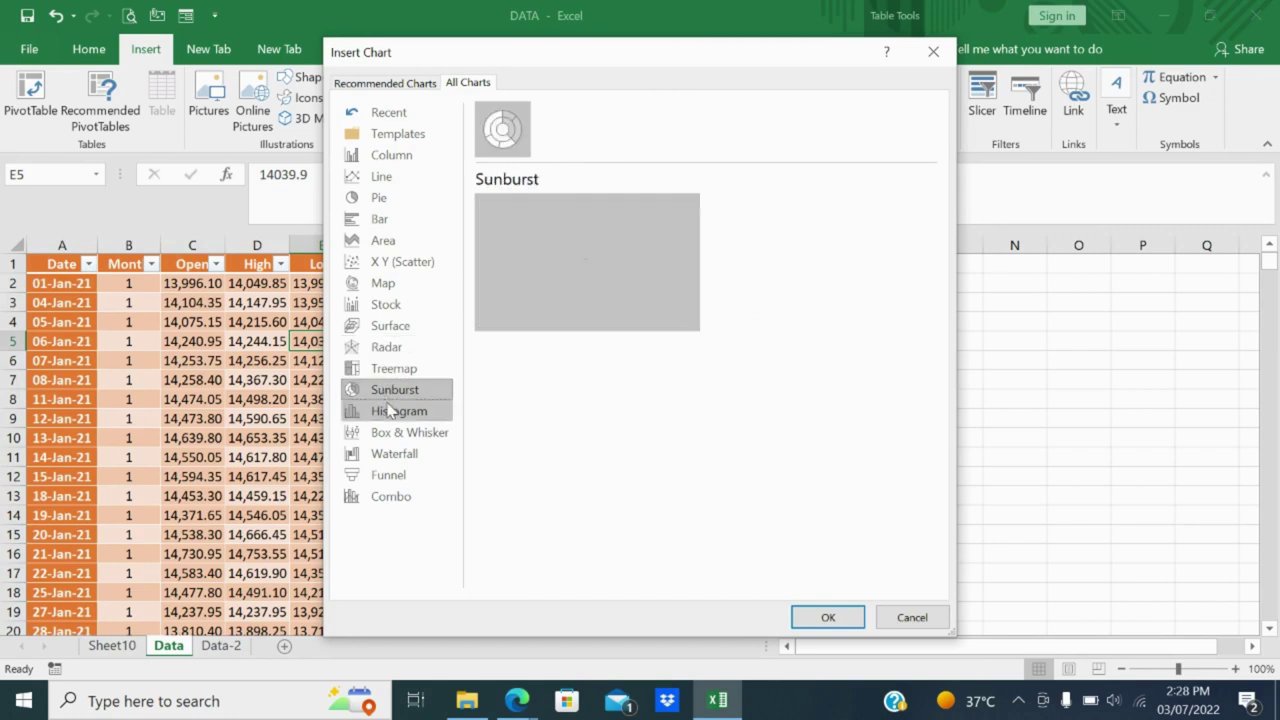
{"action": "left_click", "coordinate": [390, 411]}
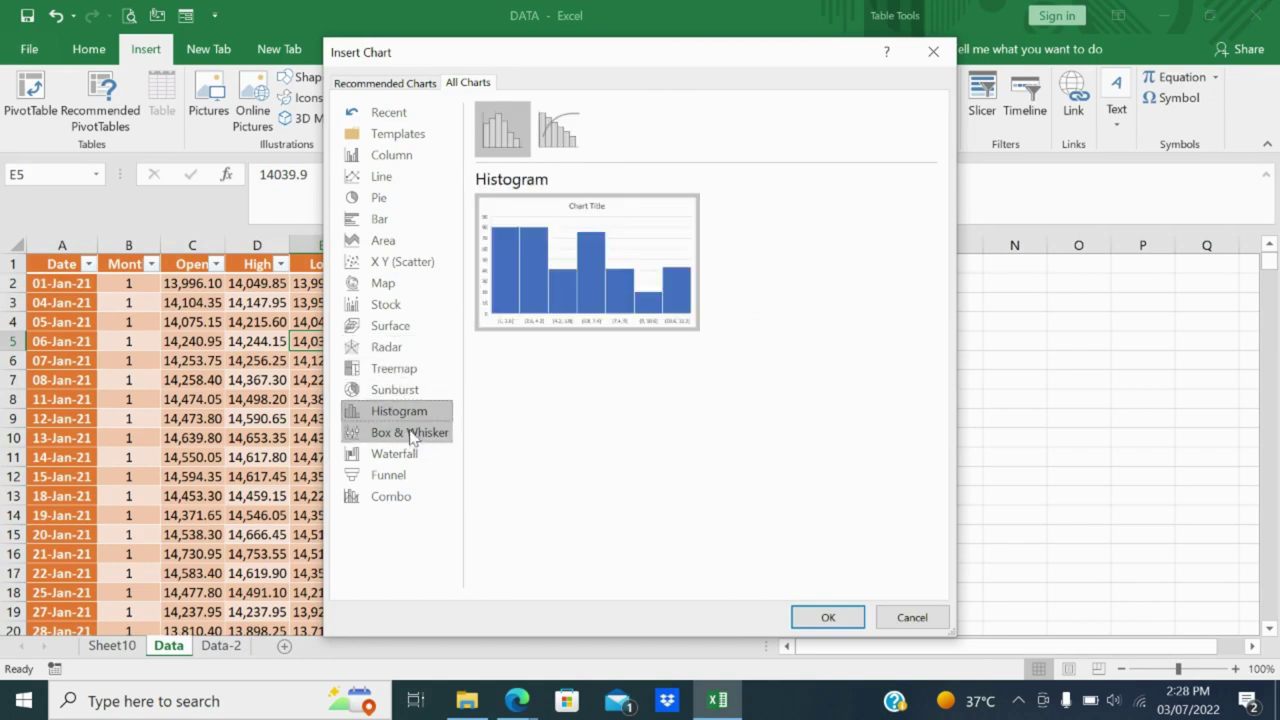
{"action": "left_click", "coordinate": [415, 430]}
{"action": "left_click", "coordinate": [406, 453]}
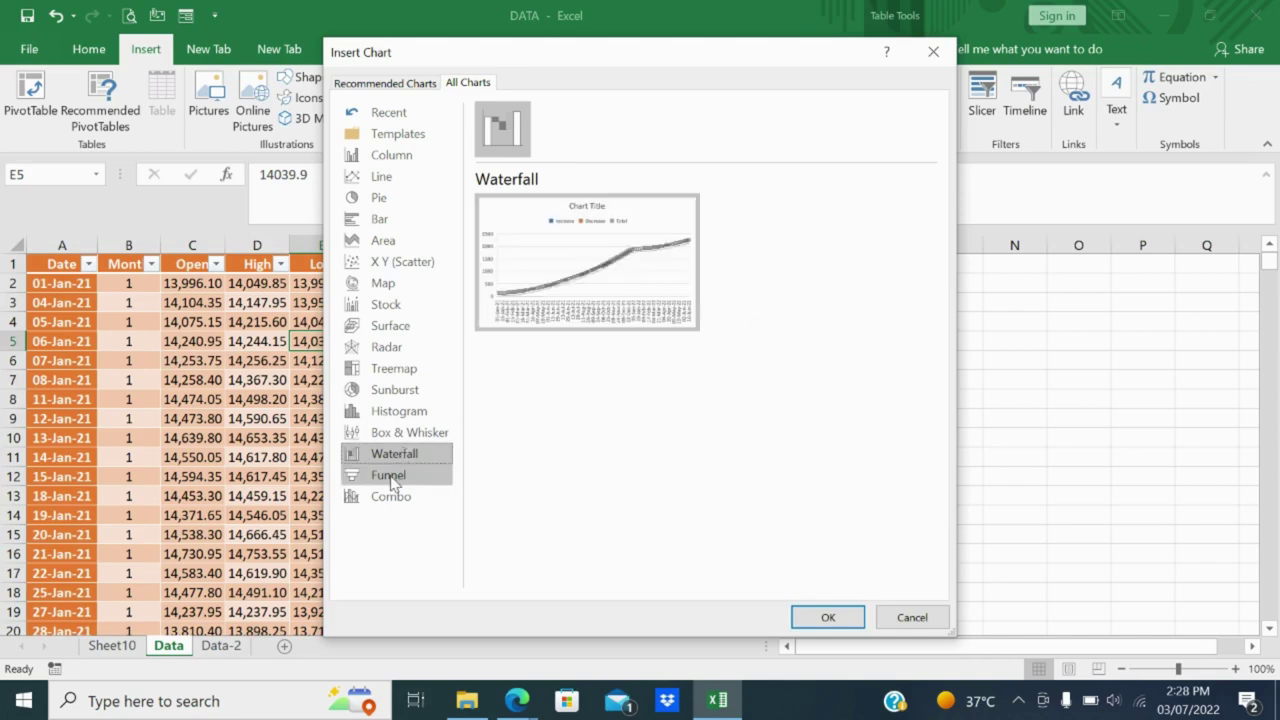
{"action": "left_click", "coordinate": [393, 477]}
{"action": "left_click", "coordinate": [391, 495]}
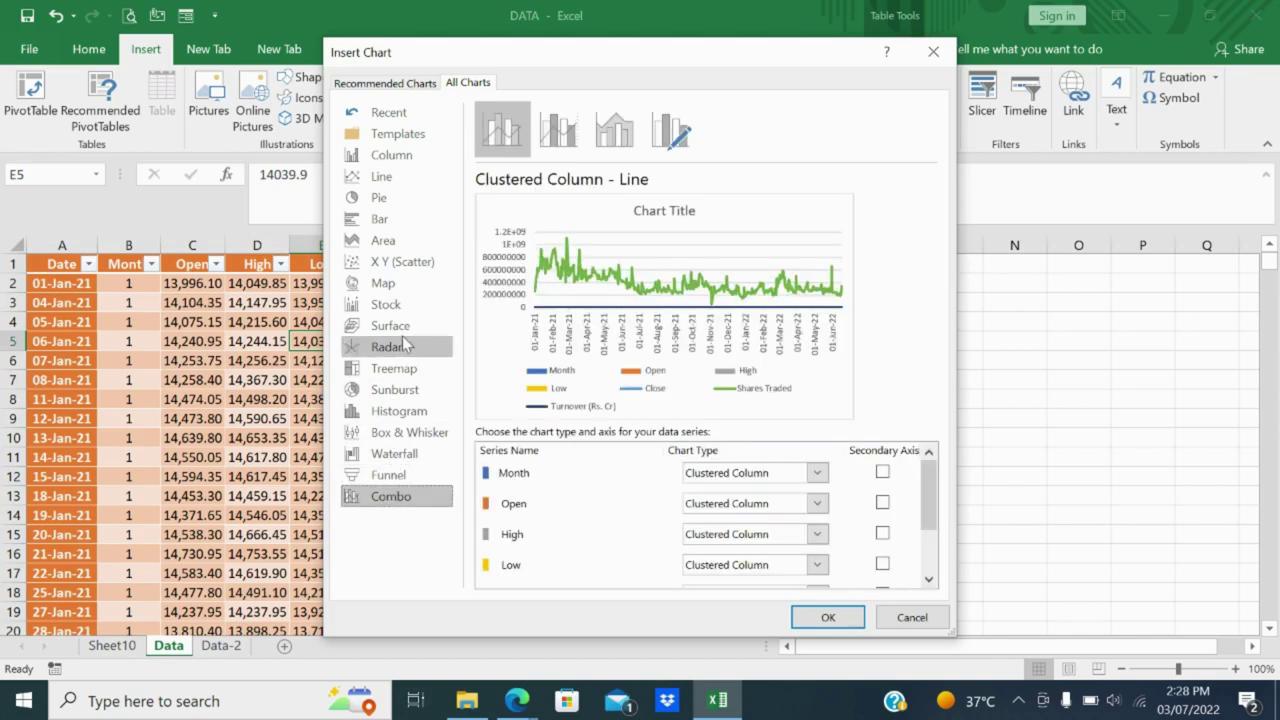
{"action": "left_click", "coordinate": [828, 617]}
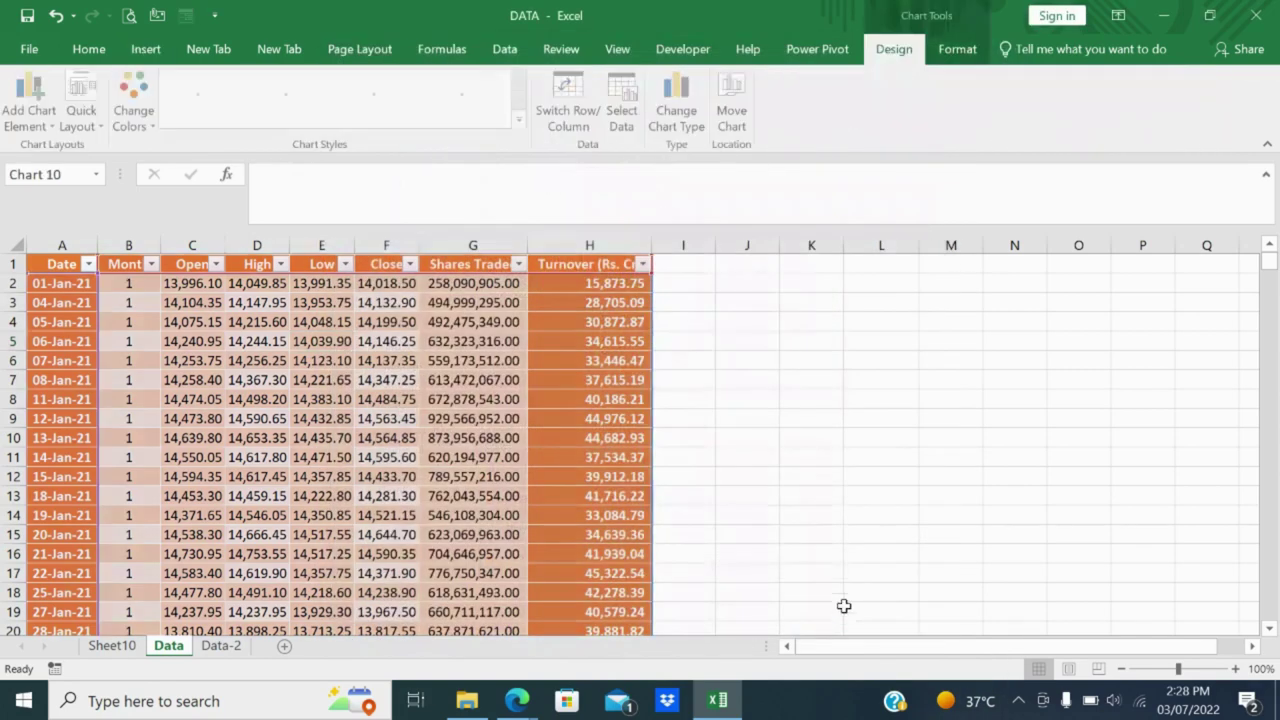
Drag Chart 10 to the right of the table, over columns I–P.
{"action": "left_click_drag", "start_coordinate": [700, 306], "coordinate": [980, 261]}
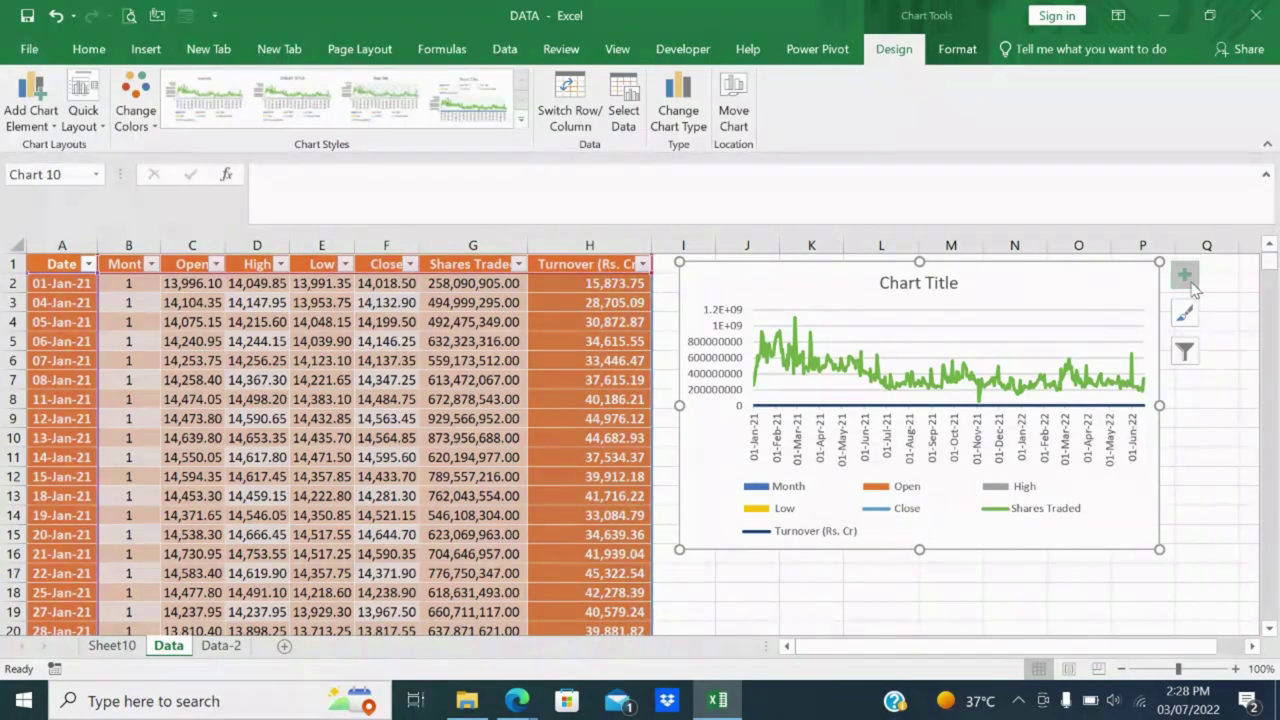
Open and close the chart filters to inspect its series and categories.
{"action": "left_click", "coordinate": [1188, 352]}
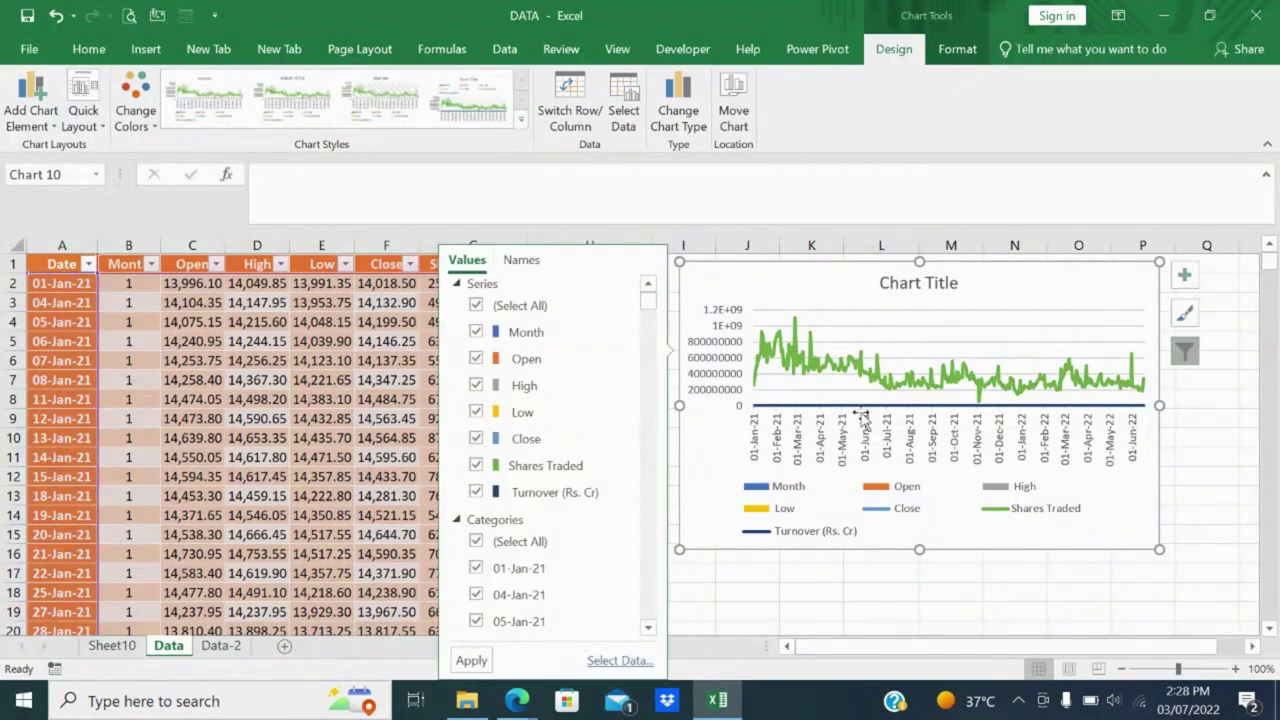
{"action": "key", "text": "Escape"}
{"action": "scroll", "coordinate": [563, 514], "scroll_direction": "down", "scroll_amount": 3}
{"action": "scroll", "coordinate": [564, 520], "scroll_direction": "up", "scroll_amount": 3}
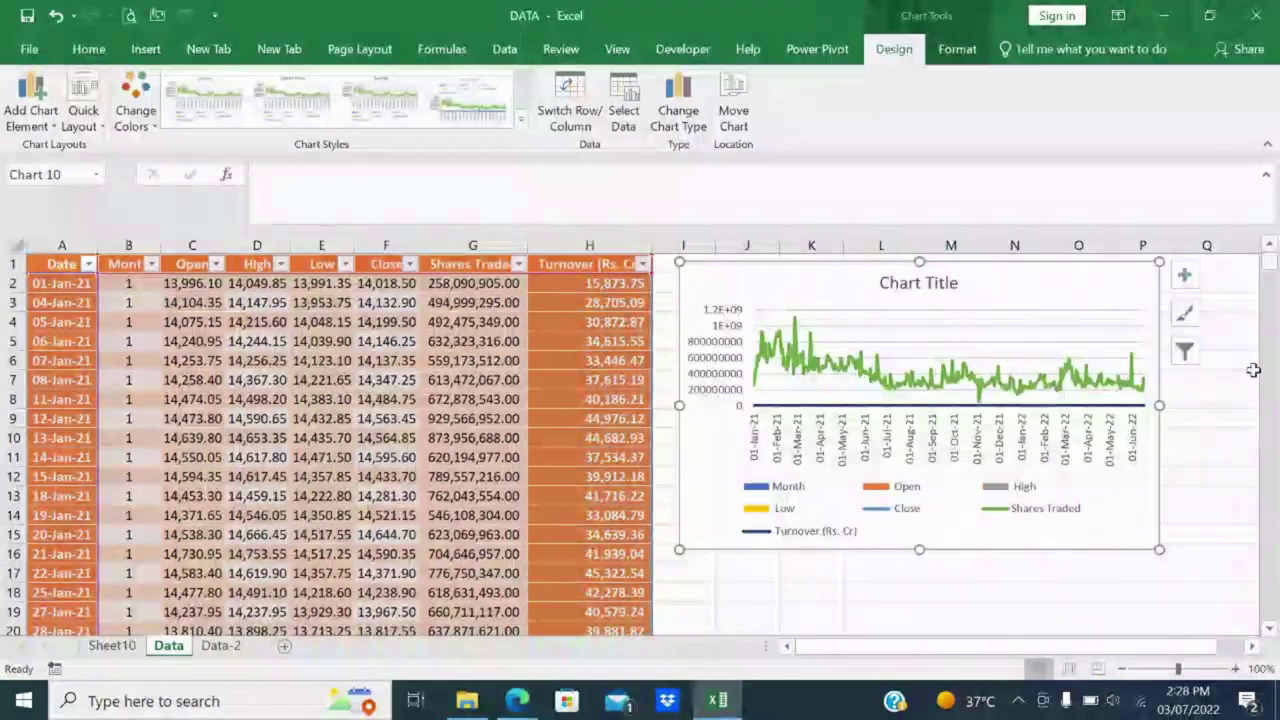
{"action": "left_click", "coordinate": [1185, 356]}
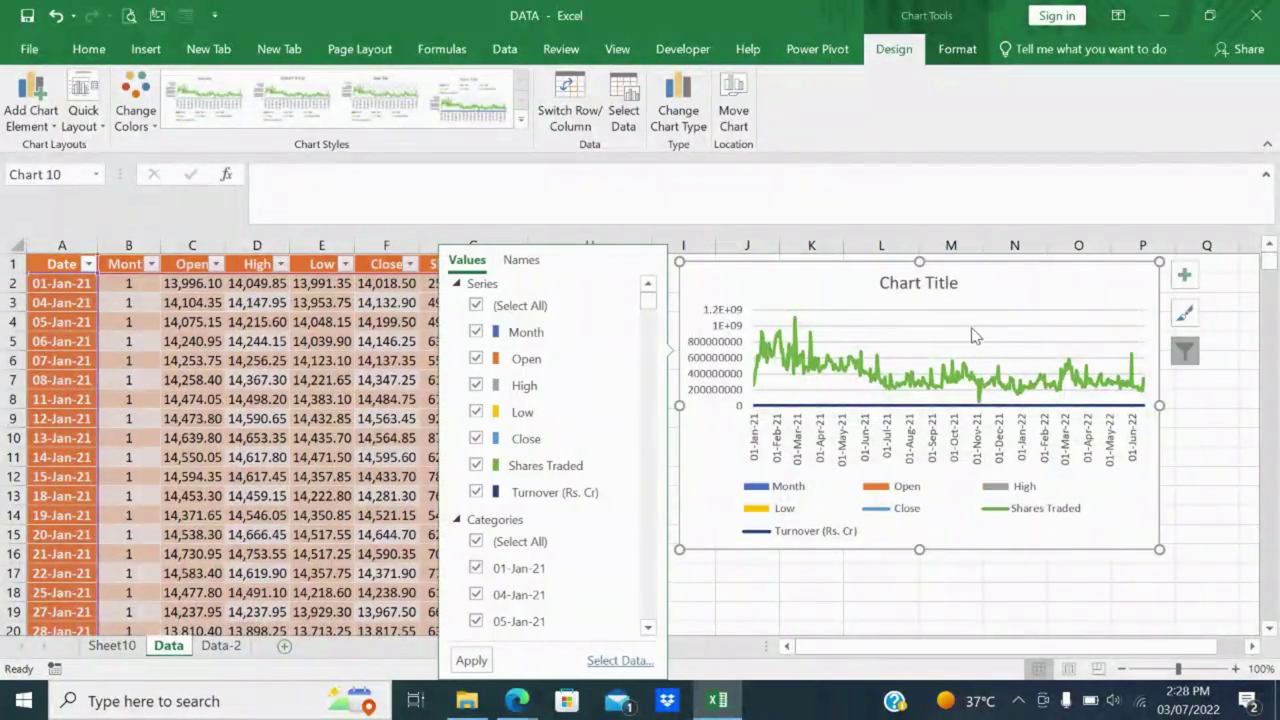
Replace the default chart title with 'example 1', then select cells M18:M19 to deselect.
{"action": "left_click", "coordinate": [958, 288]}
{"action": "double_click", "coordinate": [950, 287]}
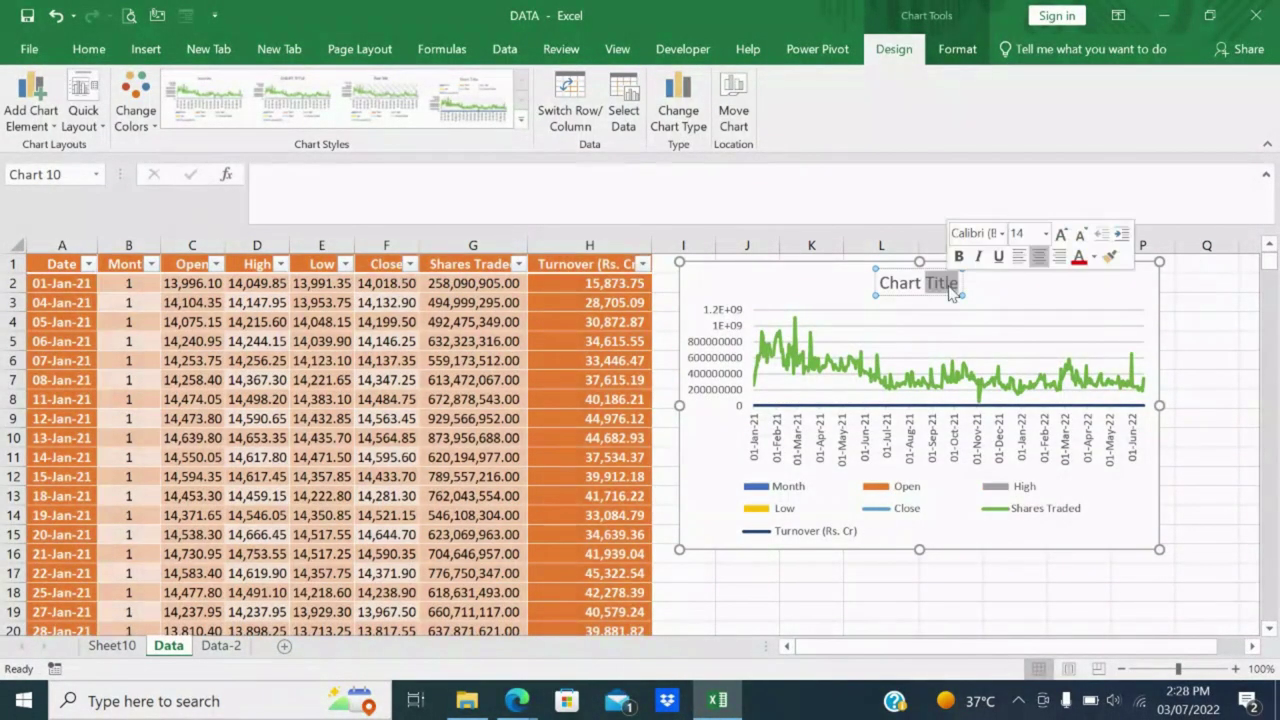
{"action": "triple_click", "coordinate": [958, 287]}
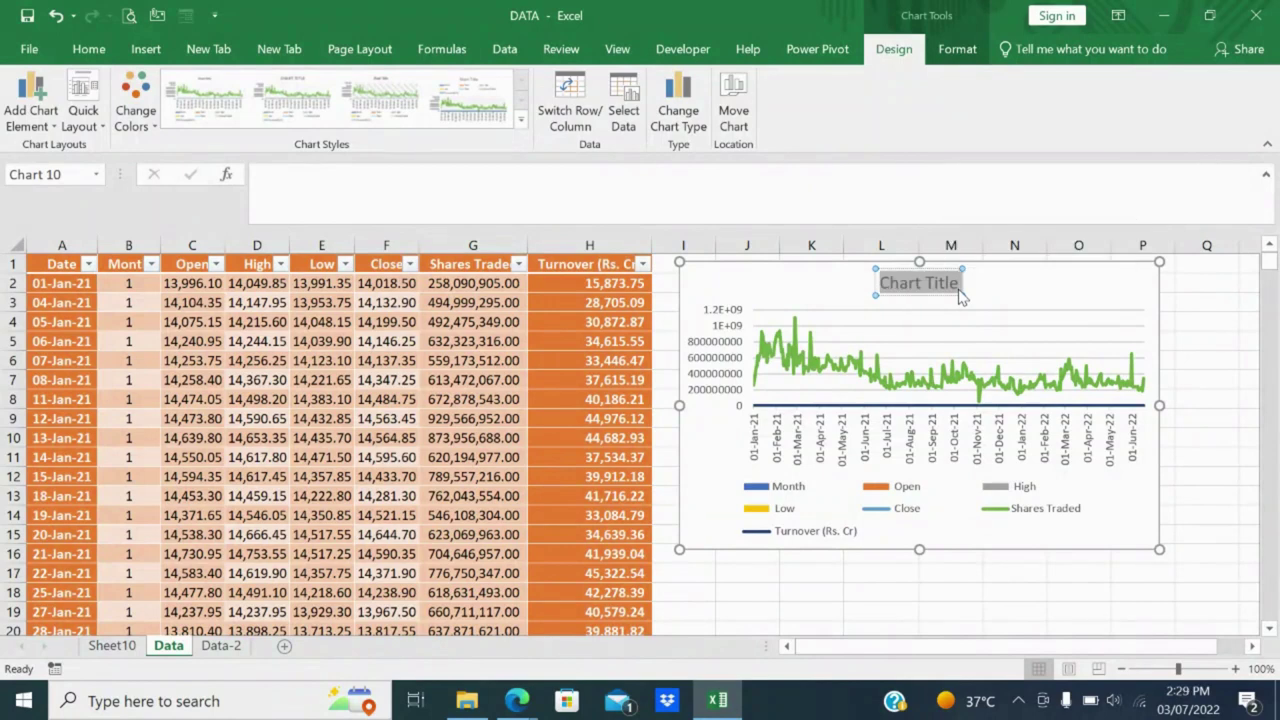
{"action": "type", "text": "DA"}
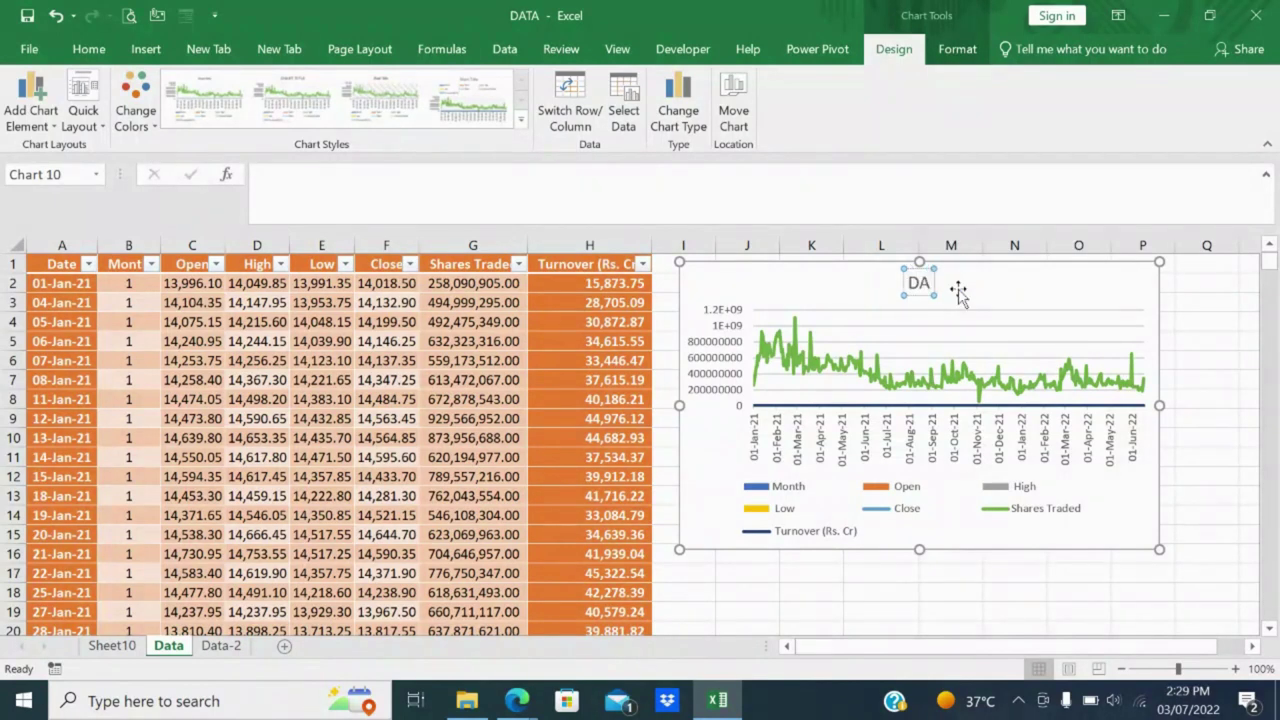
{"action": "type", "text": "TA"}
{"action": "key", "text": "BackSpace"}
{"action": "key", "text": "BackSpace"}
{"action": "key", "text": "BackSpace"}
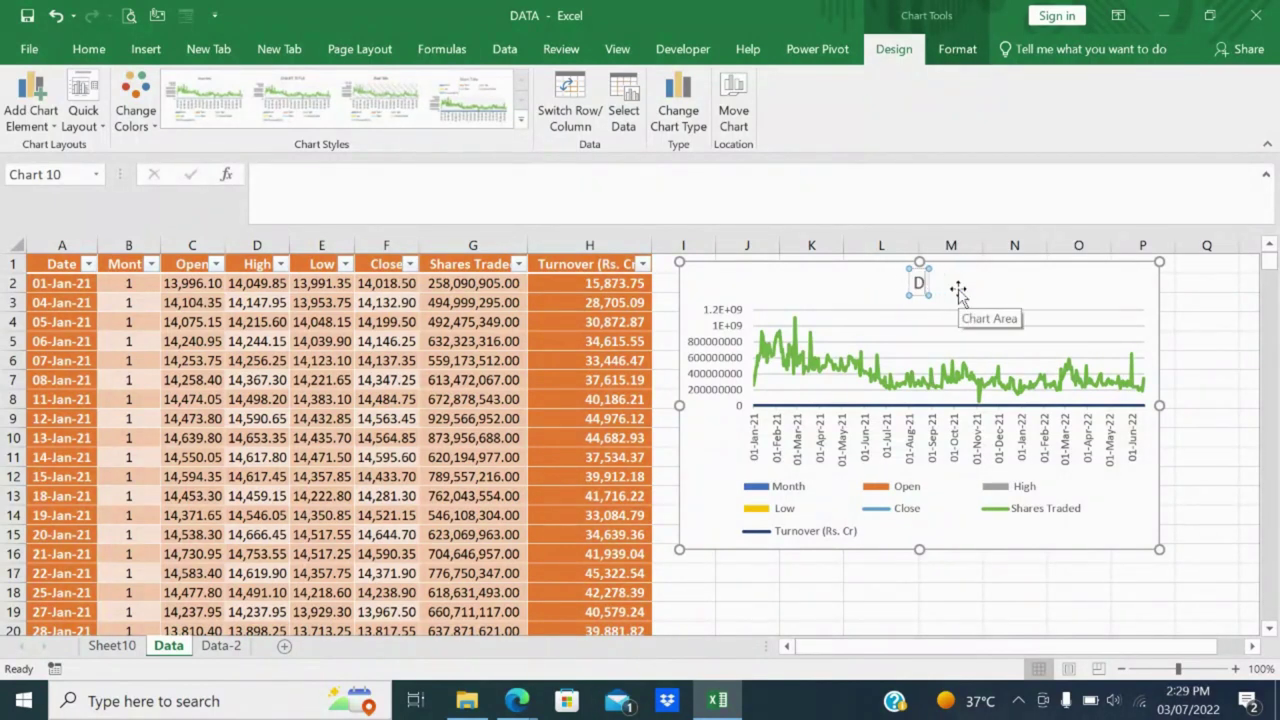
{"action": "key", "text": "BackSpace"}
{"action": "type", "text": "example"}
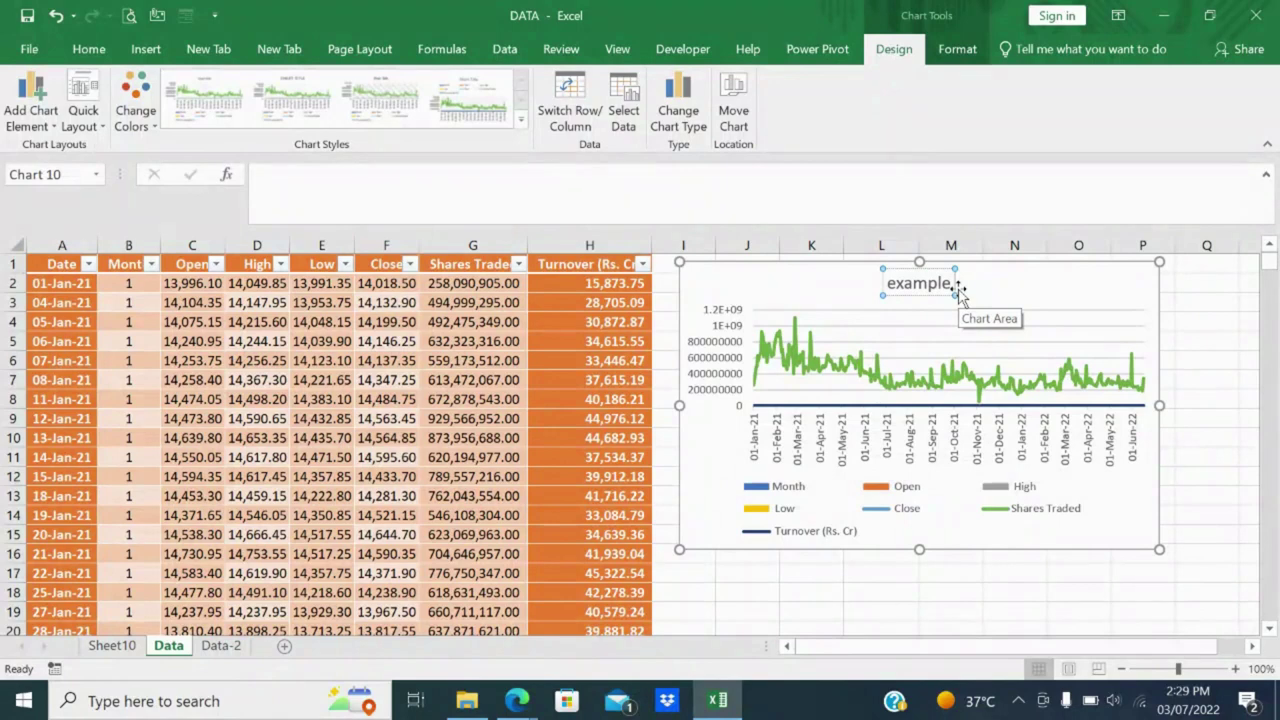
{"action": "type", "text": " 1"}
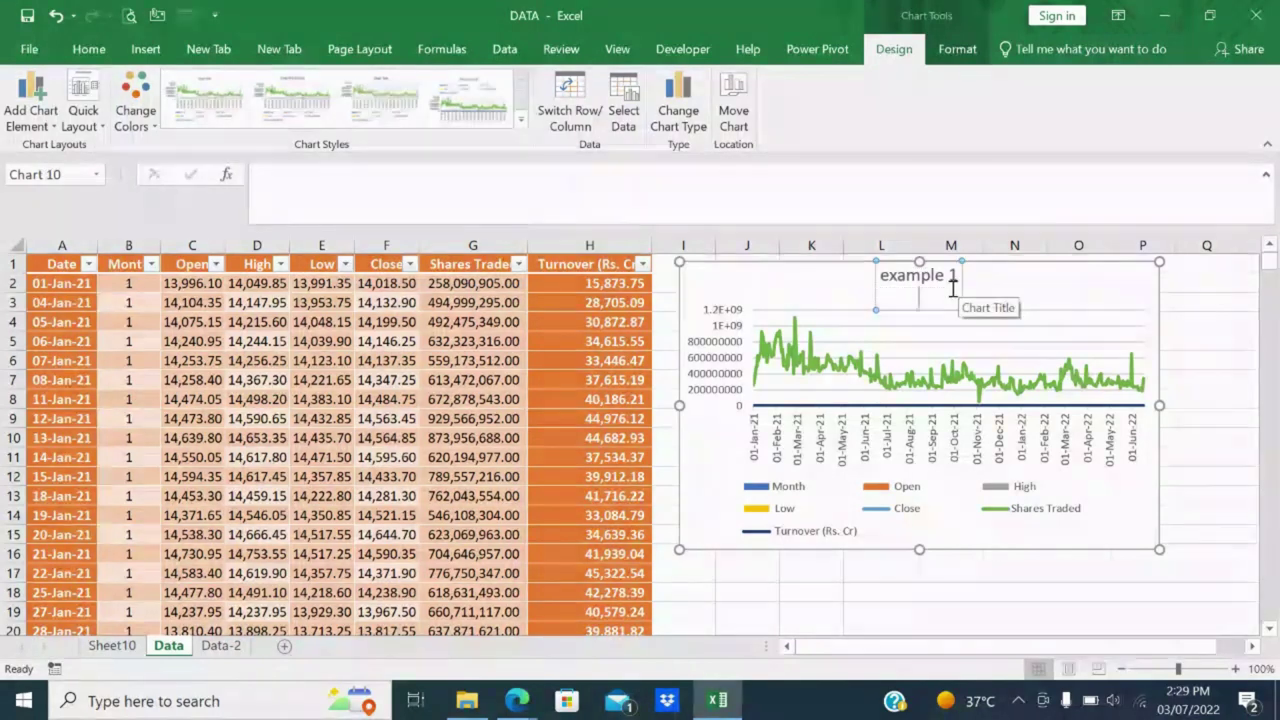
{"action": "left_click_drag", "start_coordinate": [975, 592], "coordinate": [980, 605]}
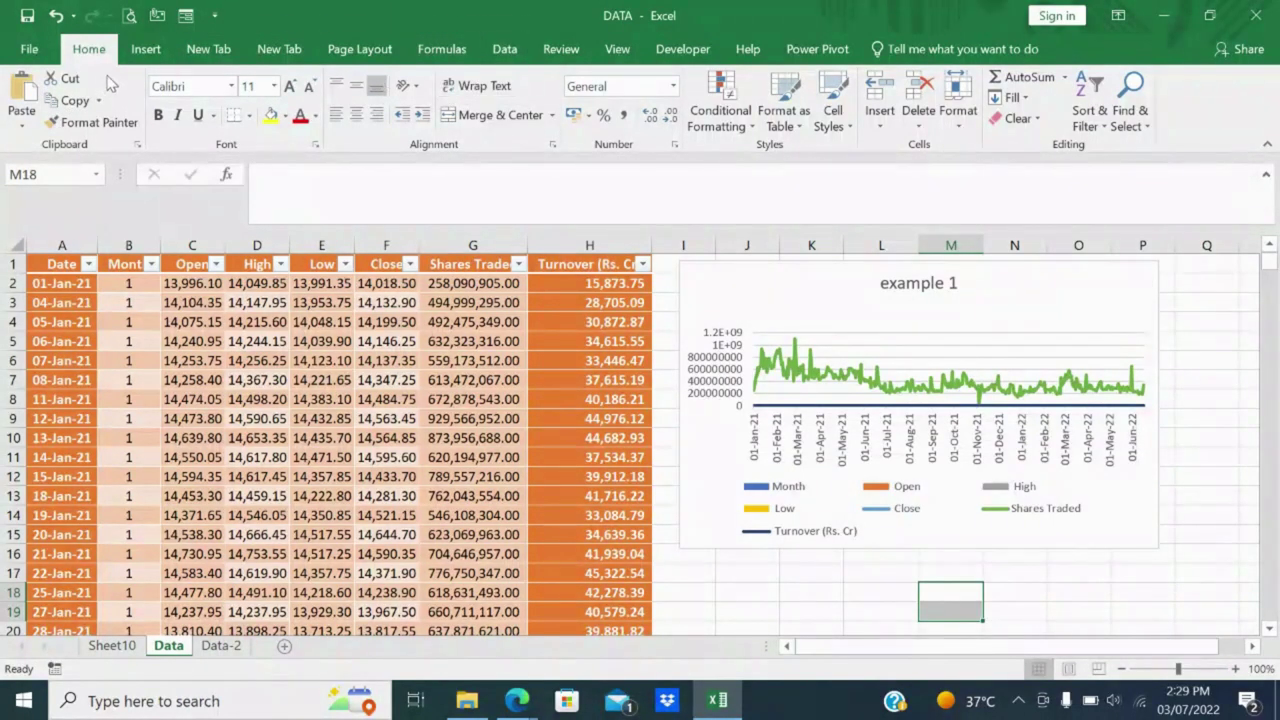
Delete the example 1 chart, then preview and dismiss the Column chart choices.
{"action": "left_click", "coordinate": [160, 54]}
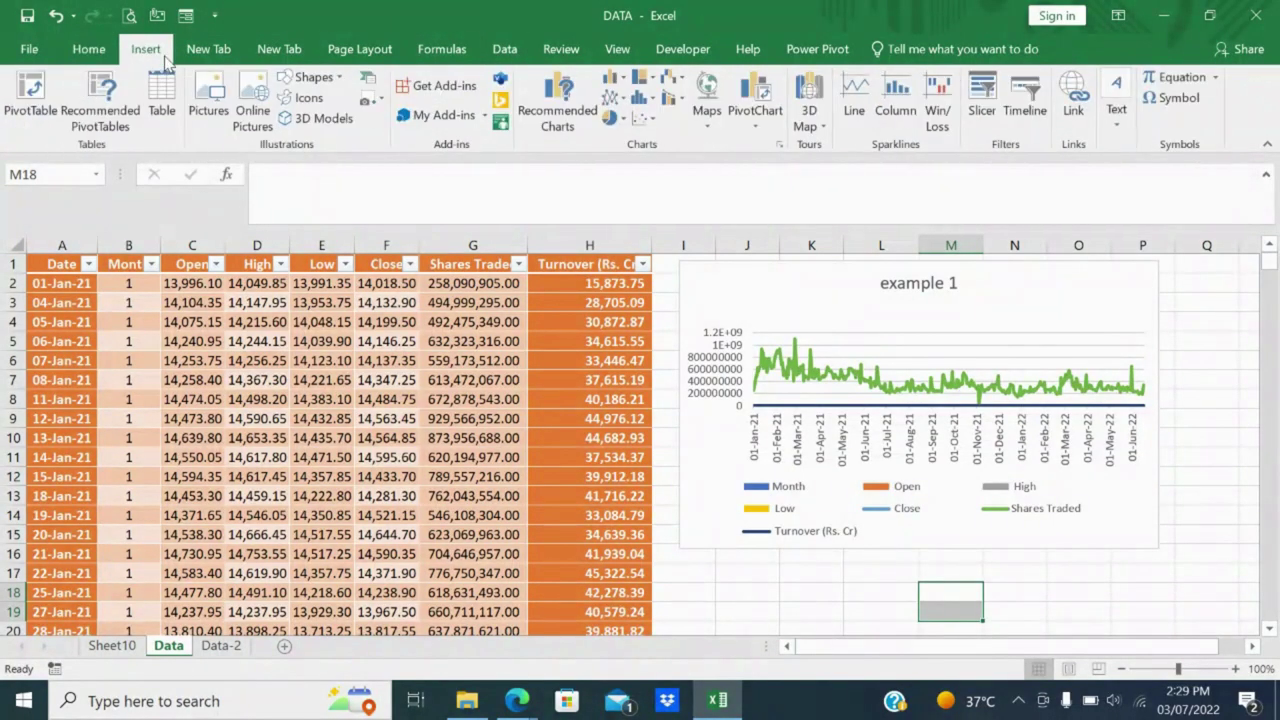
{"action": "left_click", "coordinate": [1078, 287]}
{"action": "key", "text": "Delete"}
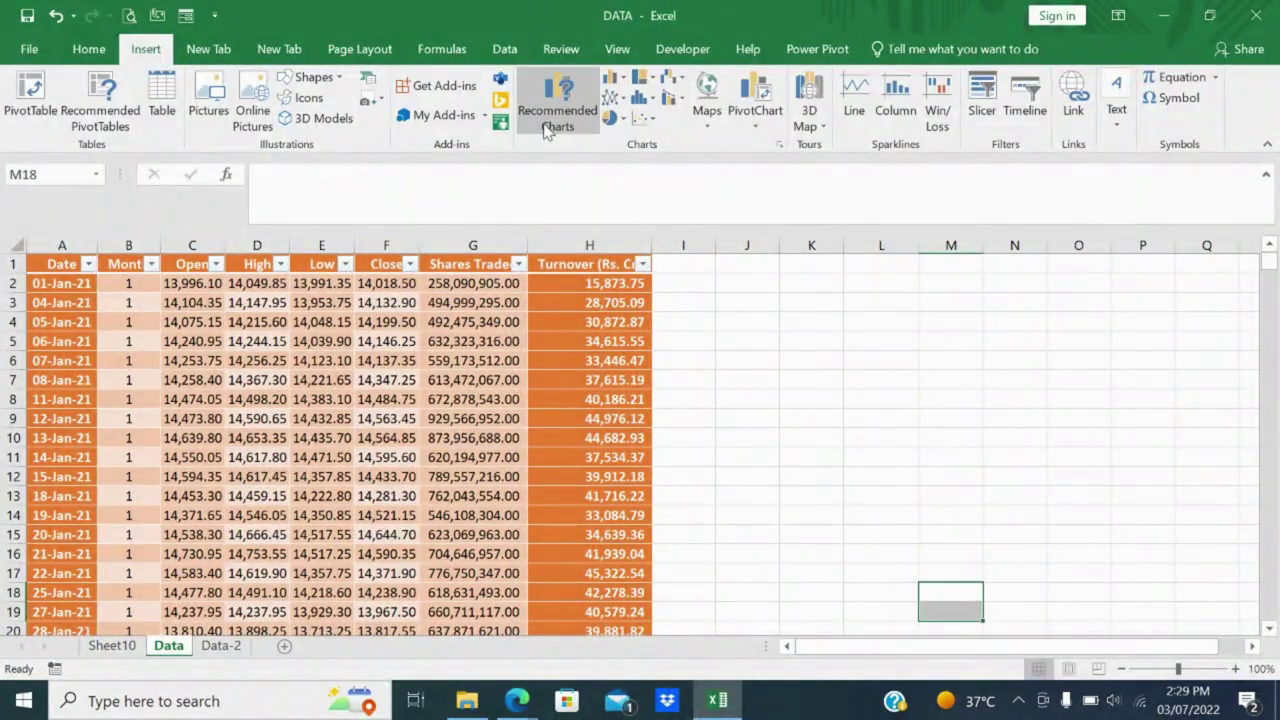
{"action": "left_click", "coordinate": [621, 86]}
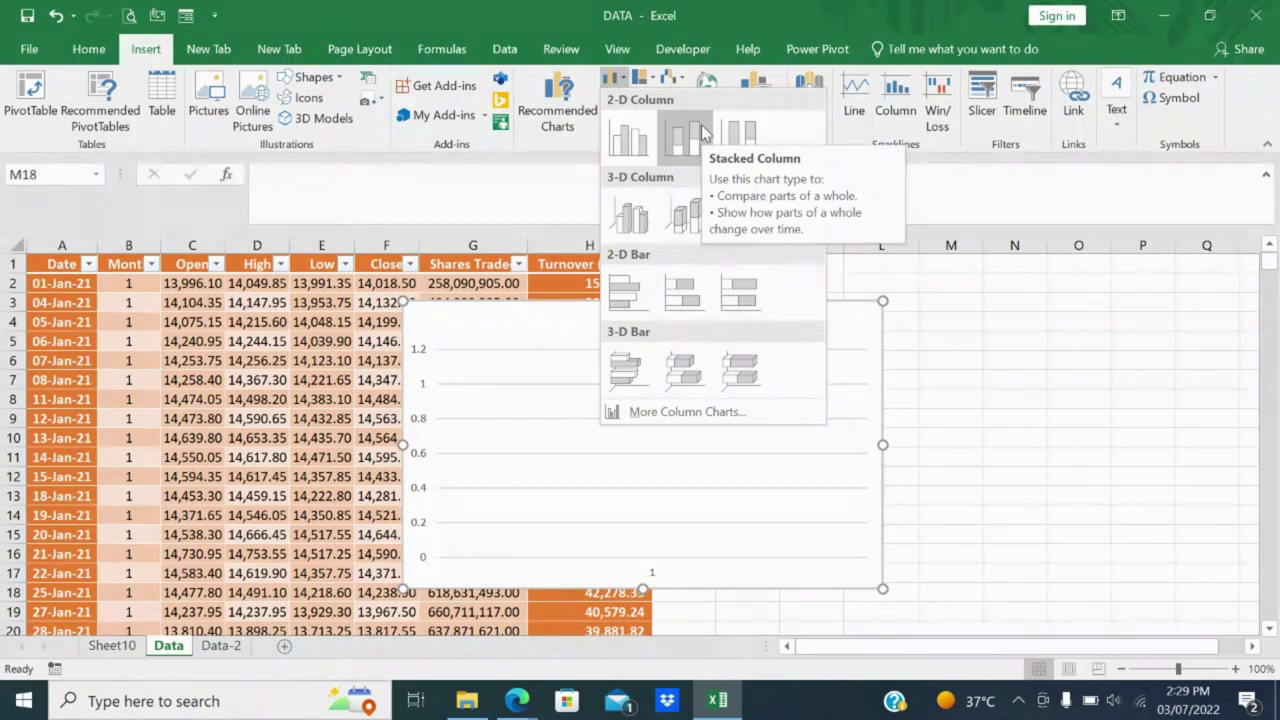
{"action": "left_click", "coordinate": [985, 262]}
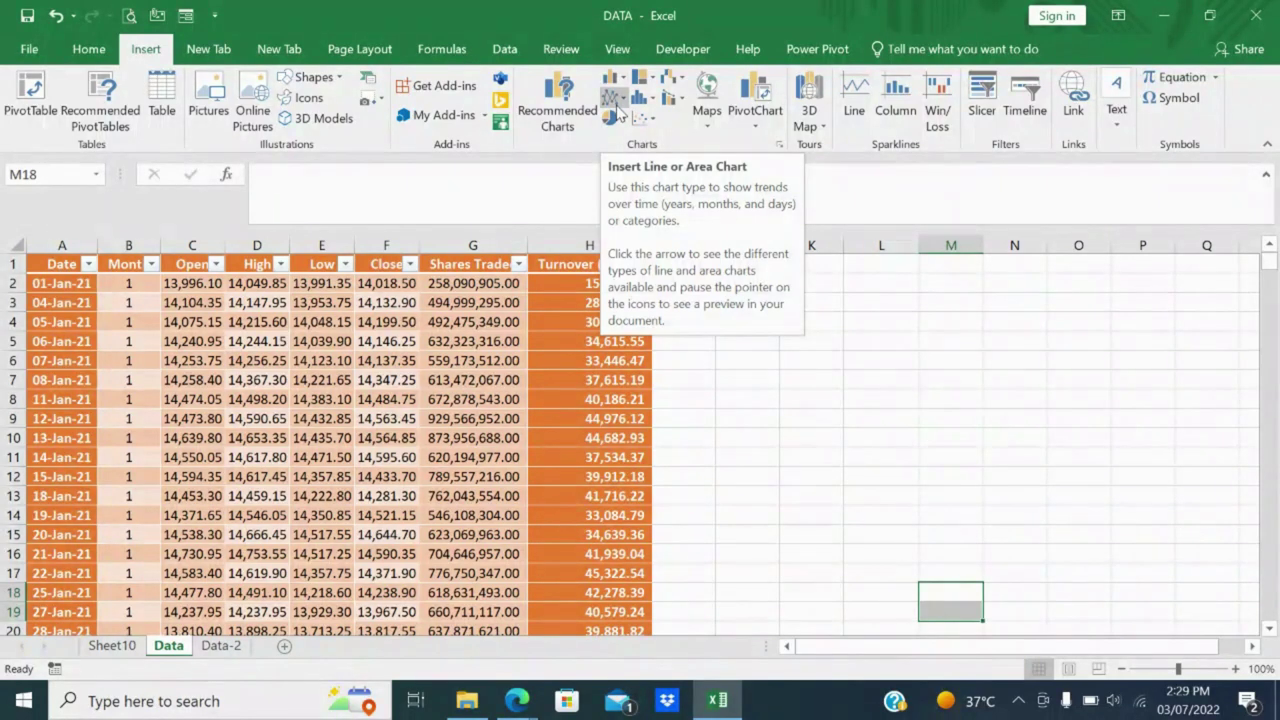
Insert and delete a blank line chart, then show the Pie and Doughnut chart choices.
{"action": "left_click", "coordinate": [617, 110]}
{"action": "left_click", "coordinate": [846, 158]}
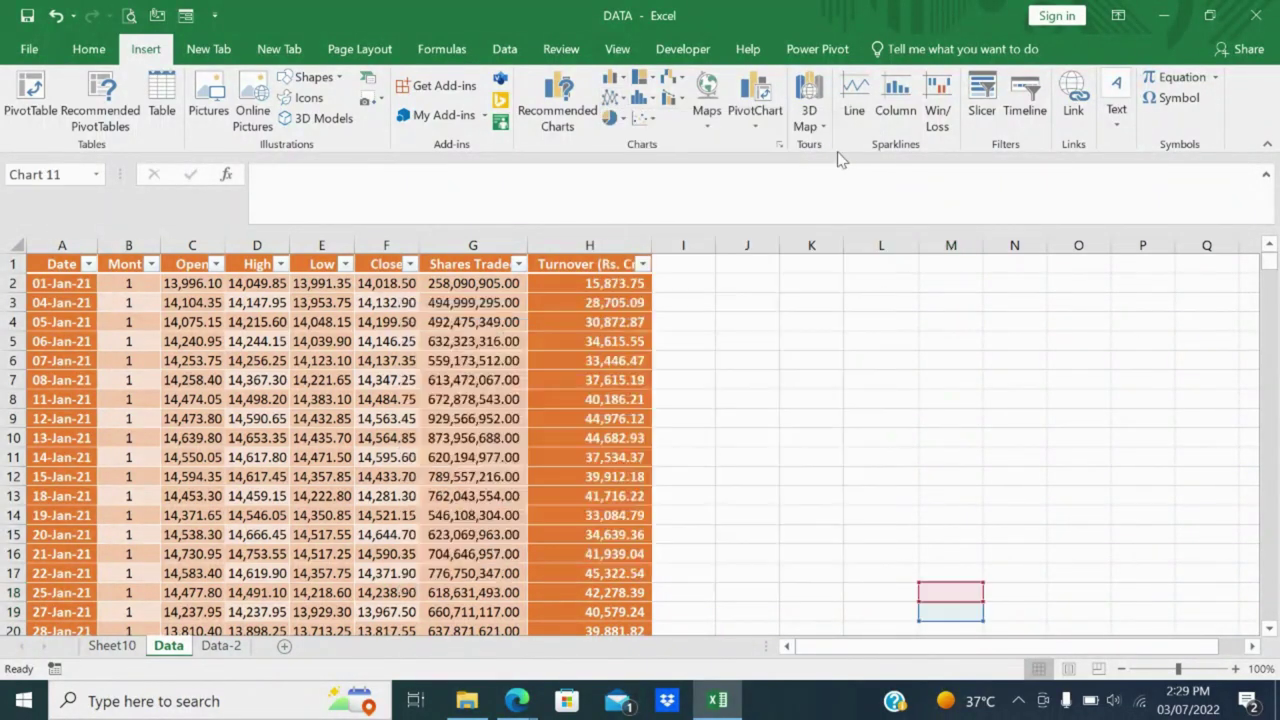
{"action": "mouse_move", "coordinate": [763, 303]}
{"action": "left_mouse_down"}
{"action": "mouse_move", "coordinate": [993, 306]}
{"action": "mouse_move", "coordinate": [1040, 255]}
{"action": "left_mouse_up"}
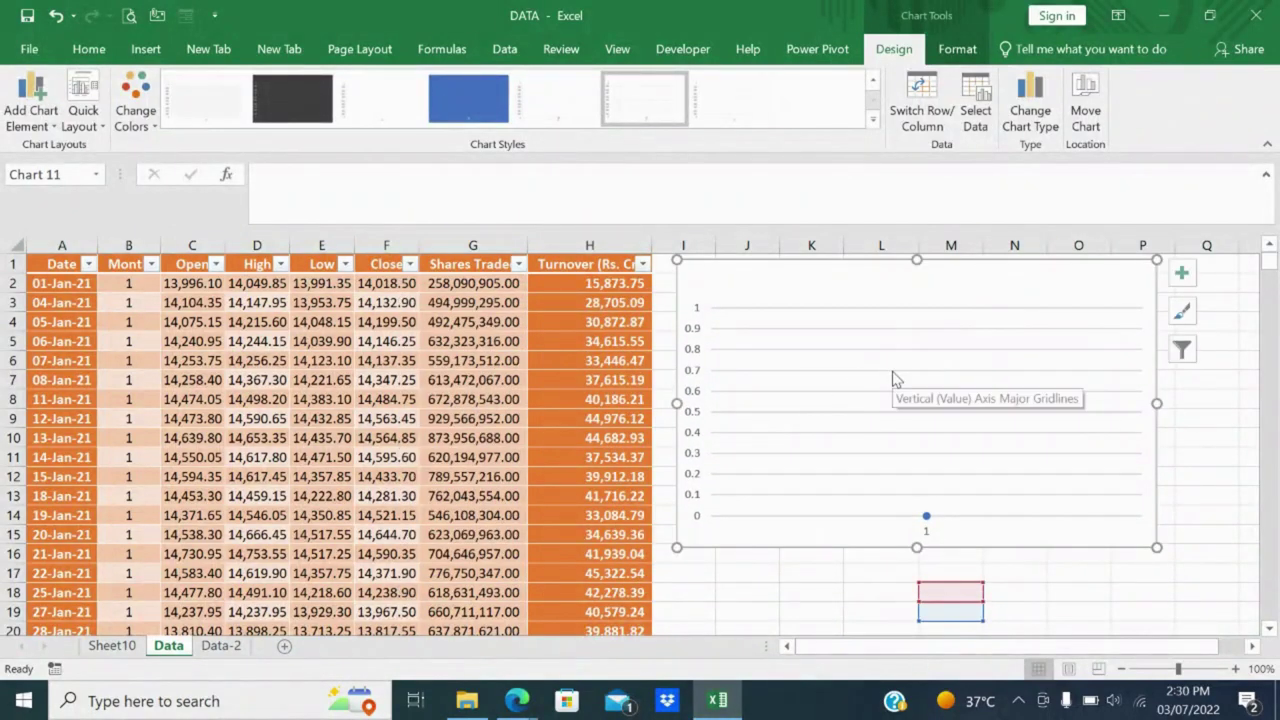
{"action": "key", "text": "Delete"}
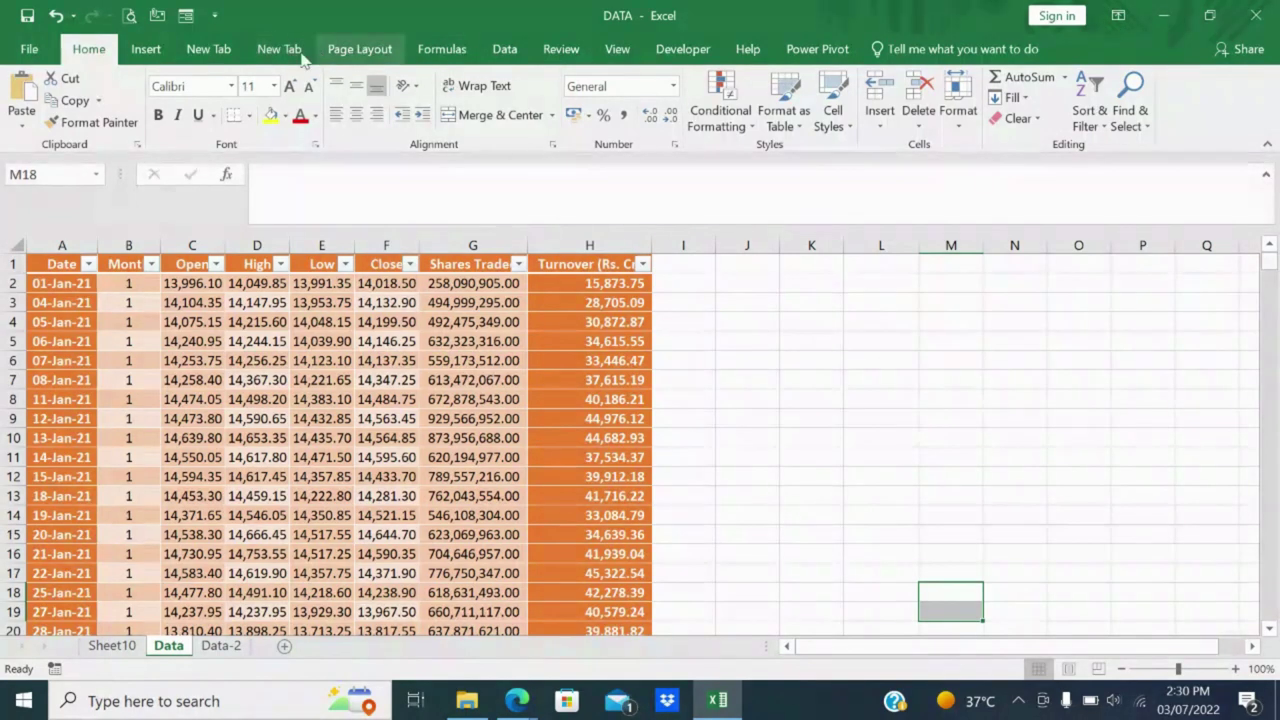
{"action": "left_click", "coordinate": [145, 49]}
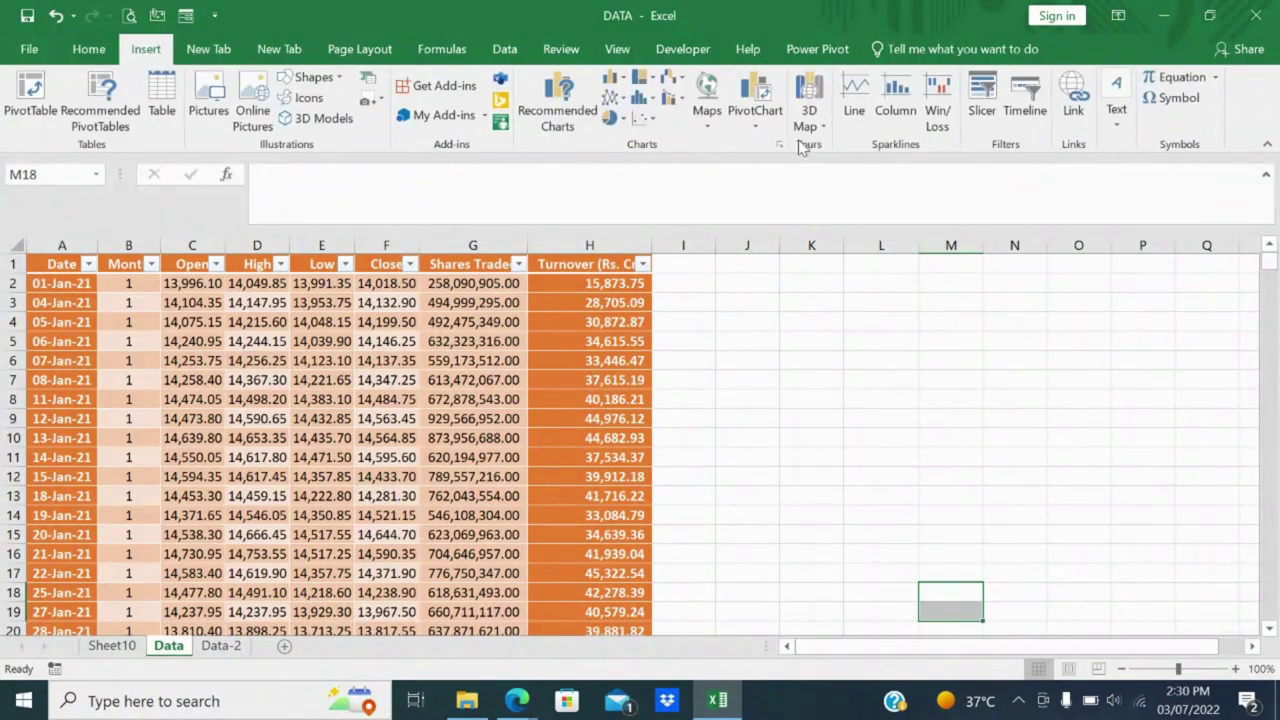
{"action": "left_click", "coordinate": [619, 118]}
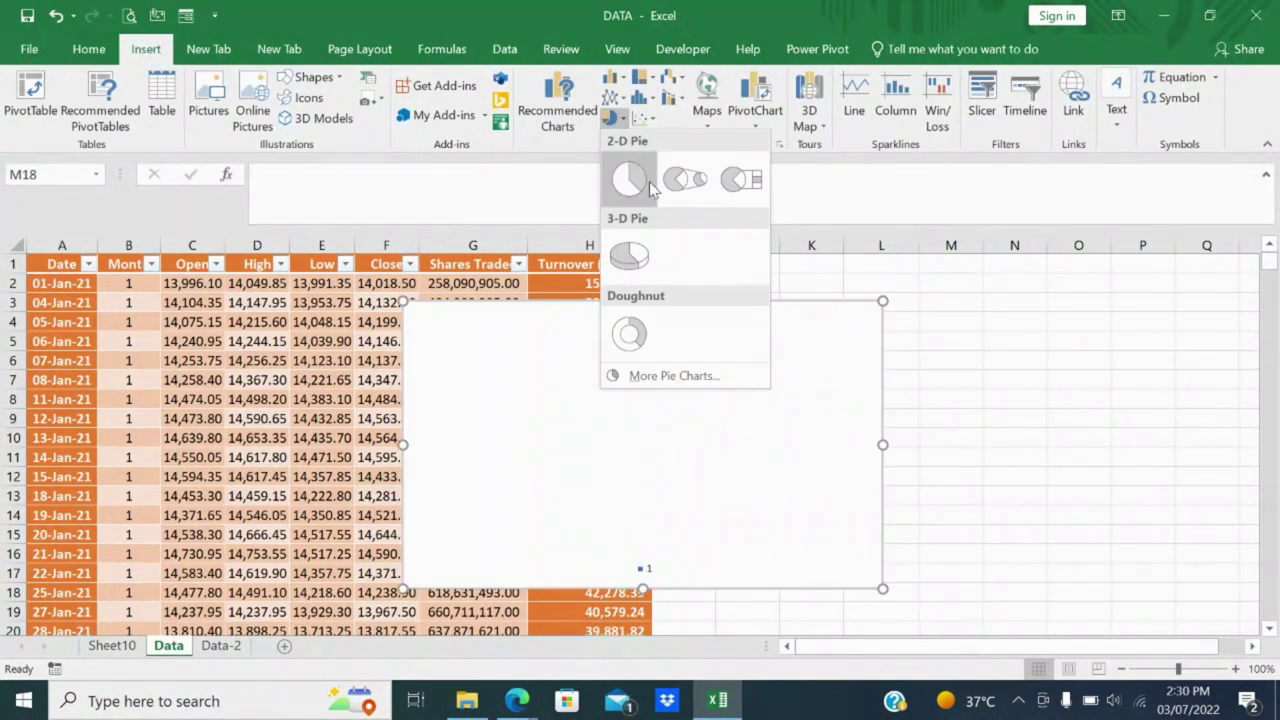
{"action": "left_click", "coordinate": [643, 255]}
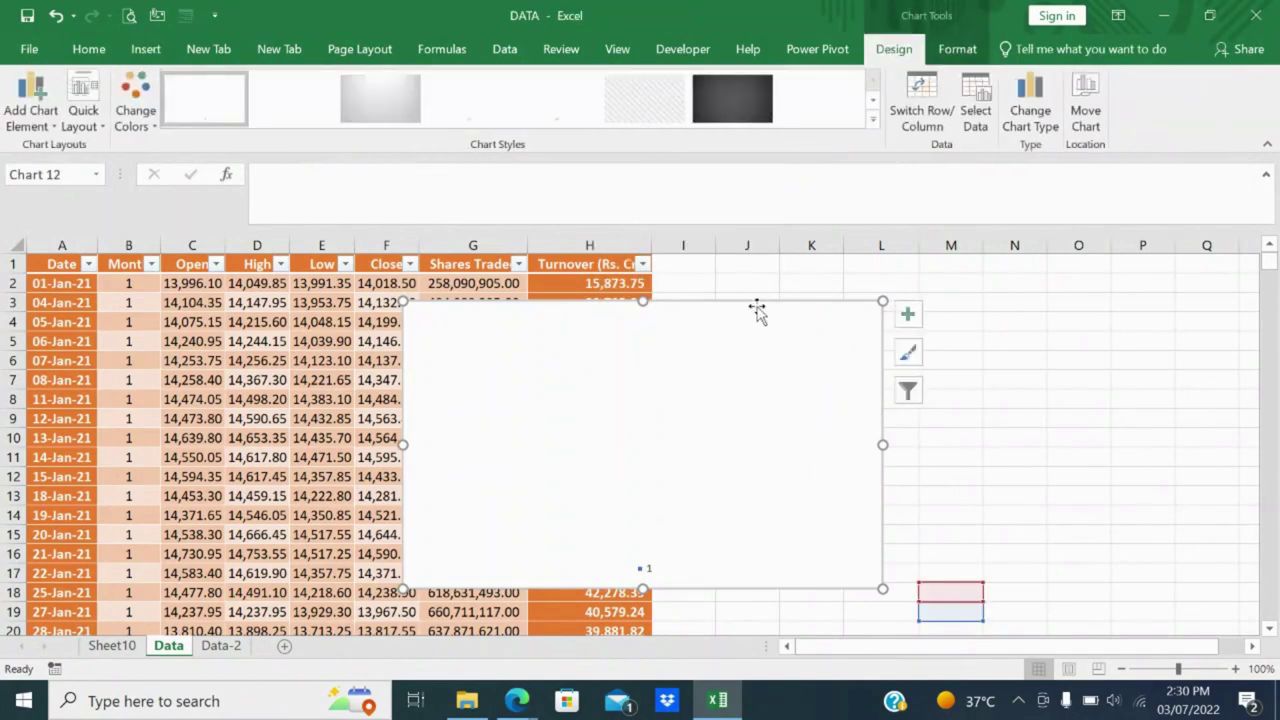
{"action": "mouse_move", "coordinate": [757, 309]}
{"action": "left_mouse_down"}
{"action": "mouse_move", "coordinate": [934, 322]}
{"action": "mouse_move", "coordinate": [1061, 261]}
{"action": "left_mouse_up"}
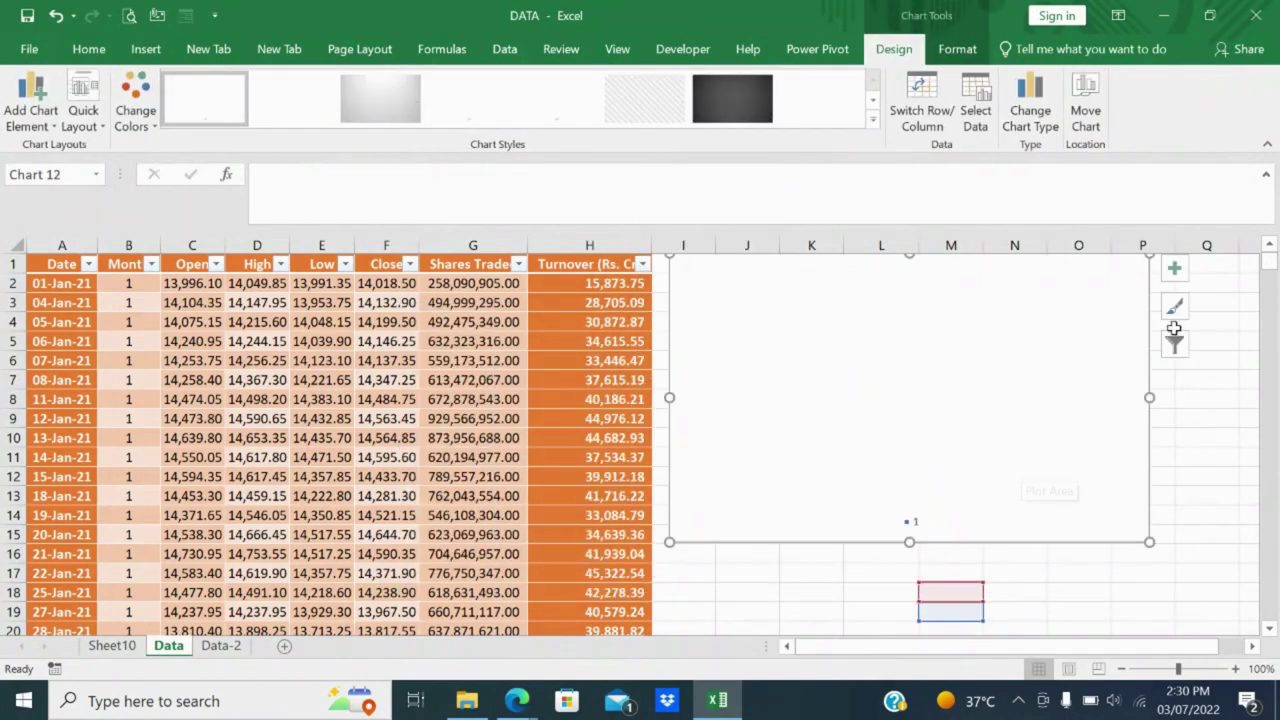
{"action": "left_click", "coordinate": [1176, 346]}
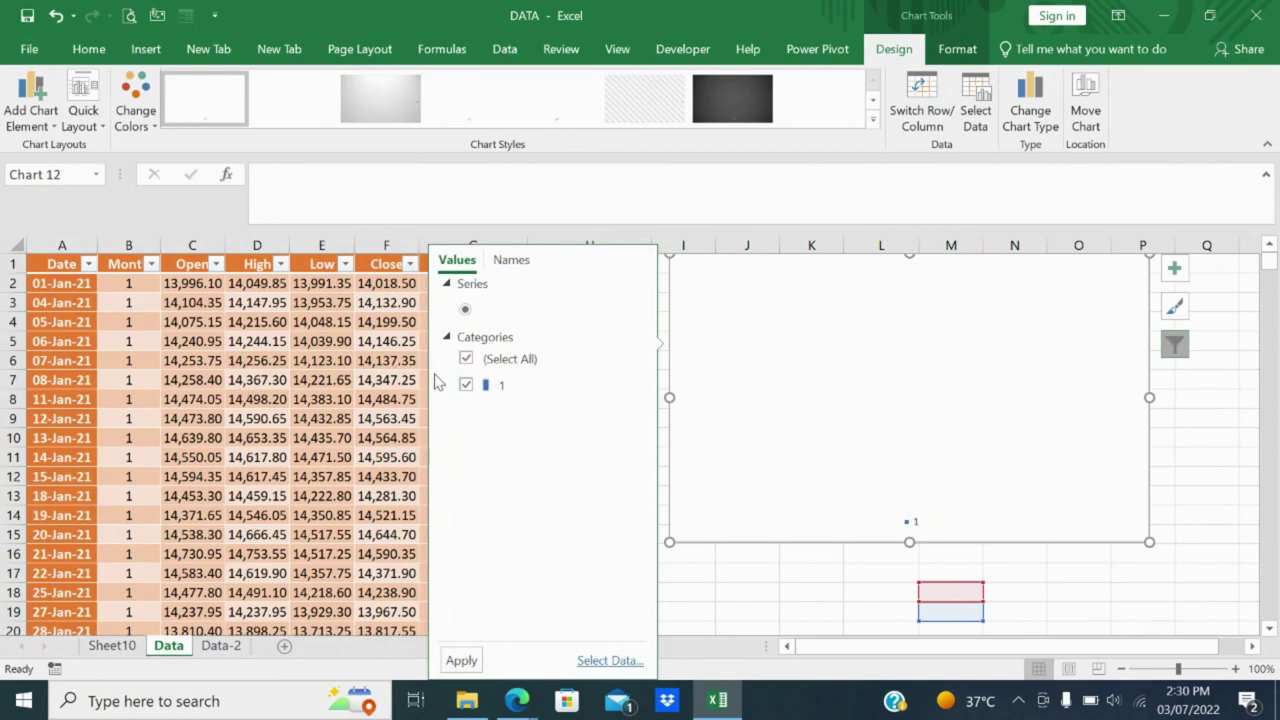
{"action": "left_click", "coordinate": [465, 358]}
{"action": "left_click", "coordinate": [465, 386]}
{"action": "left_click", "coordinate": [609, 661]}
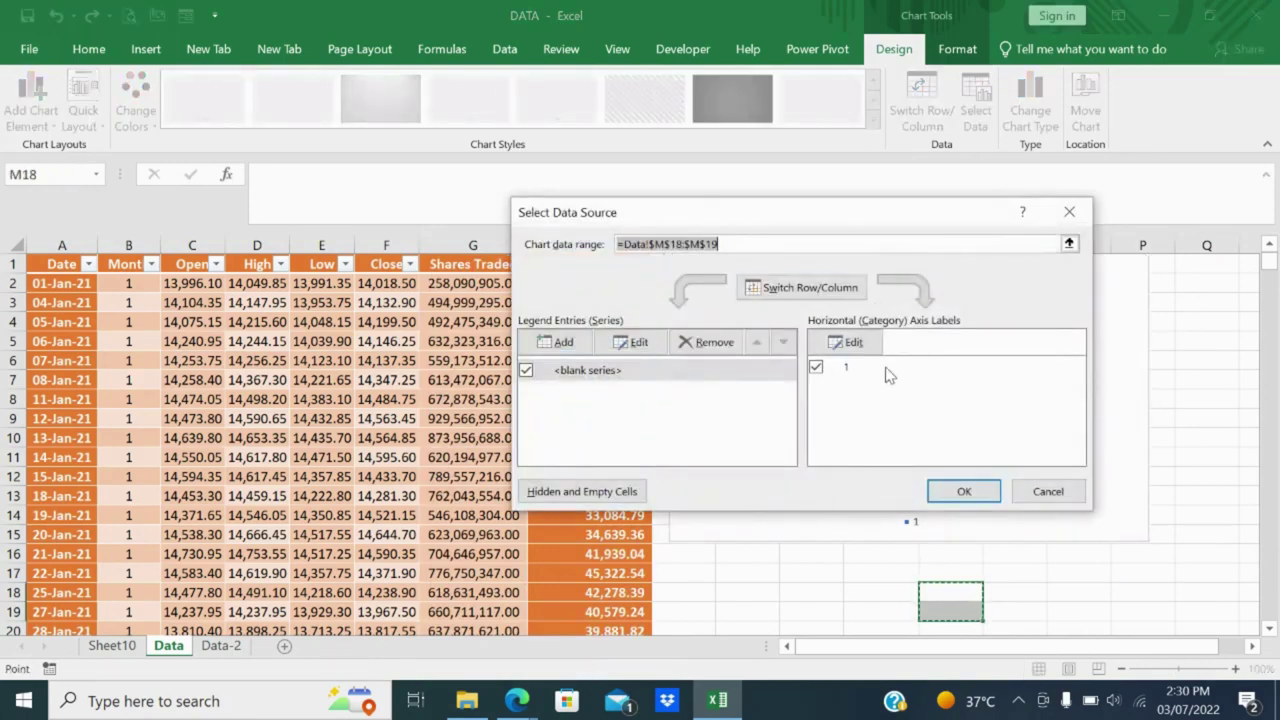
{"action": "left_click", "coordinate": [955, 488]}
{"action": "left_click", "coordinate": [543, 417]}
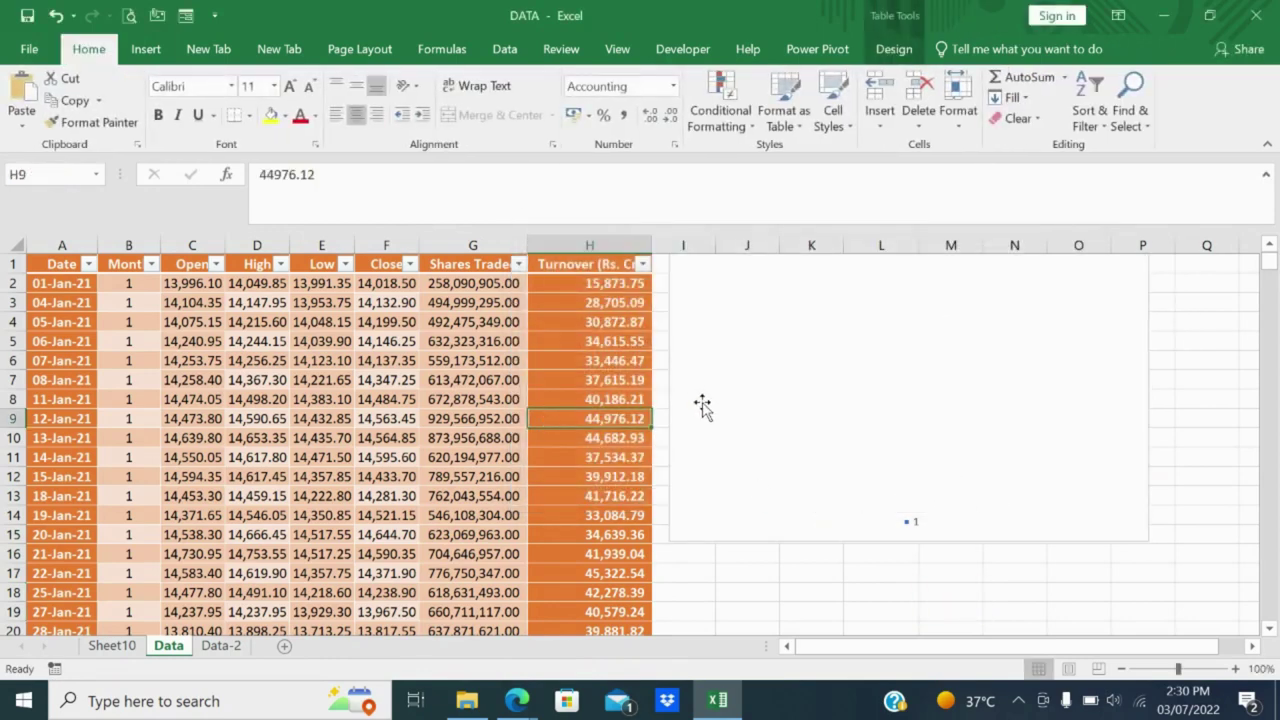
{"action": "left_click", "coordinate": [698, 406]}
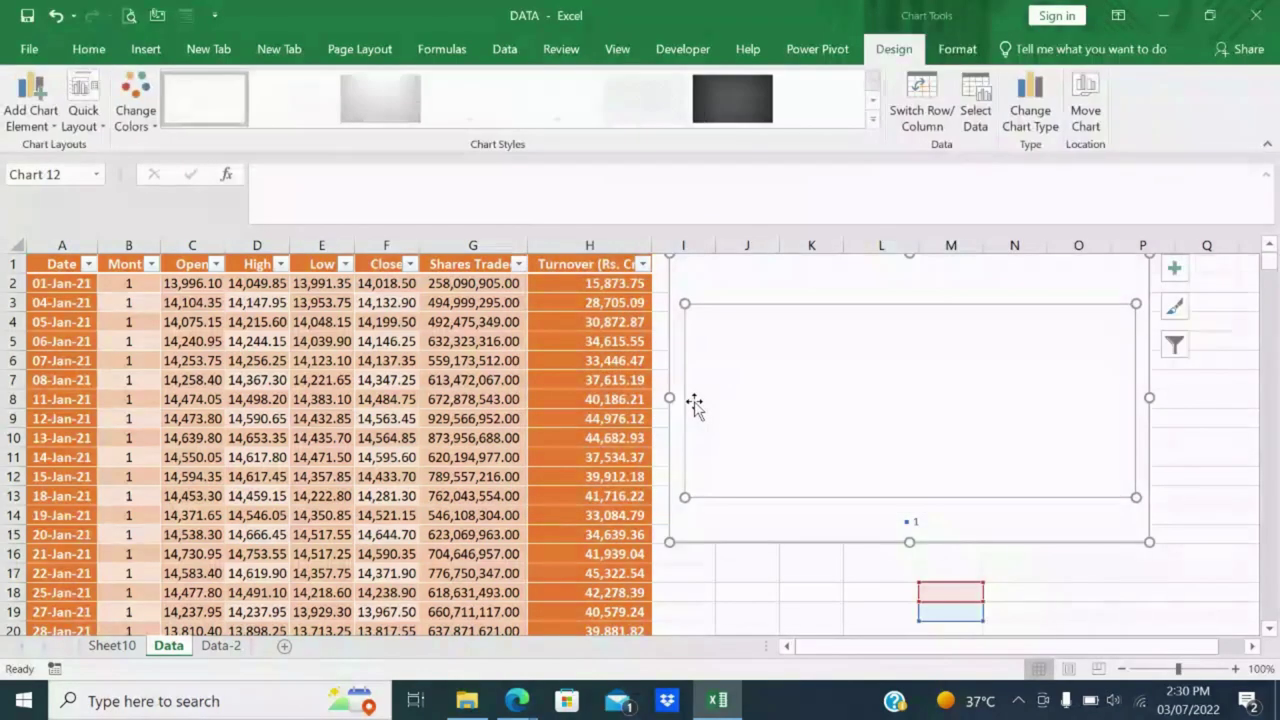
{"action": "left_click", "coordinate": [551, 378]}
{"action": "left_click", "coordinate": [716, 352]}
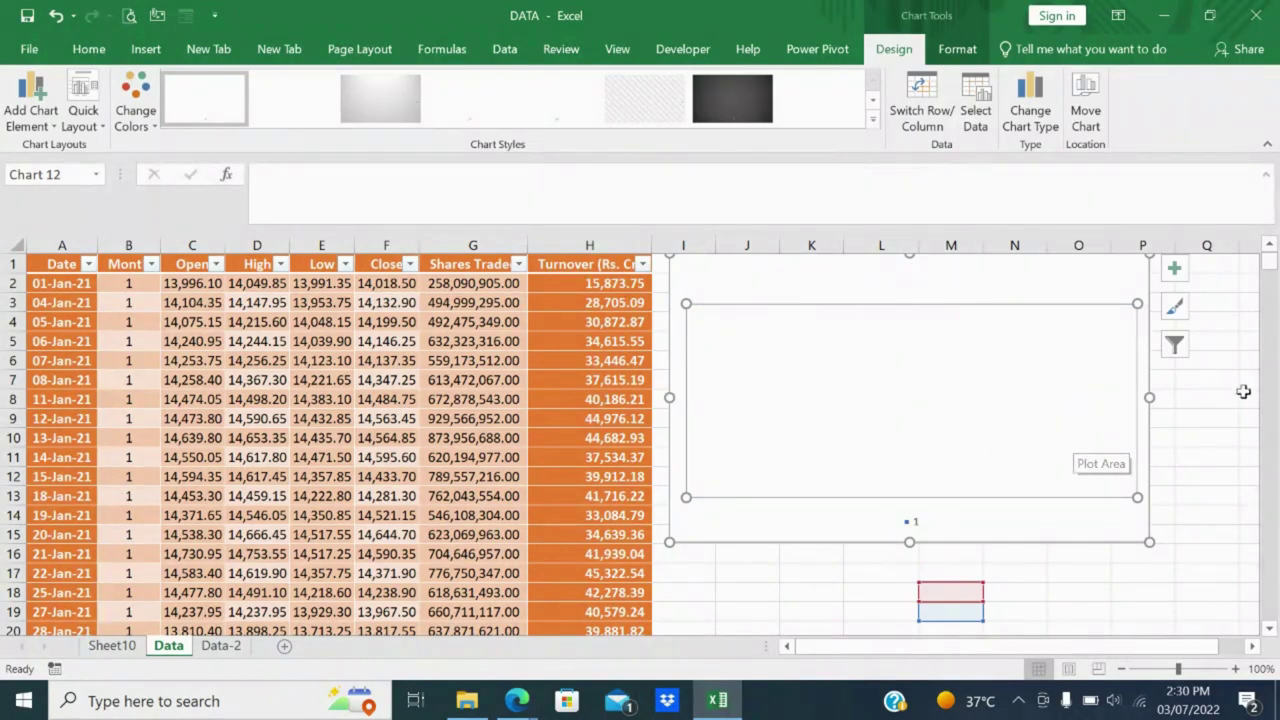
{"action": "left_click", "coordinate": [1105, 415]}
{"action": "left_click", "coordinate": [1108, 414]}
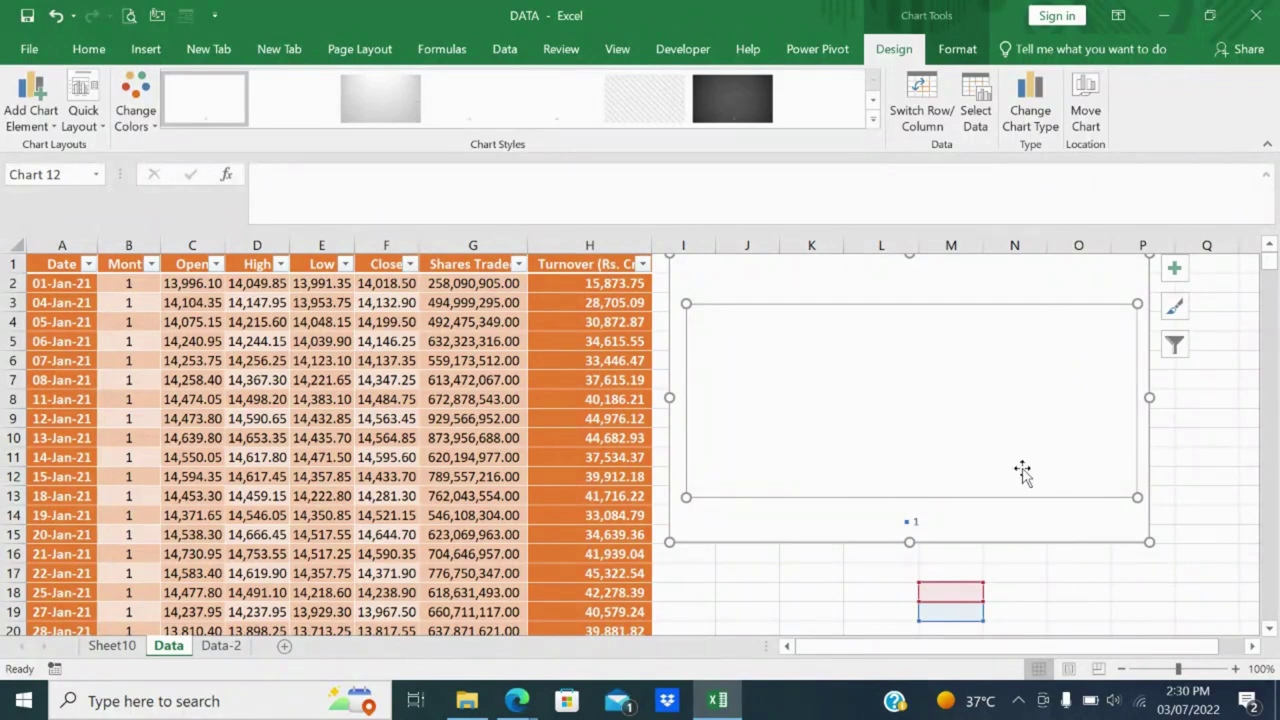
{"action": "key", "text": "Delete"}
Insert a pie chart of the price table starting from cell E2.
{"action": "left_click_drag", "start_coordinate": [746, 437], "coordinate": [746, 456]}
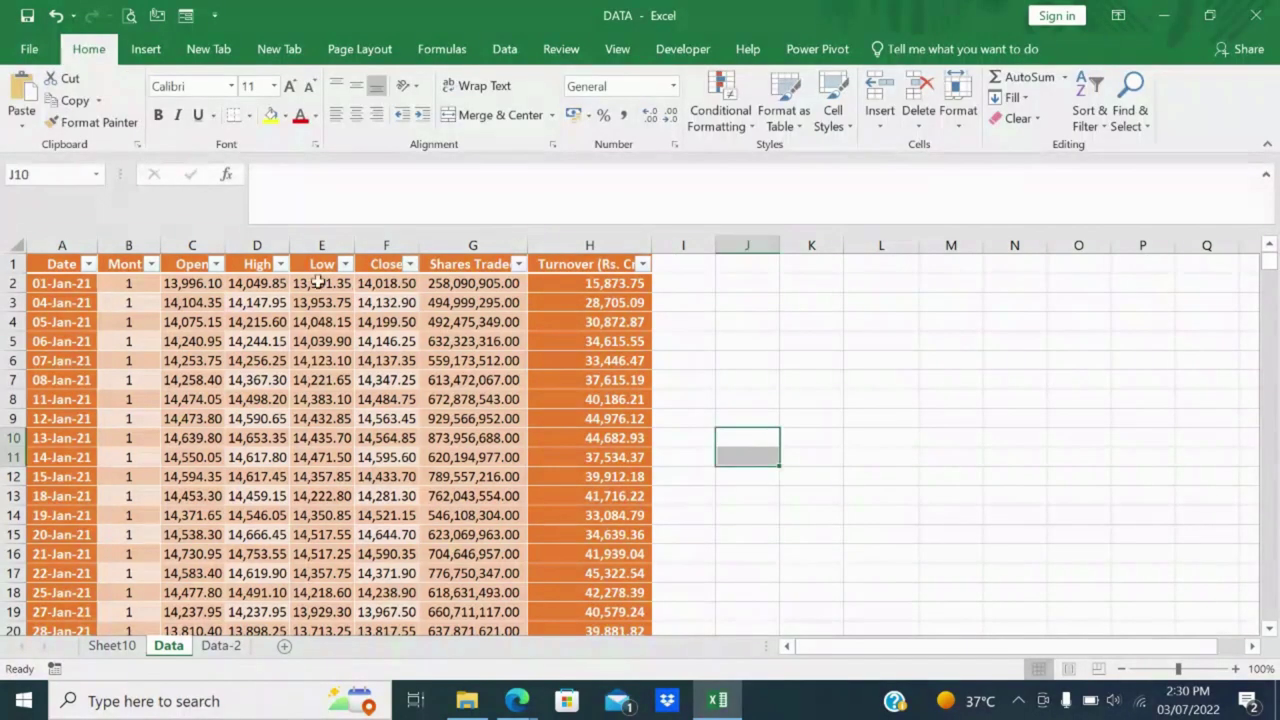
{"action": "left_click", "coordinate": [316, 283]}
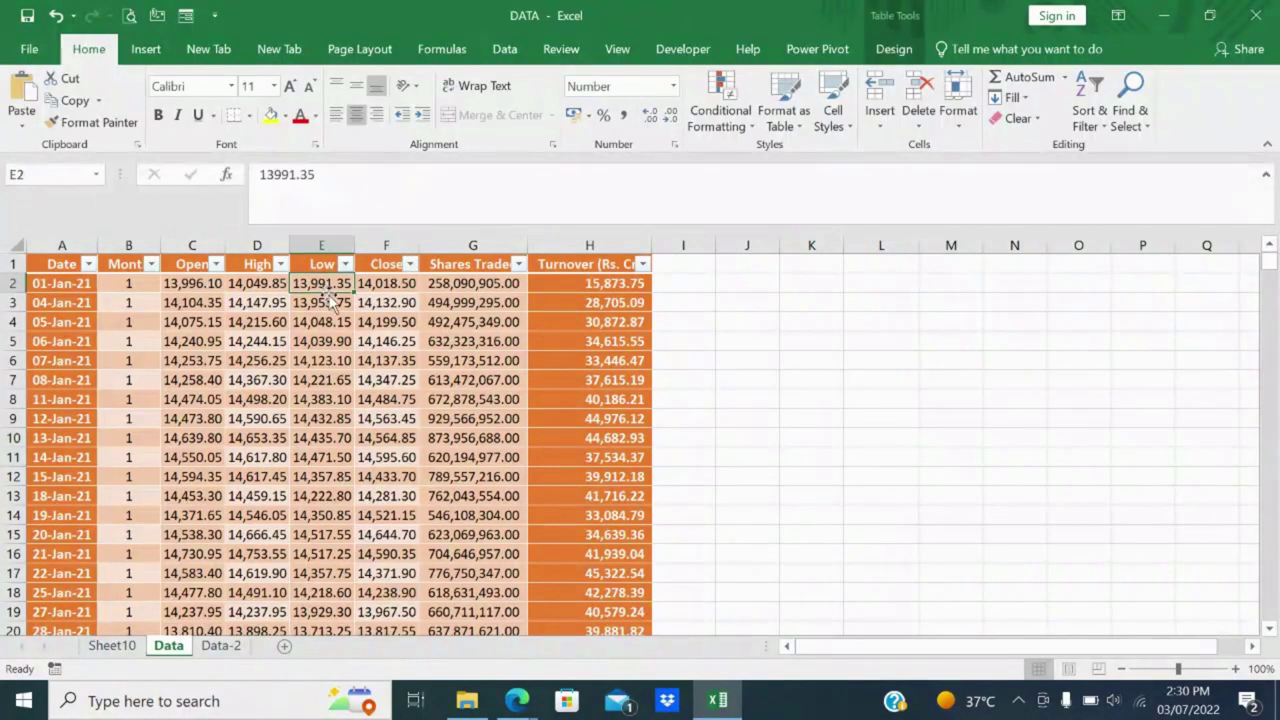
{"action": "left_click", "coordinate": [146, 49]}
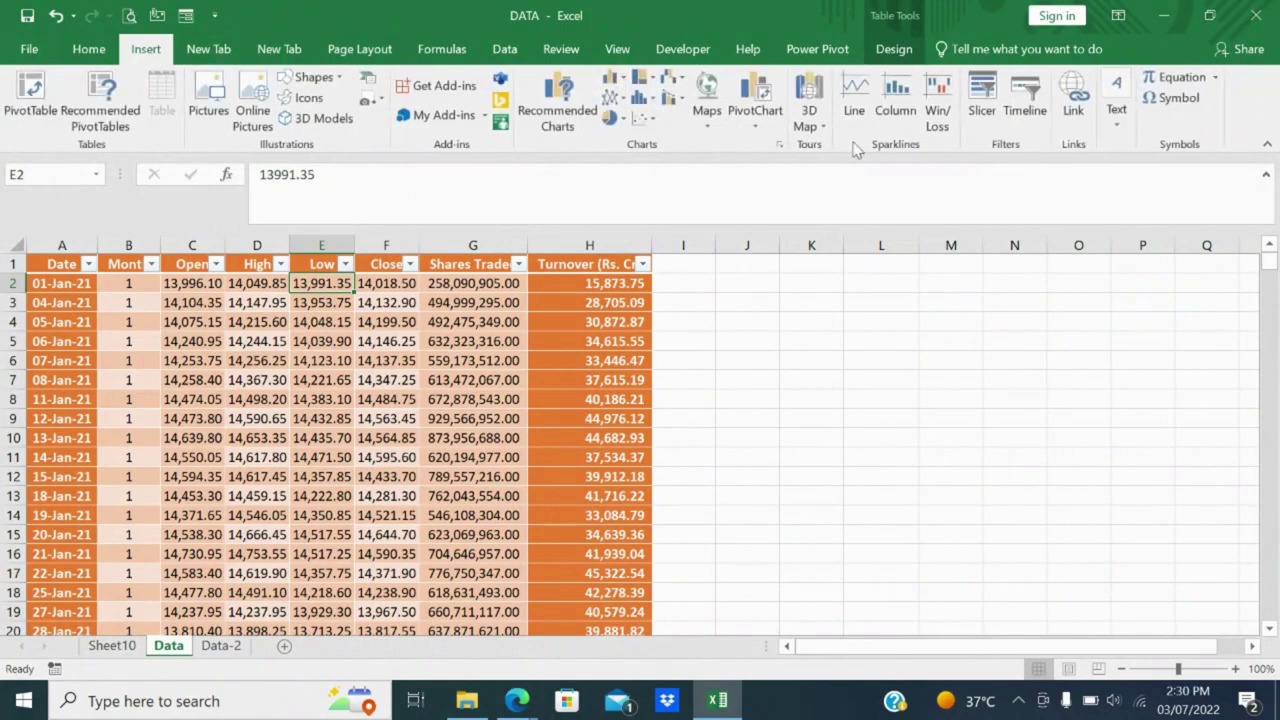
{"action": "left_click", "coordinate": [619, 119]}
{"action": "left_click", "coordinate": [677, 188]}
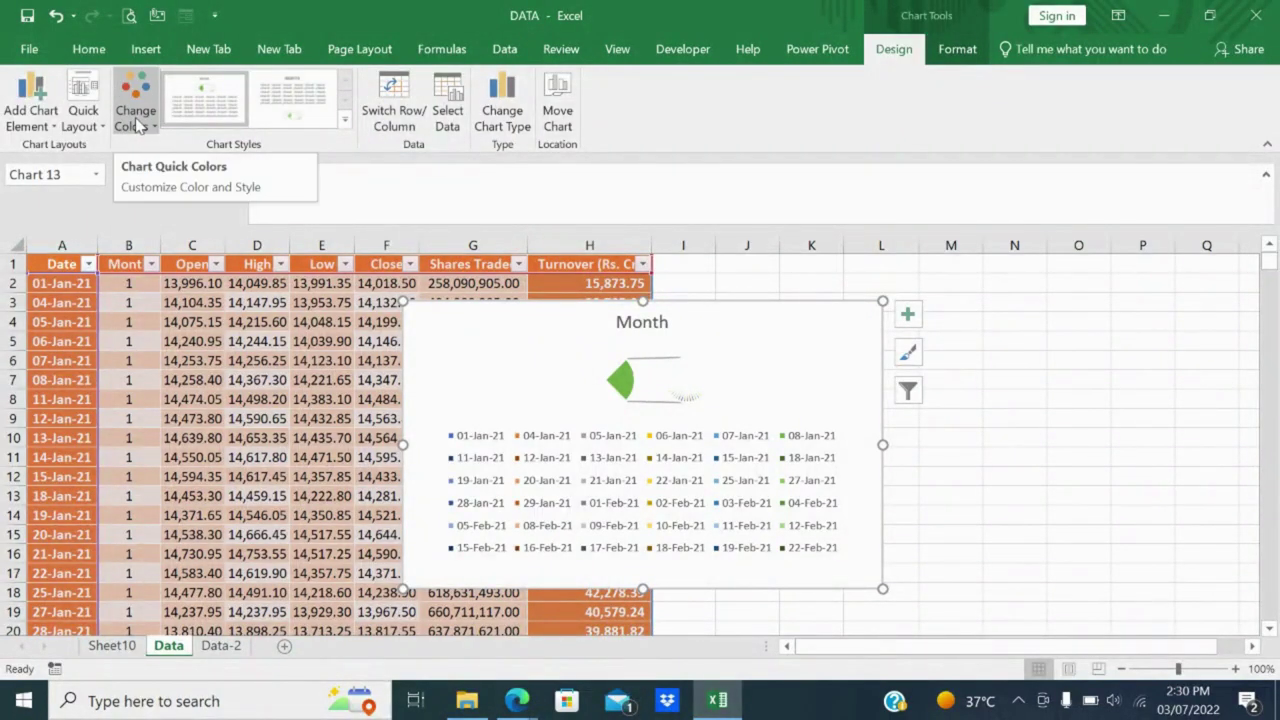
Apply a labelled Quick Layout to the pie chart, then delete it.
{"action": "left_click", "coordinate": [84, 118]}
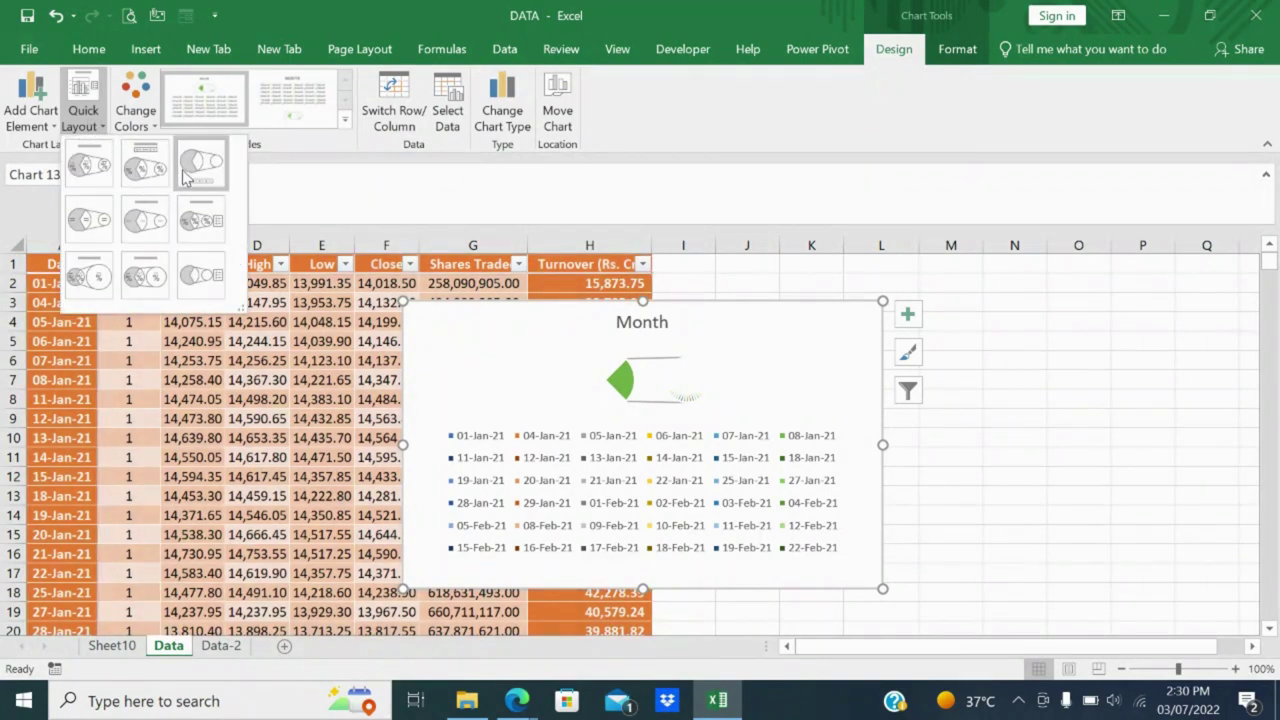
{"action": "left_click", "coordinate": [205, 227]}
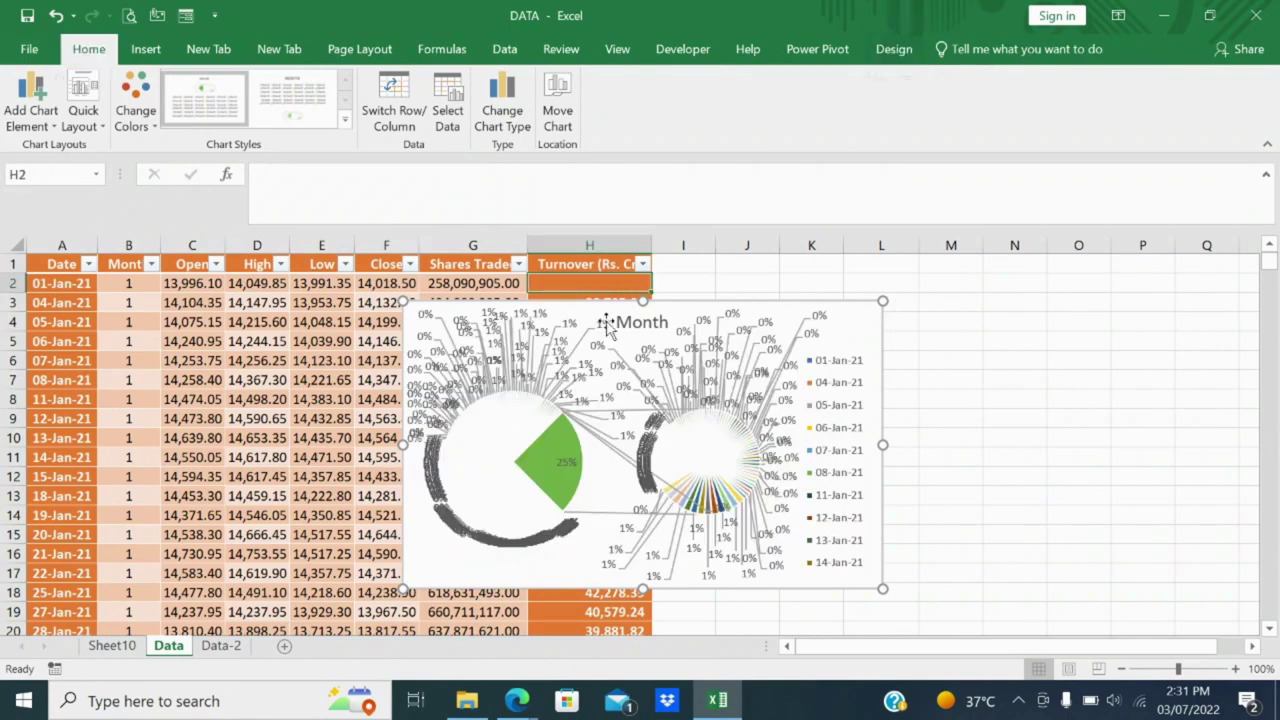
{"action": "key", "text": "Delete"}
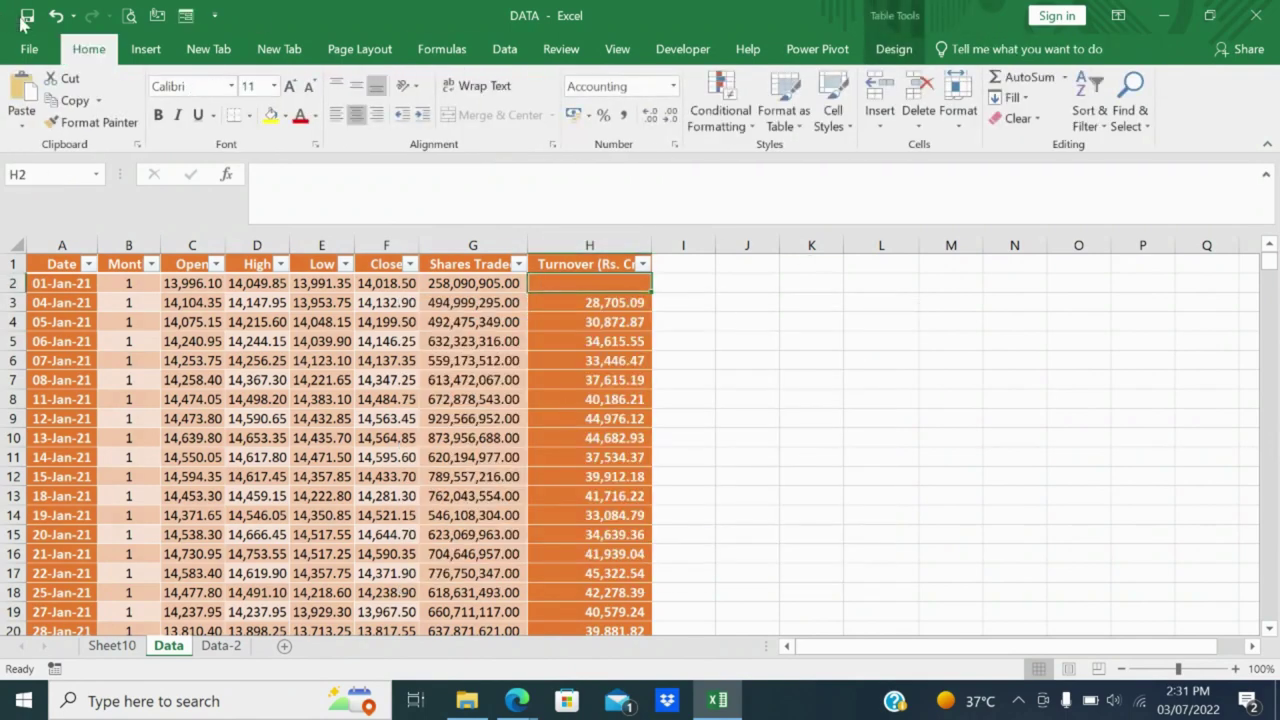
Insert a Clustered Column-Line combo chart from cell G4, move it, then delete it.
{"action": "left_click", "coordinate": [146, 50]}
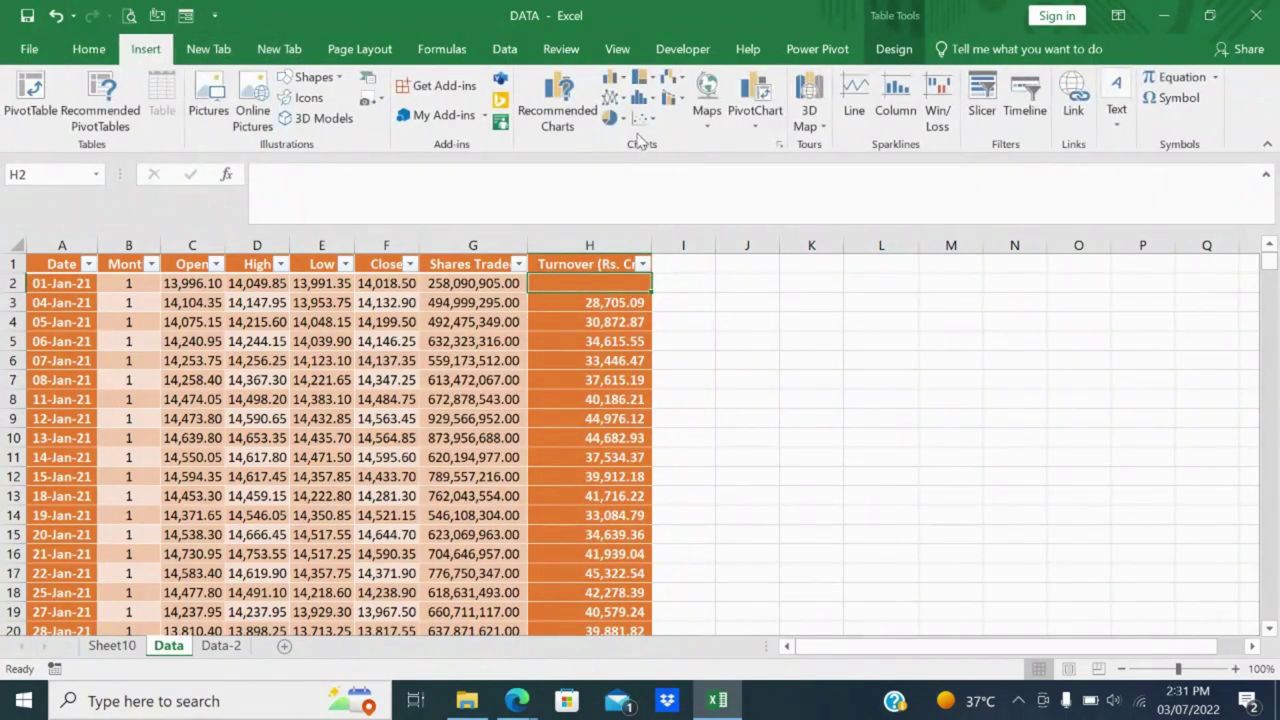
{"action": "left_click", "coordinate": [440, 320]}
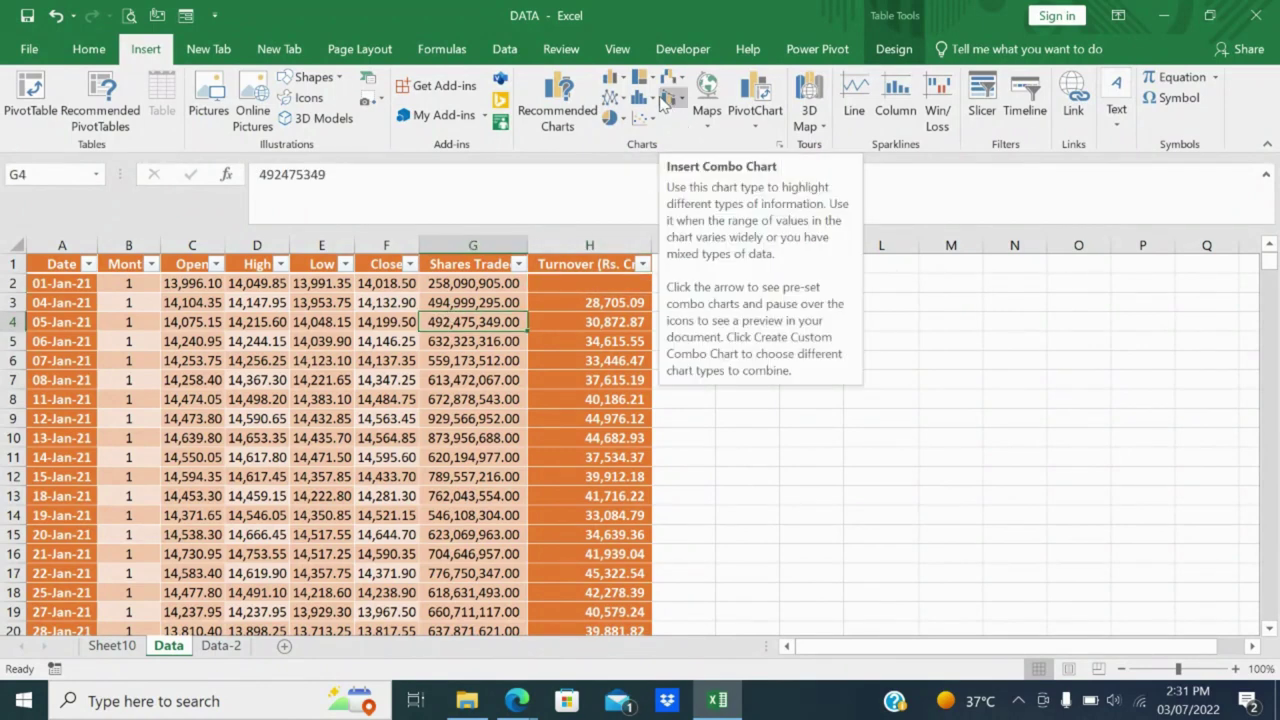
{"action": "left_click", "coordinate": [670, 100]}
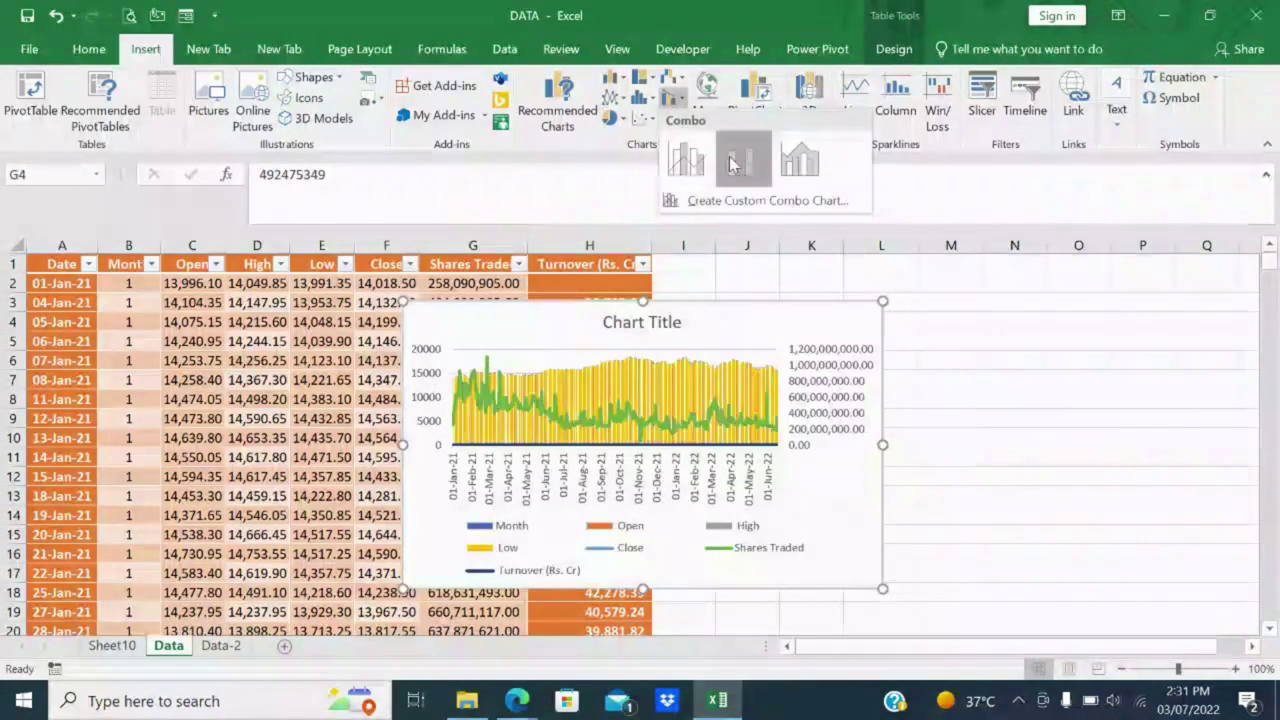
{"action": "left_click", "coordinate": [730, 158]}
{"action": "mouse_move", "coordinate": [697, 312]}
{"action": "left_mouse_down"}
{"action": "mouse_move", "coordinate": [864, 300]}
{"action": "mouse_move", "coordinate": [947, 266]}
{"action": "left_mouse_up"}
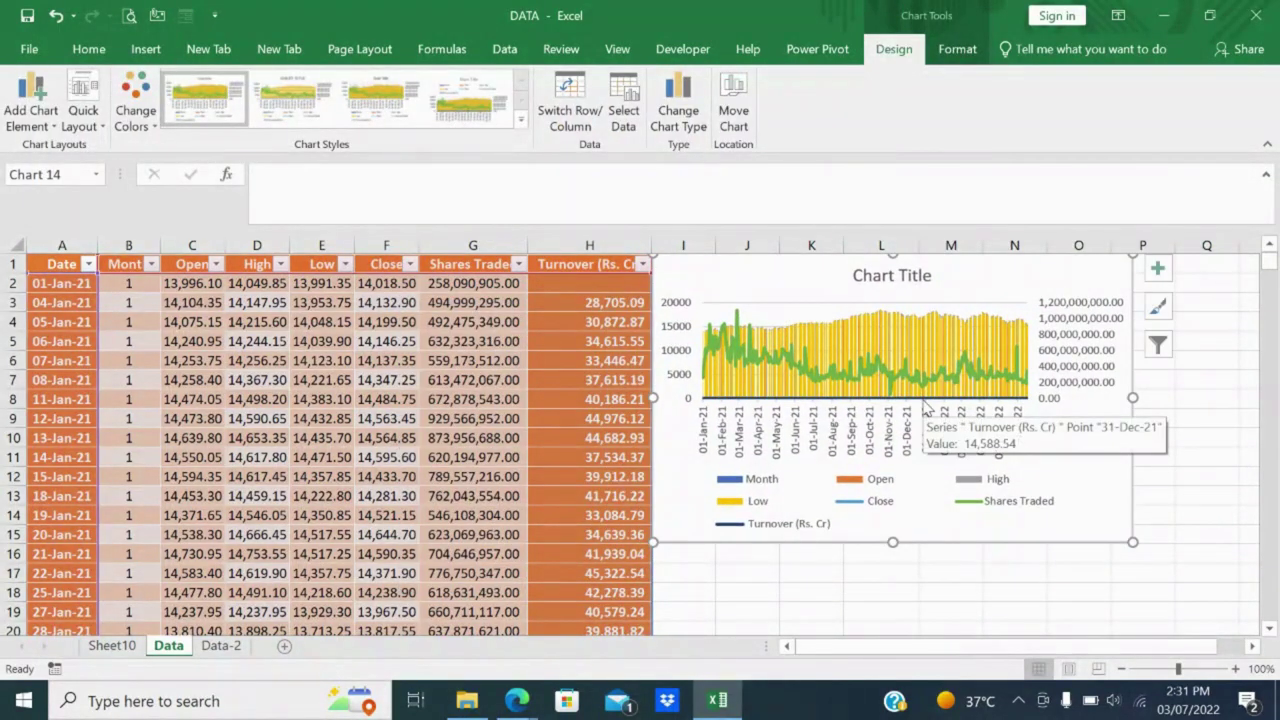
{"action": "key", "text": "Delete"}
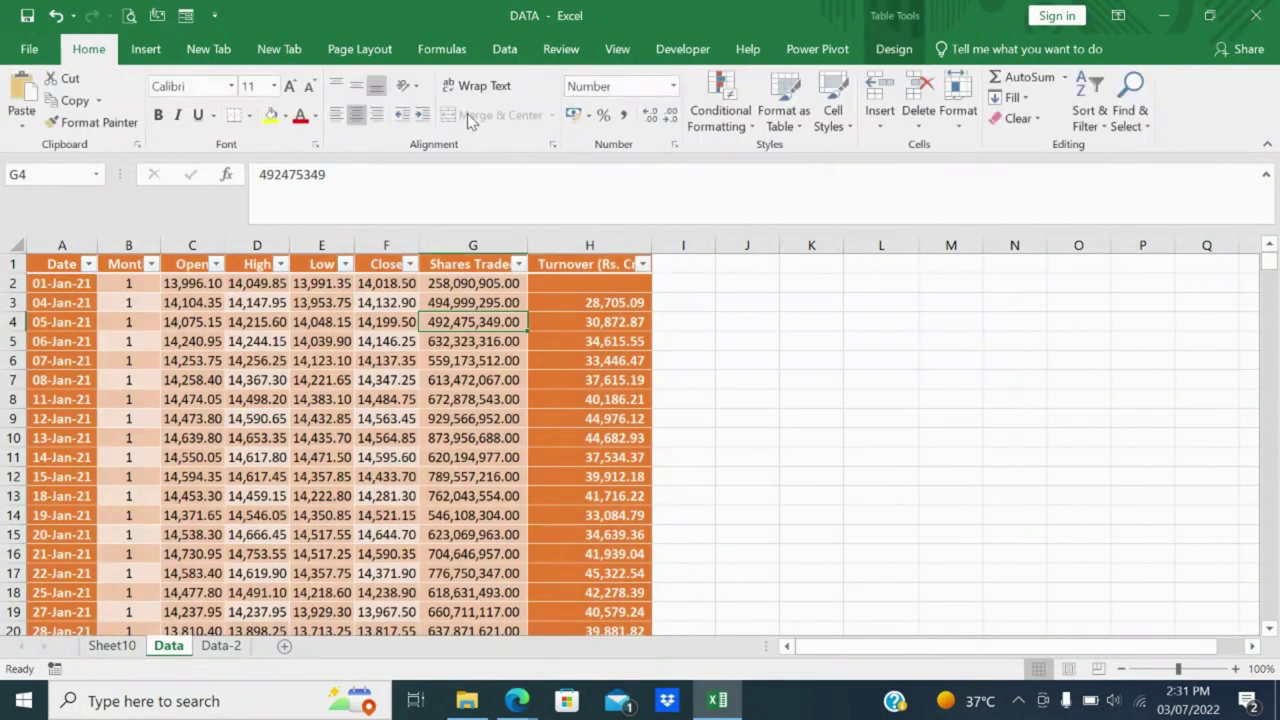
Look at the PivotChart options and try a Stock chart, dismissing its data-order message.
{"action": "left_click", "coordinate": [150, 52]}
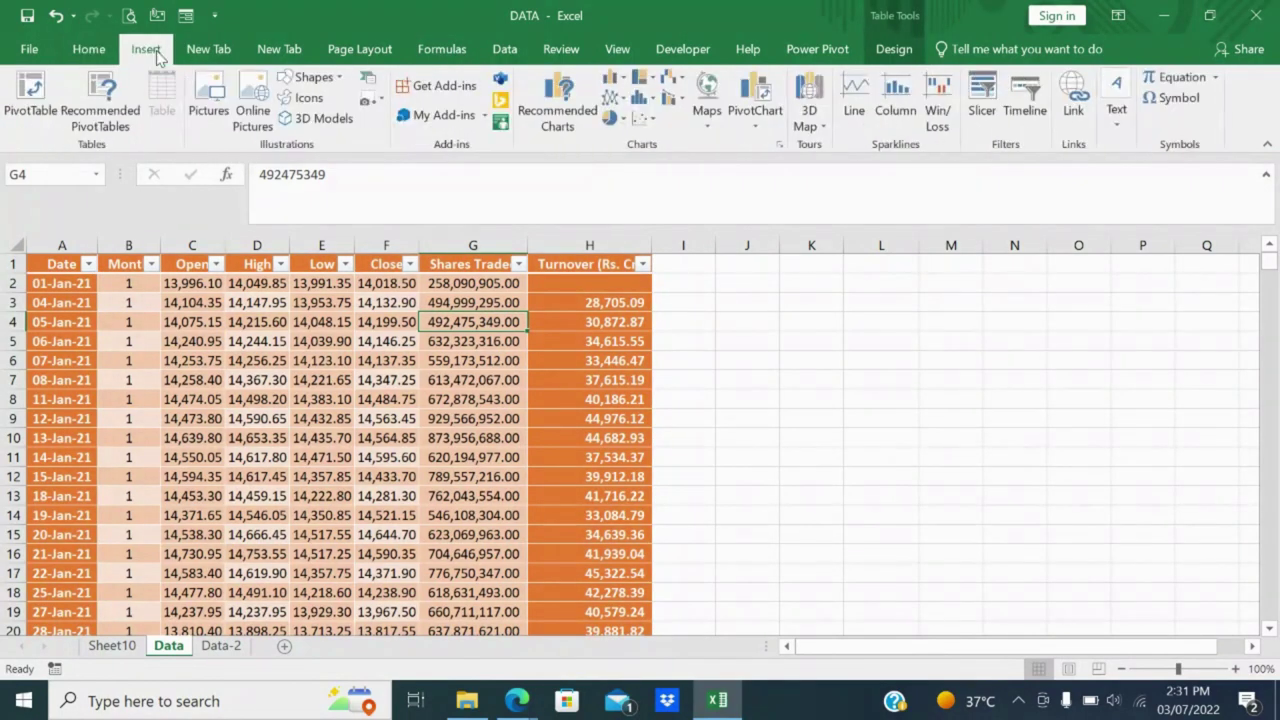
{"action": "left_click", "coordinate": [752, 124]}
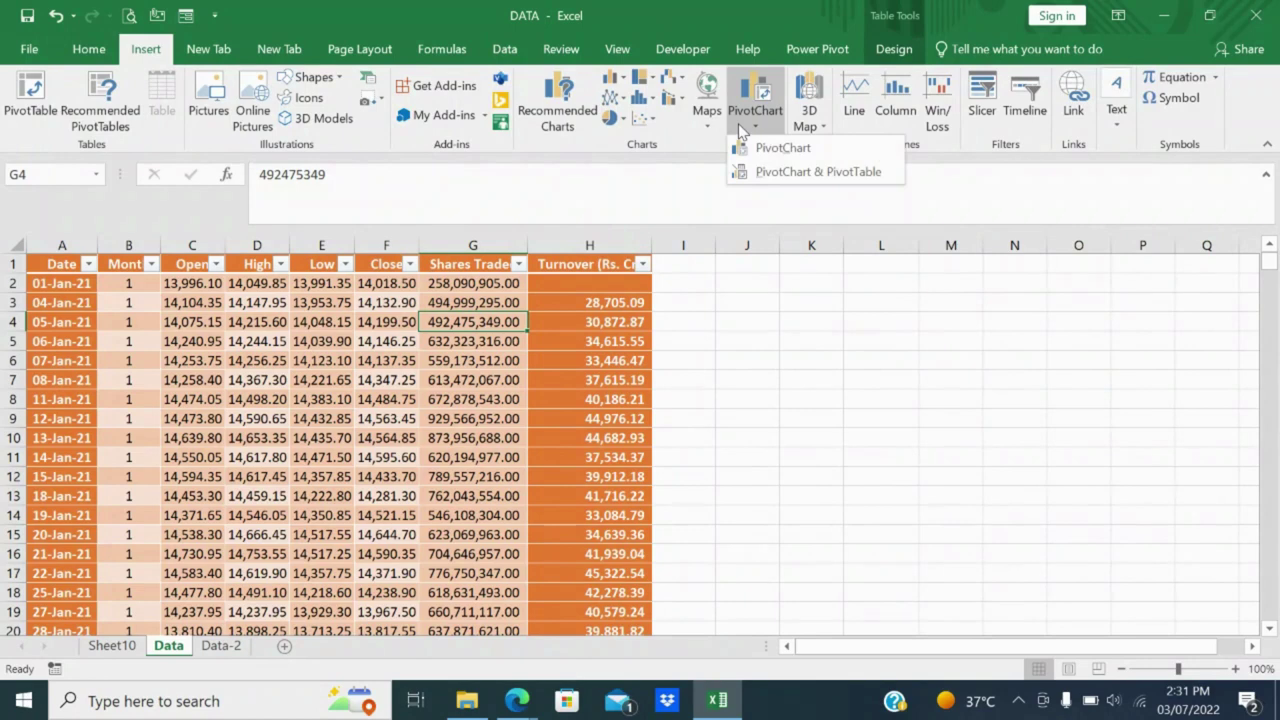
{"action": "left_click", "coordinate": [674, 80]}
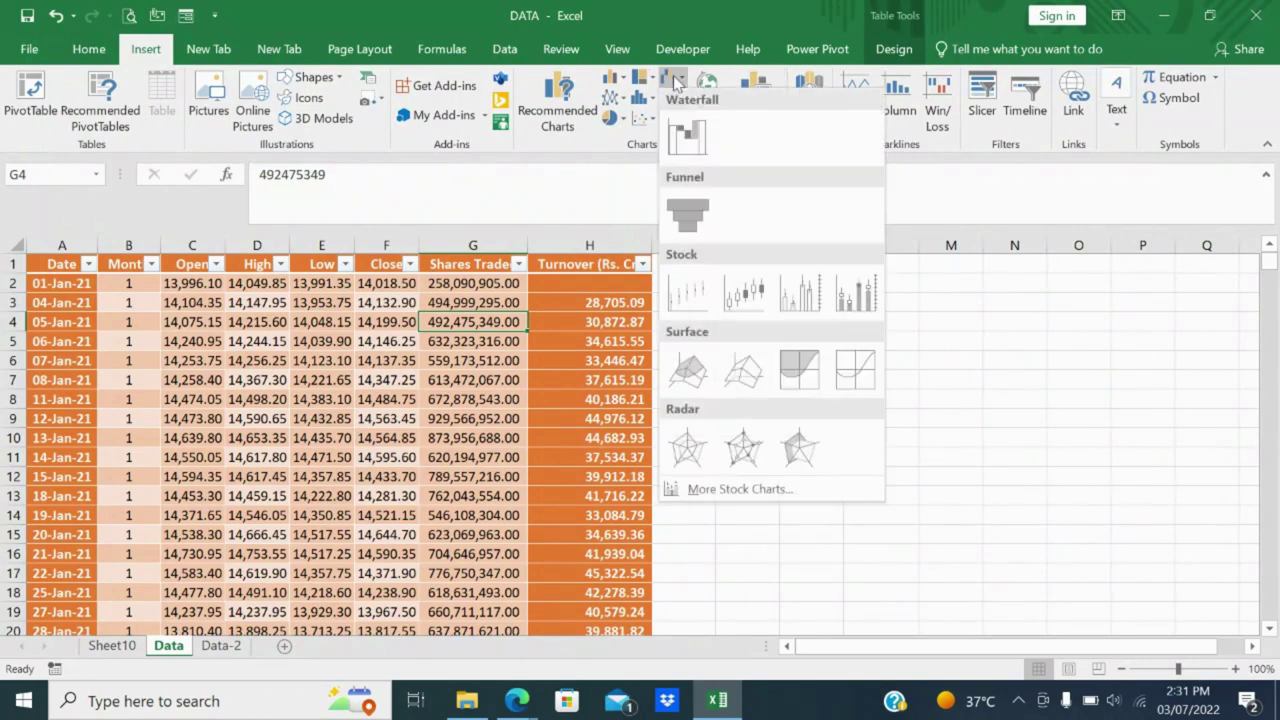
{"action": "left_click", "coordinate": [818, 292]}
{"action": "left_click", "coordinate": [794, 429]}
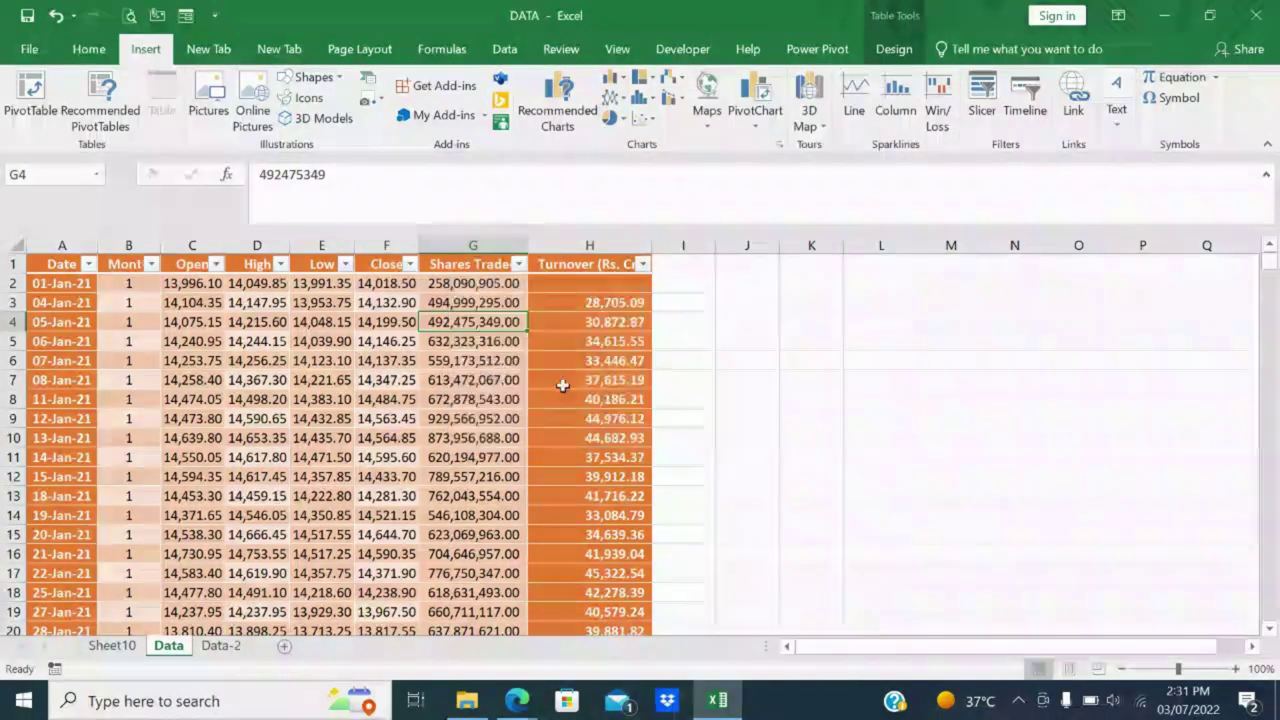
Insert a Scatter with Straight Lines and Markers chart and place it beside the table.
{"action": "left_click", "coordinate": [647, 124]}
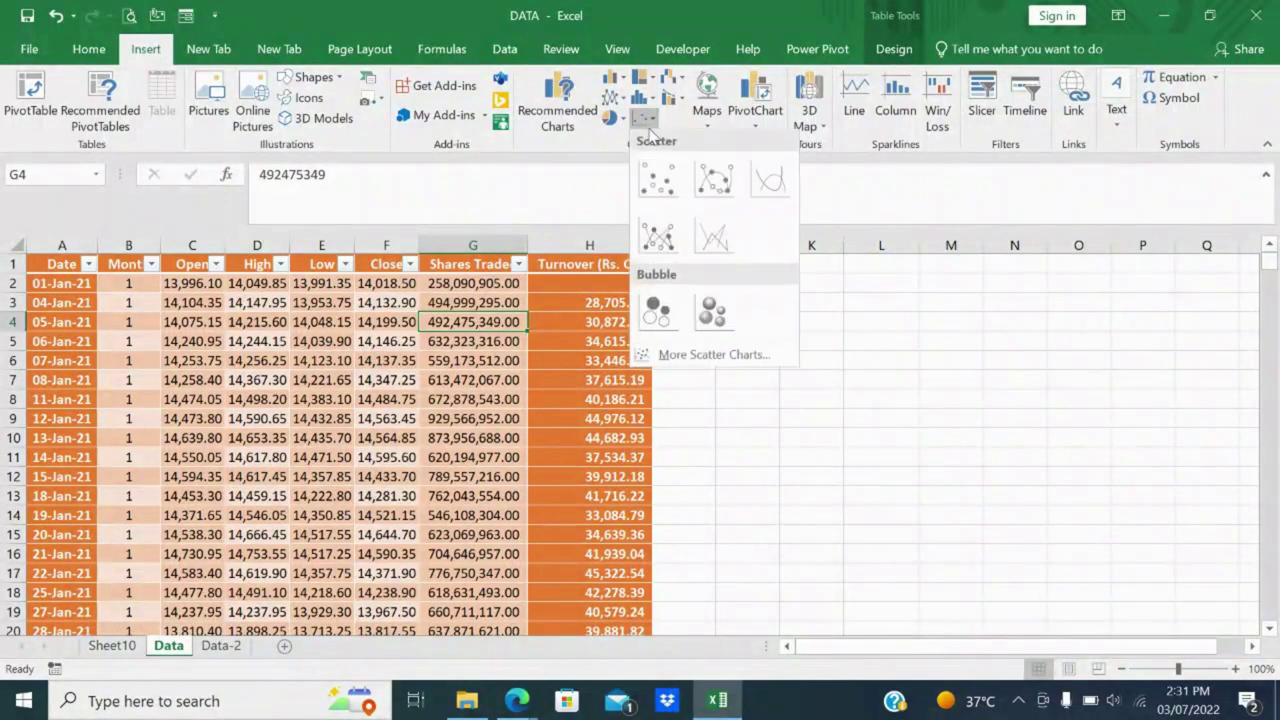
{"action": "left_click", "coordinate": [714, 178]}
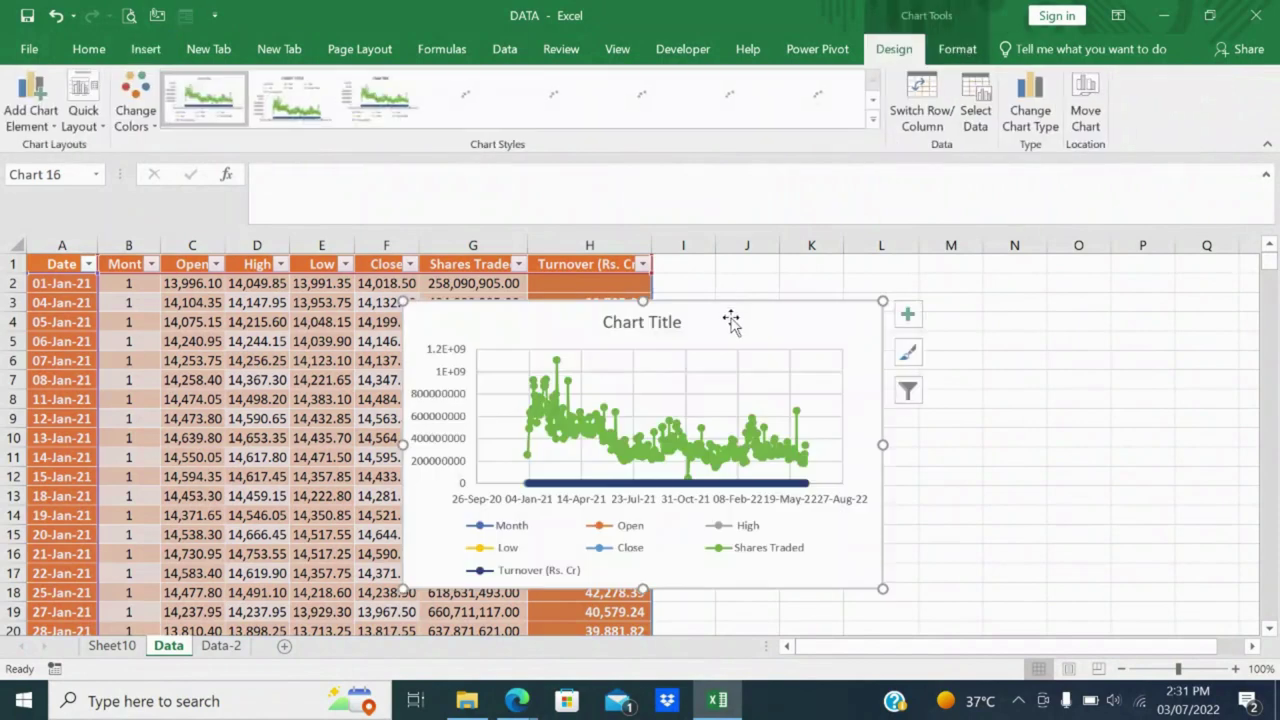
{"action": "mouse_move", "coordinate": [731, 320]}
{"action": "left_mouse_down"}
{"action": "mouse_move", "coordinate": [1070, 264]}
{"action": "mouse_move", "coordinate": [978, 272]}
{"action": "left_mouse_up"}
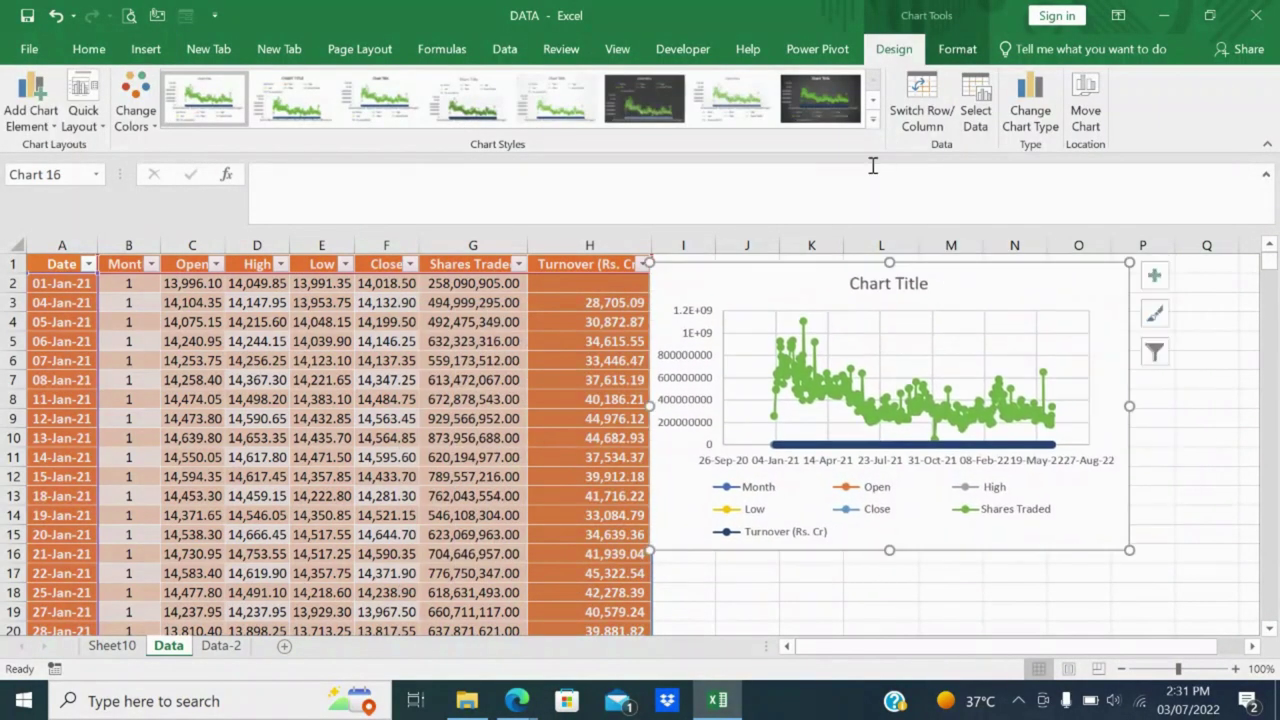
Try several dark and light chart styles, then settle on the first light style.
{"action": "left_click", "coordinate": [610, 88]}
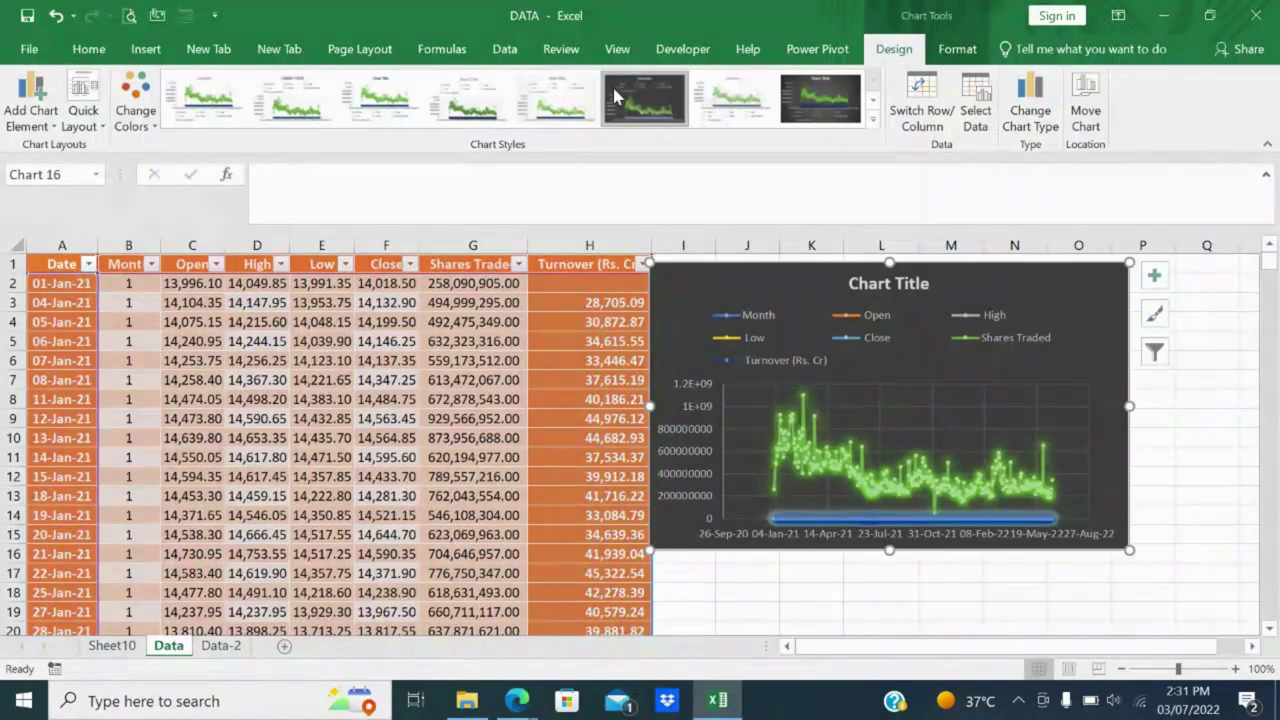
{"action": "left_click", "coordinate": [468, 97]}
{"action": "left_click", "coordinate": [826, 112]}
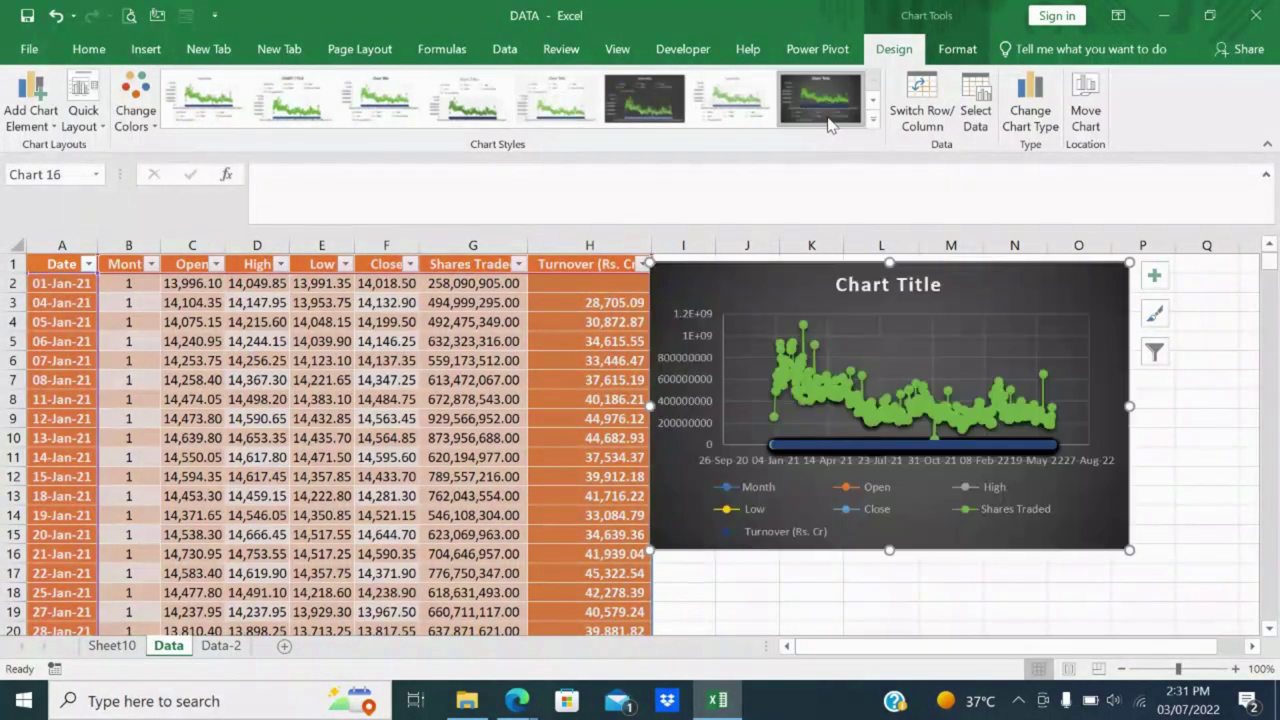
{"action": "left_click", "coordinate": [230, 112]}
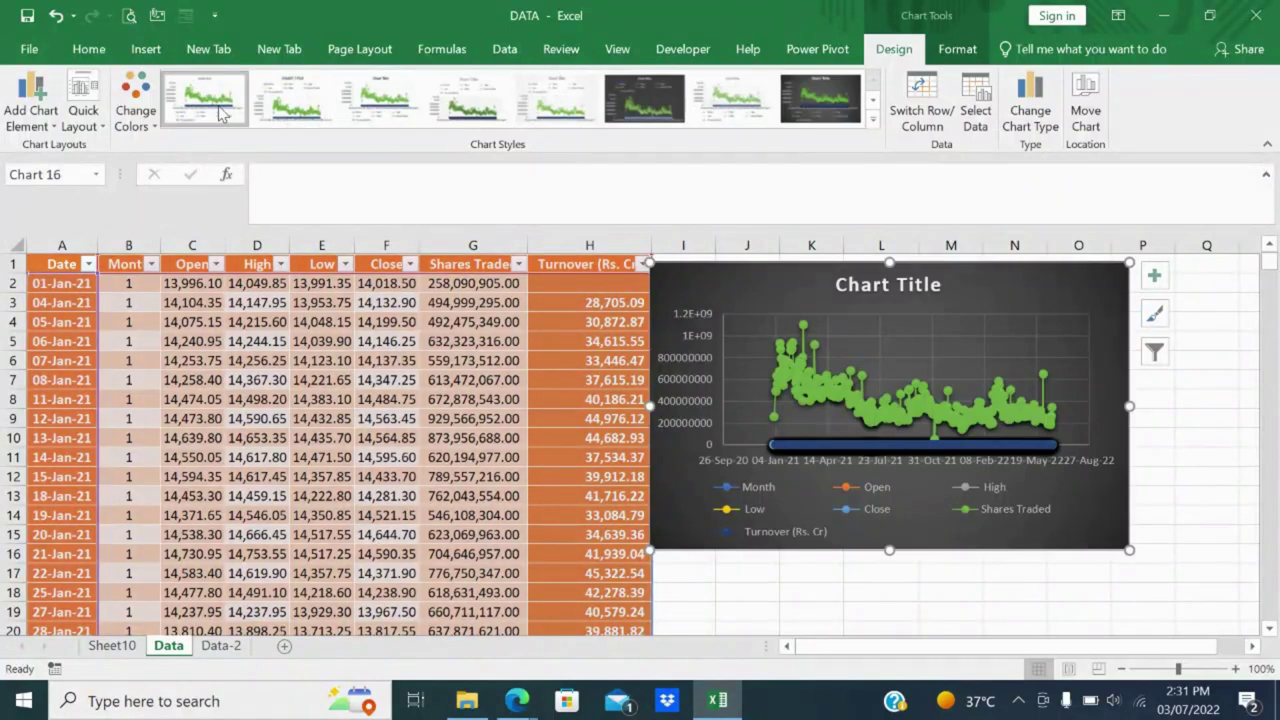
{"action": "left_click", "coordinate": [873, 118]}
{"action": "left_click", "coordinate": [462, 158]}
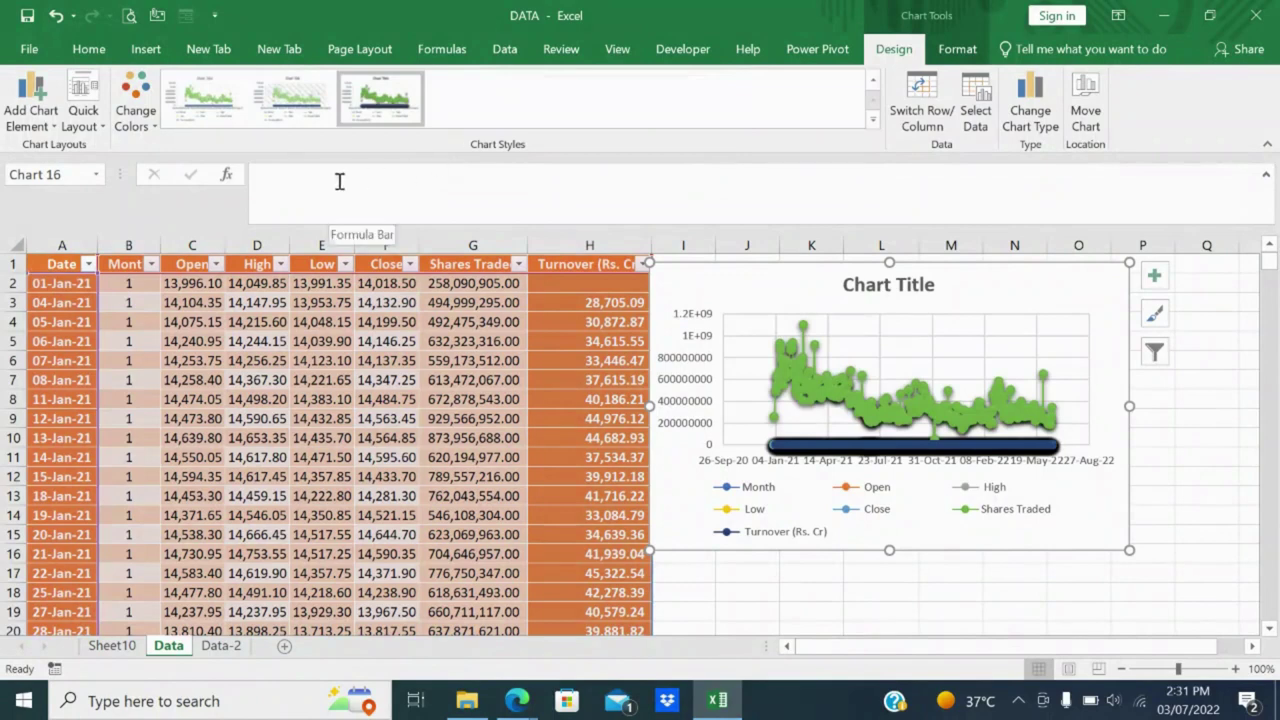
{"action": "left_click", "coordinate": [287, 97]}
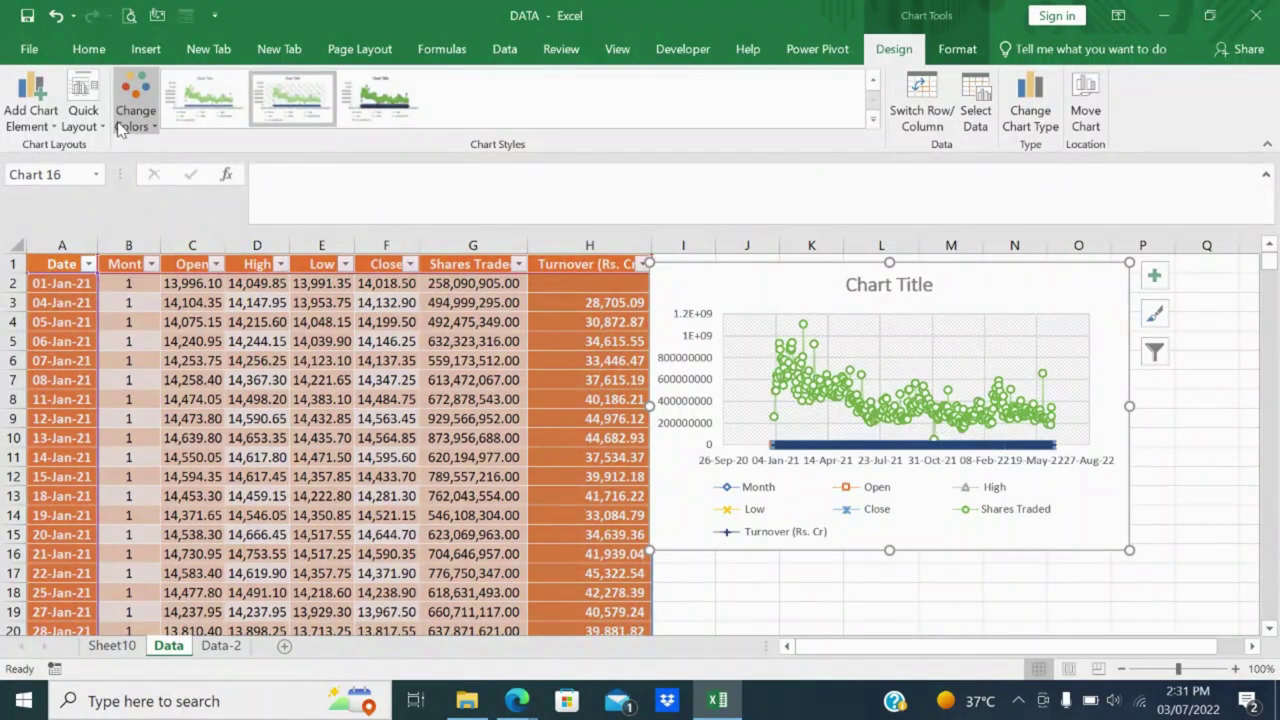
{"action": "left_click", "coordinate": [218, 108]}
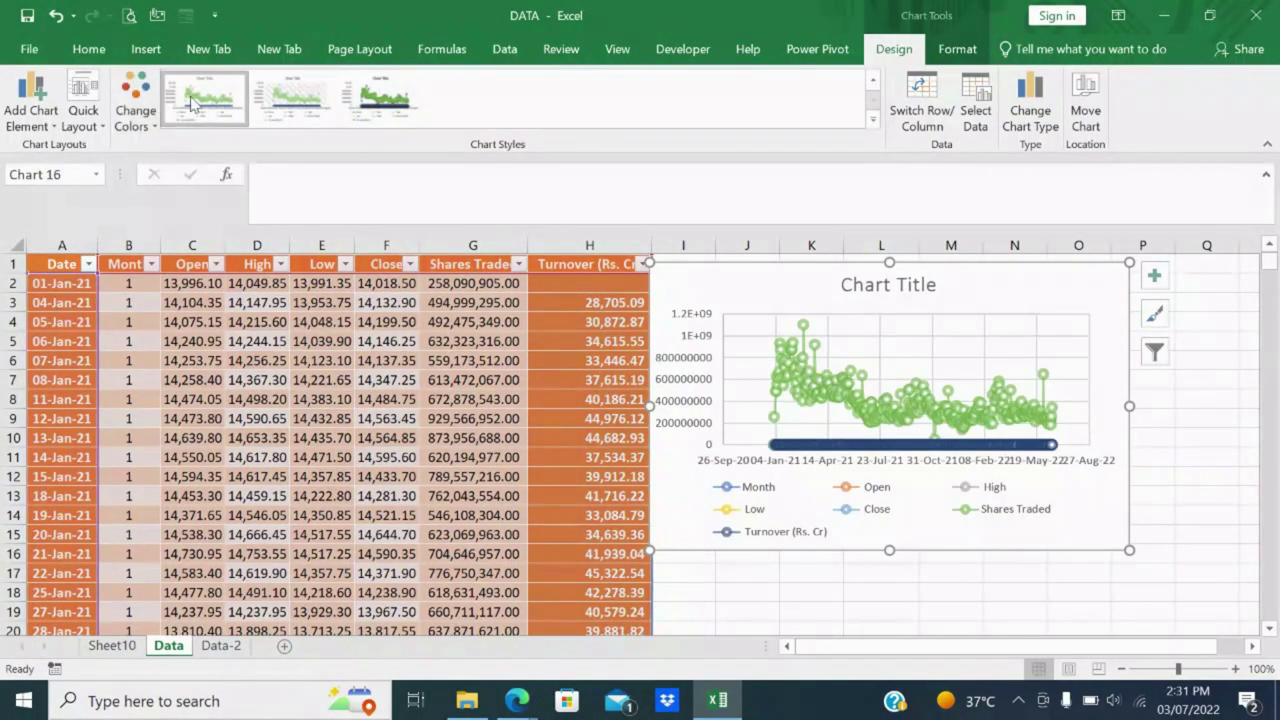
{"action": "left_click", "coordinate": [1184, 417]}
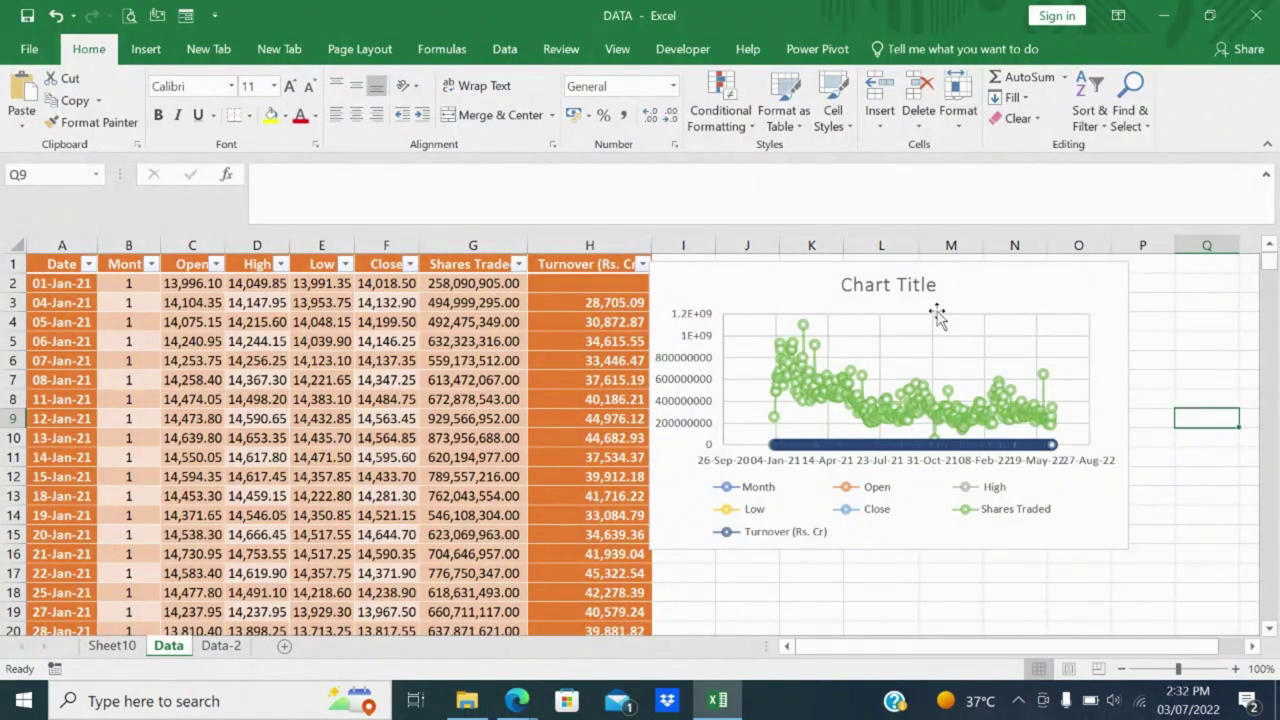
{"action": "left_click", "coordinate": [899, 297]}
{"action": "double_click", "coordinate": [899, 297]}
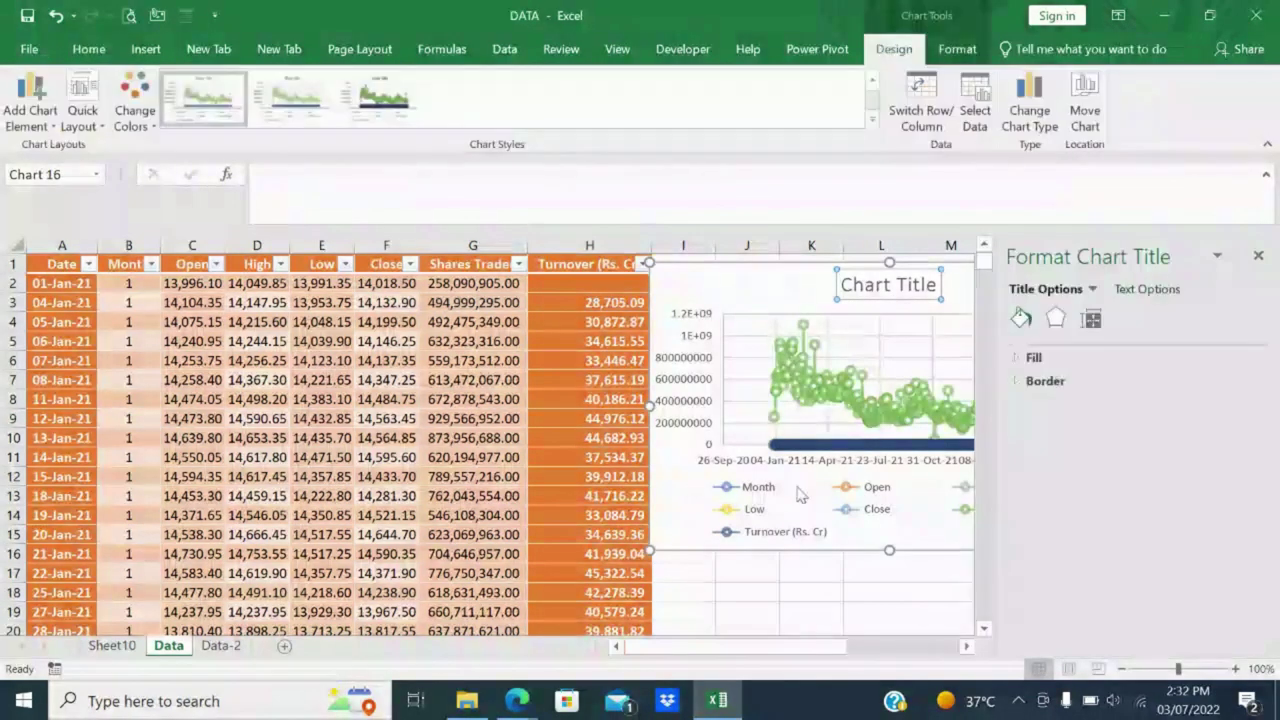
{"action": "left_click", "coordinate": [828, 402]}
{"action": "left_click", "coordinate": [750, 572]}
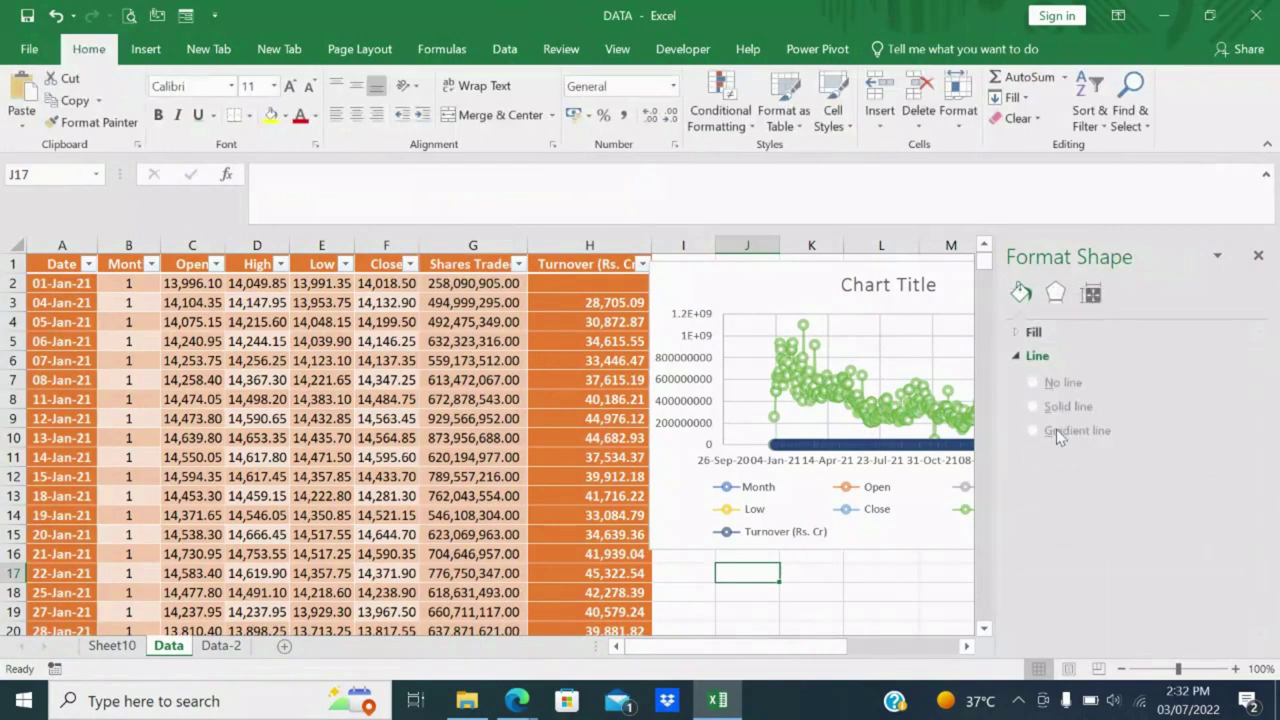
{"action": "left_click", "coordinate": [1258, 256]}
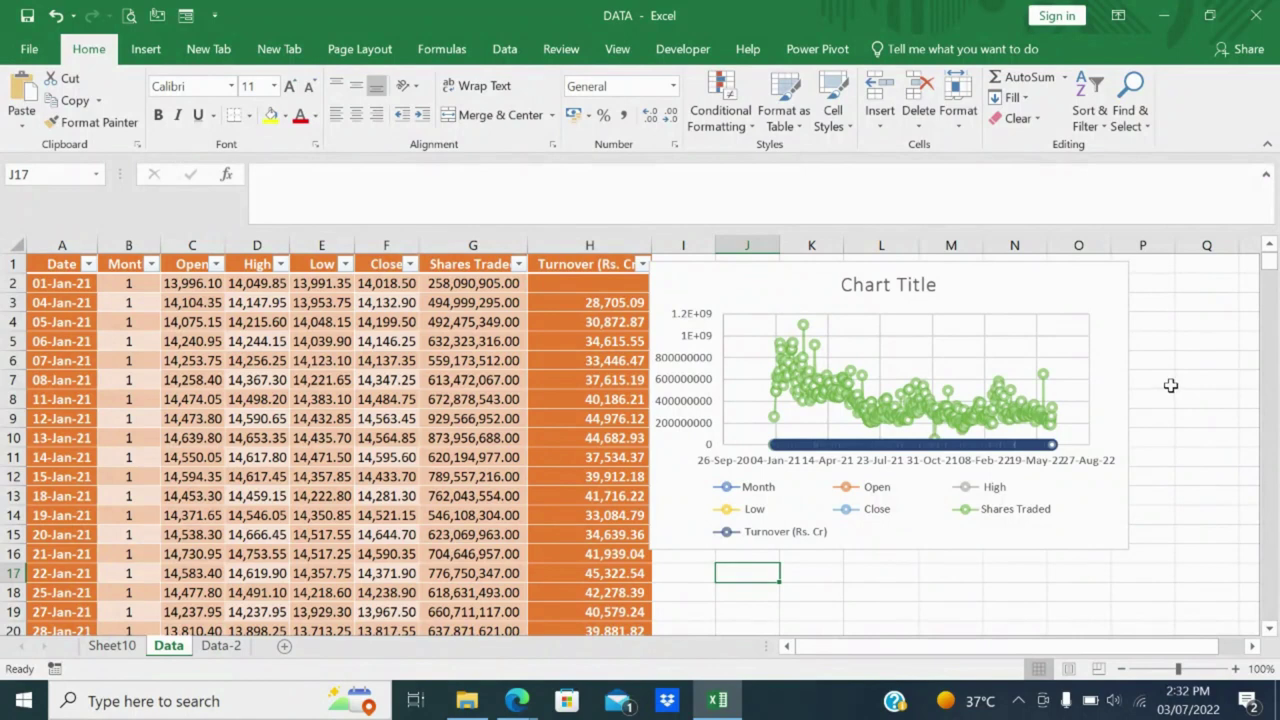
Insert an empty Filled Map chart from the Maps chart options.
{"action": "left_click", "coordinate": [145, 52]}
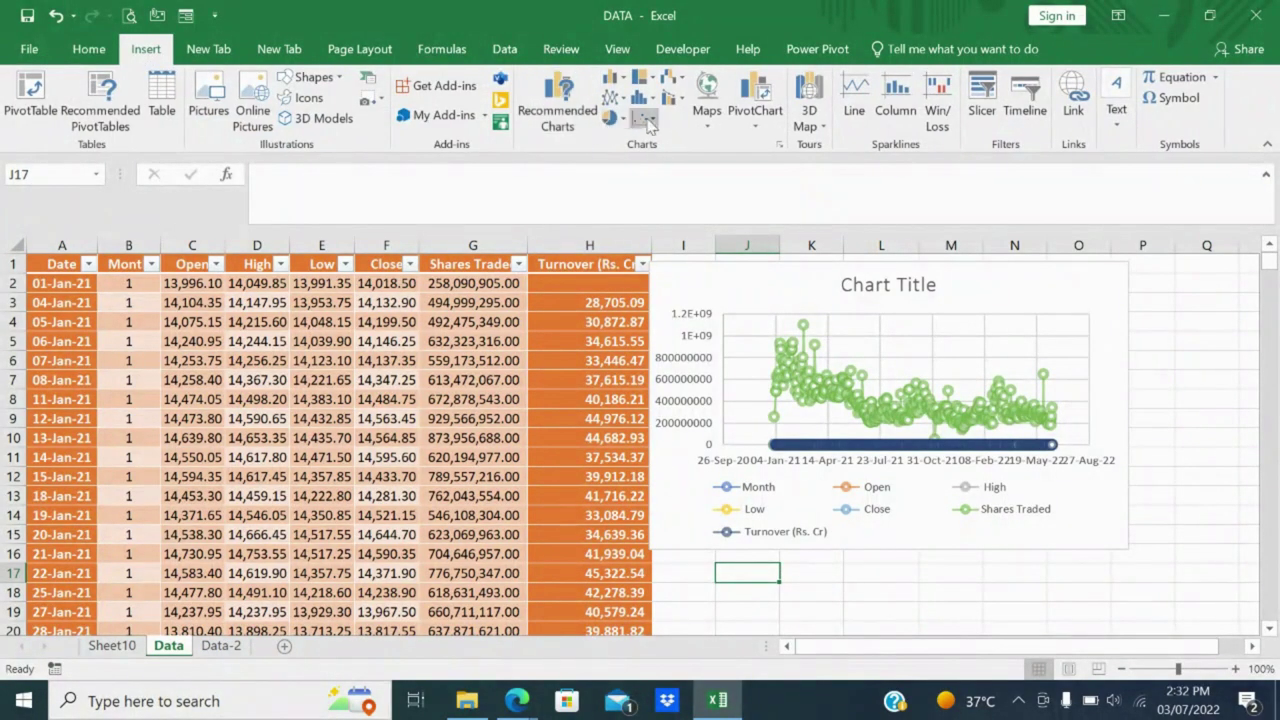
{"action": "left_click", "coordinate": [716, 138]}
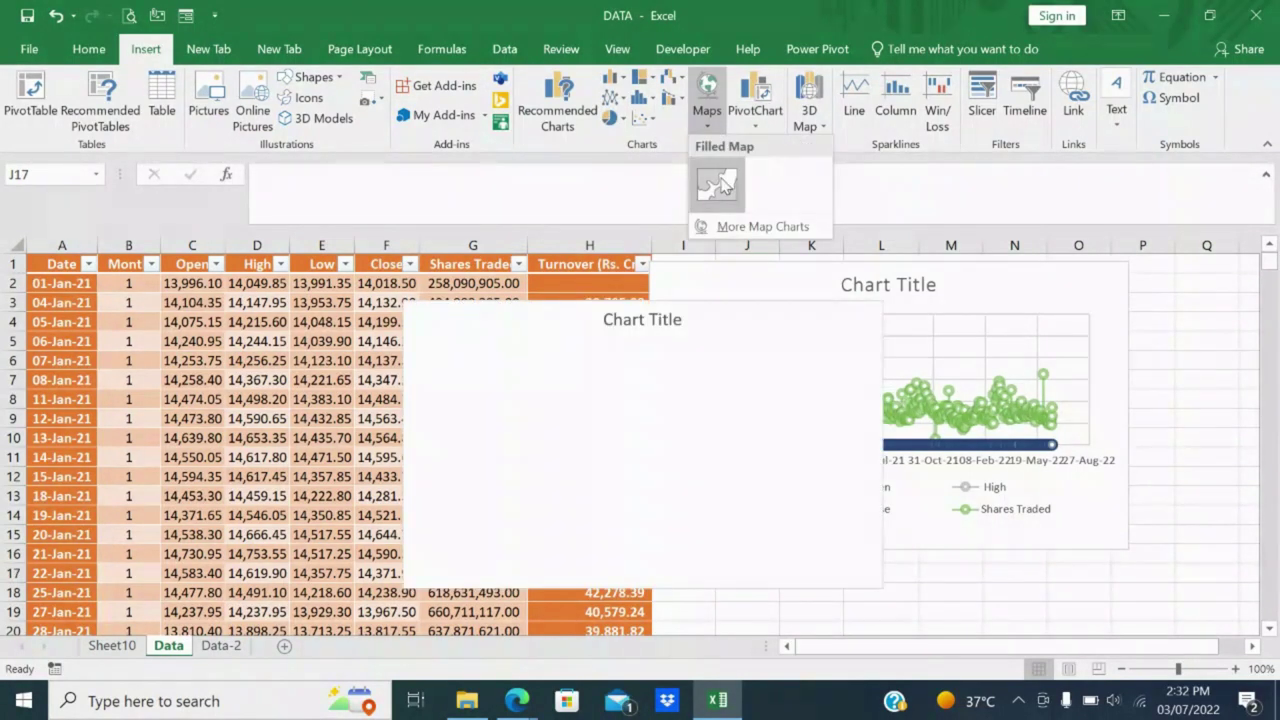
{"action": "left_click", "coordinate": [724, 185]}
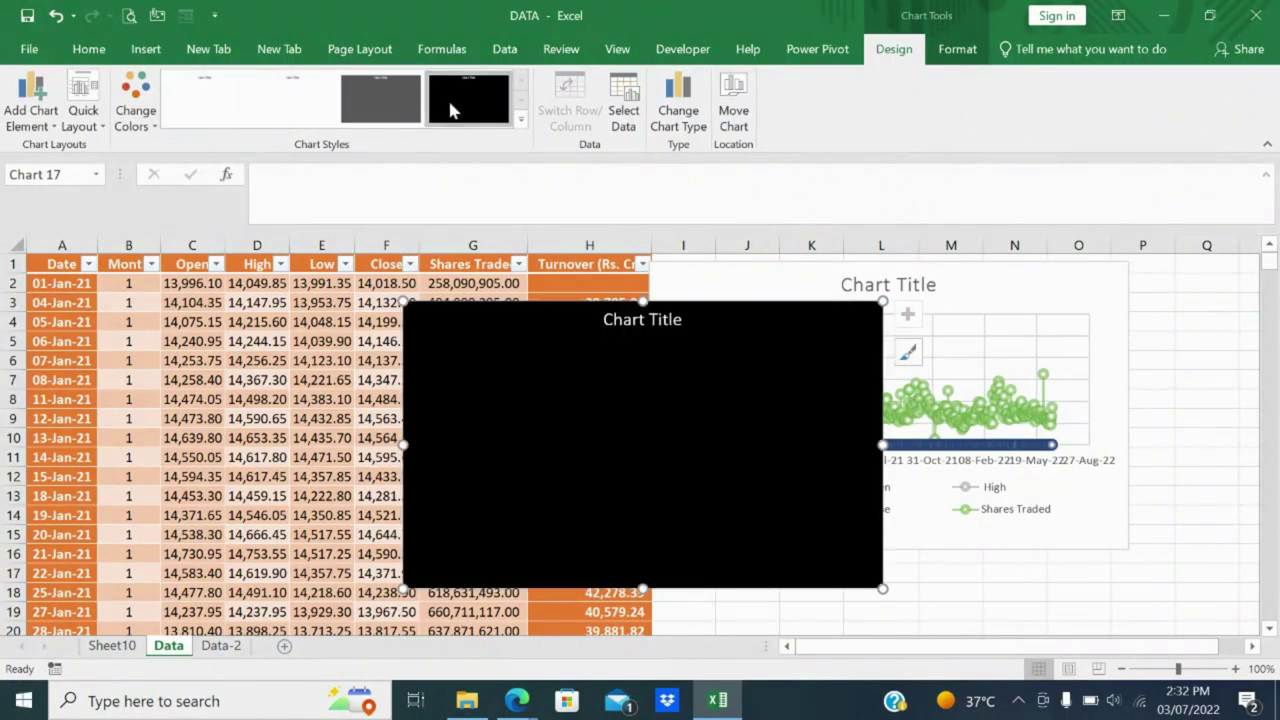
Delete the empty map chart and the scatter chart, leaving only the price table.
{"action": "key", "text": "Delete"}
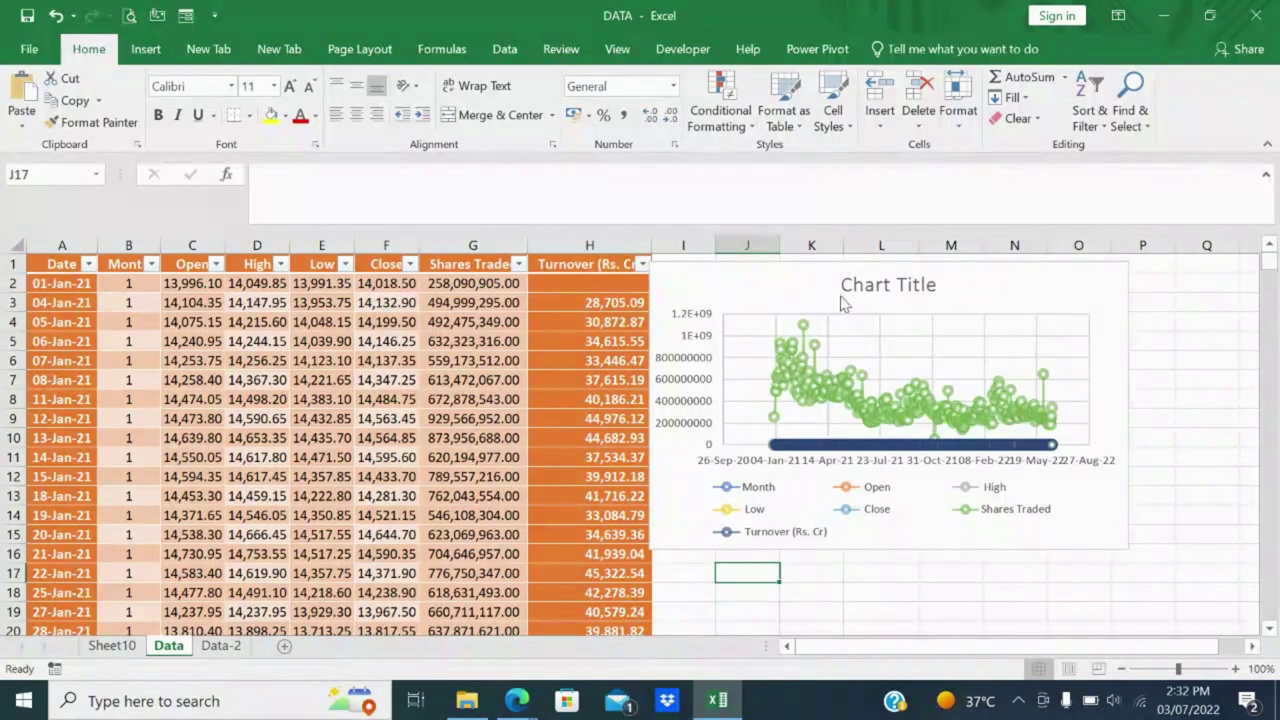
{"action": "left_click", "coordinate": [843, 303]}
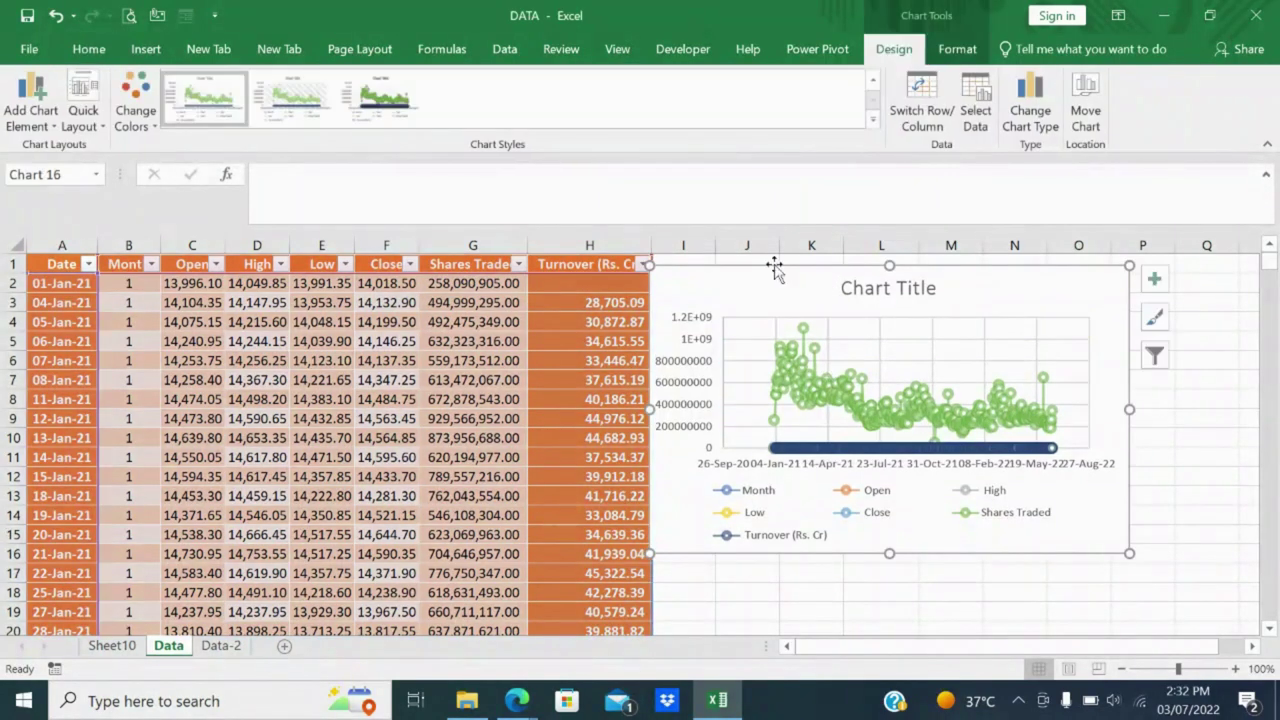
{"action": "key", "text": "Delete"}
{"action": "left_click", "coordinate": [145, 48]}
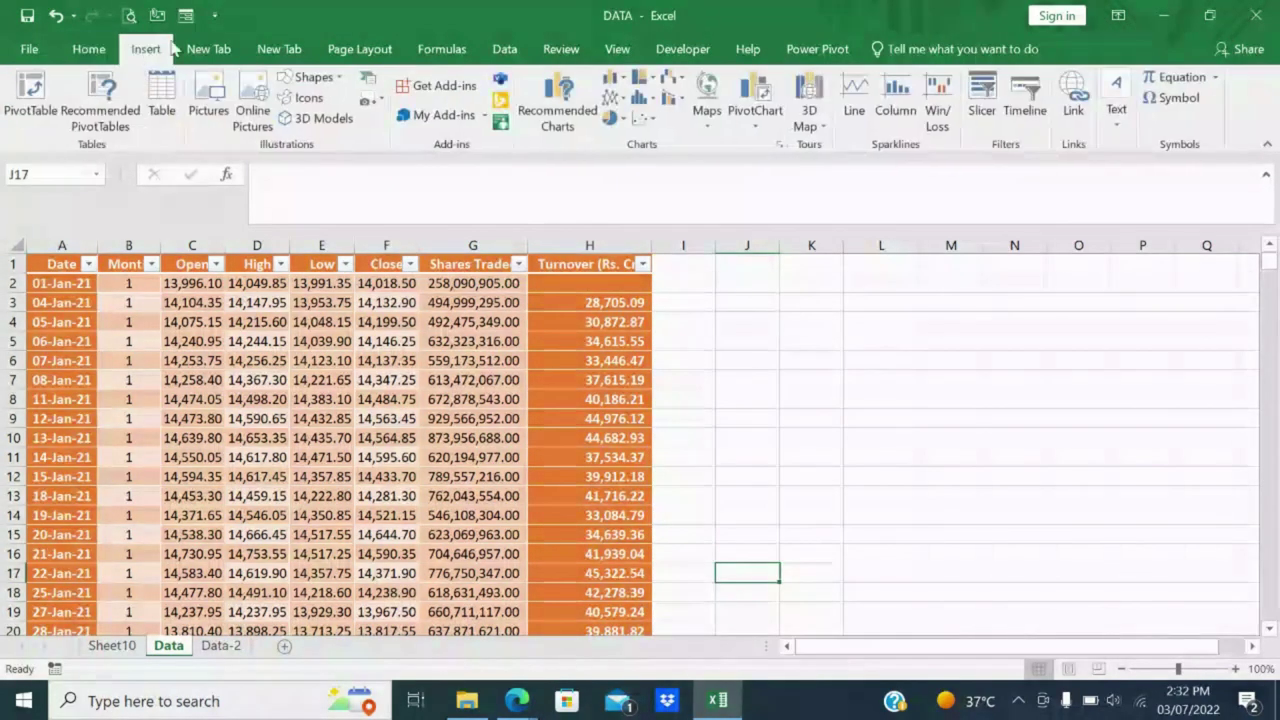